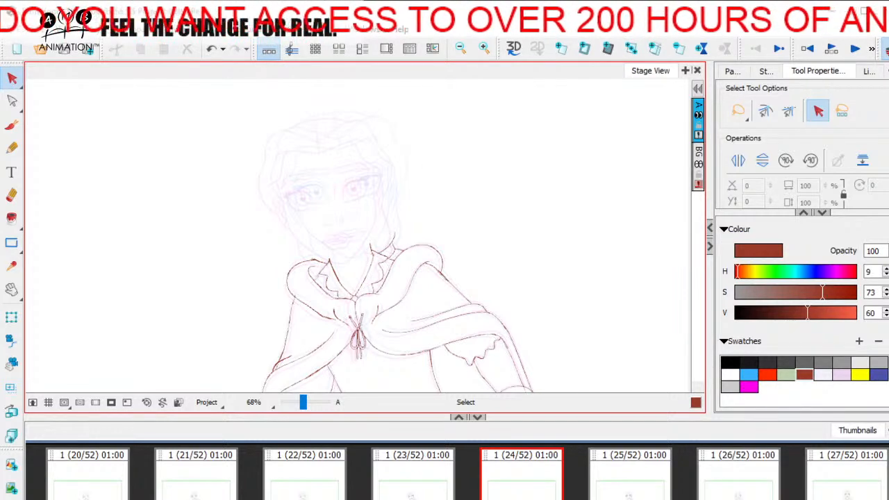
Activate the Brush tool, go back to panel 4 in the timeline view and turn off onion skin
left_click(14, 127)
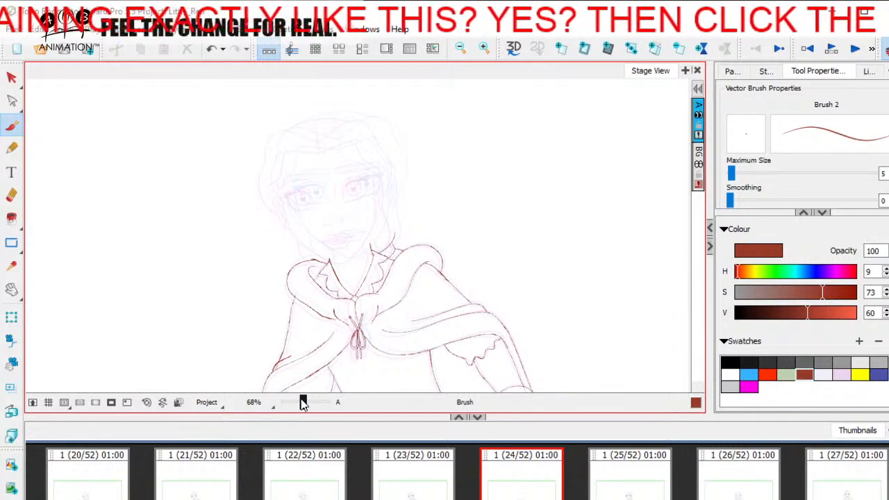
left_click_drag(304, 405, 306, 405)
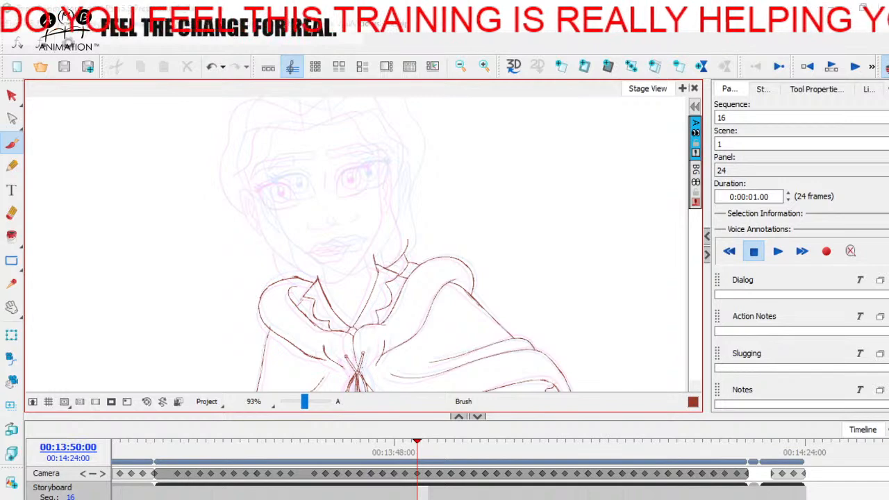
left_click_drag(182, 450, 199, 445)
left_click(147, 403)
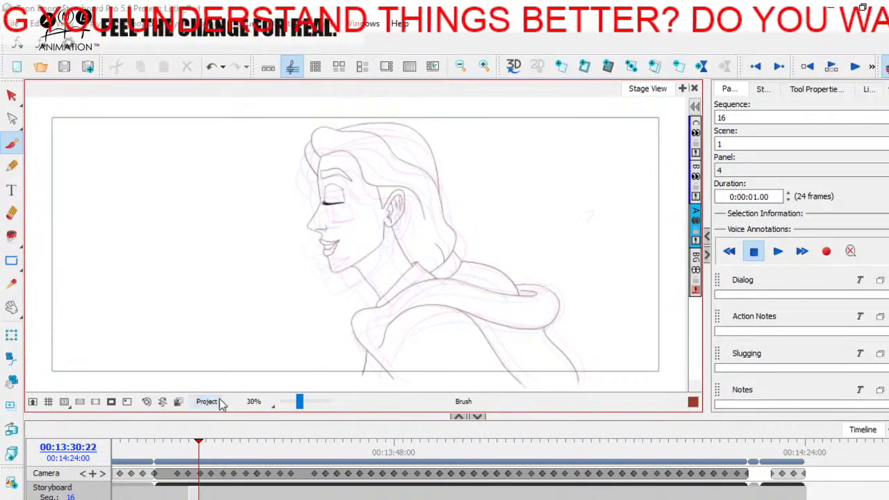
left_click(885, 68)
Scrub the scene's timeline from panel 4 through panel 44 and back to panel 24 to review the character's poses
mouse_move(161, 448)
left_mouse_down()
mouse_move(426, 421)
mouse_move(461, 434)
mouse_move(357, 427)
mouse_move(169, 437)
mouse_move(320, 438)
mouse_move(435, 417)
mouse_move(726, 420)
mouse_move(184, 437)
mouse_move(492, 417)
mouse_move(266, 425)
mouse_move(375, 424)
left_mouse_up()
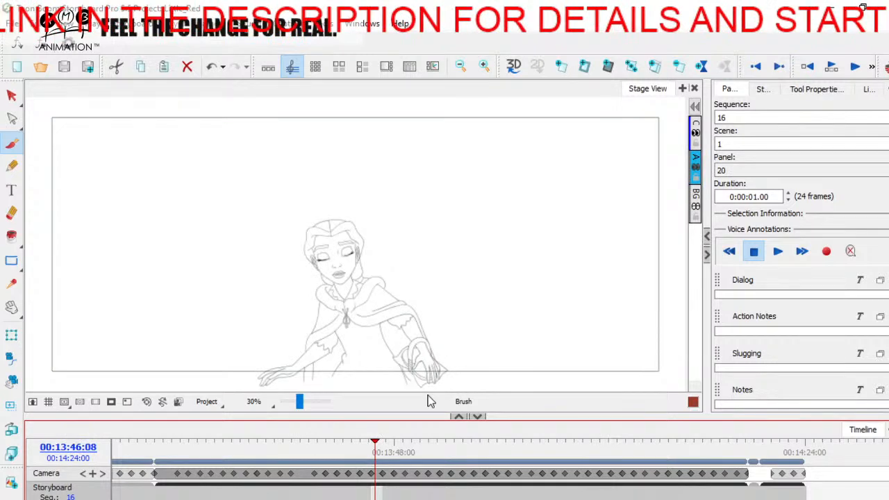
left_click_drag(165, 458, 657, 431)
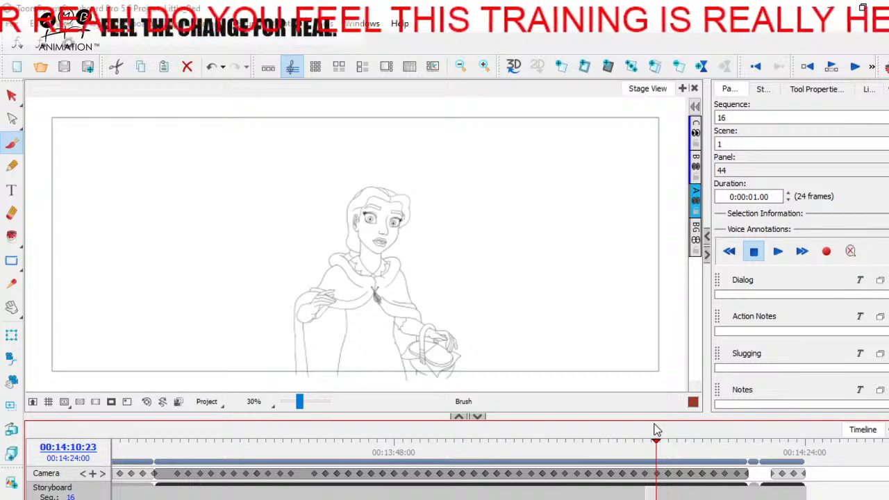
mouse_move(396, 452)
left_mouse_down()
mouse_move(421, 441)
mouse_move(389, 442)
mouse_move(437, 442)
mouse_move(405, 445)
mouse_move(429, 439)
mouse_move(412, 442)
left_mouse_up()
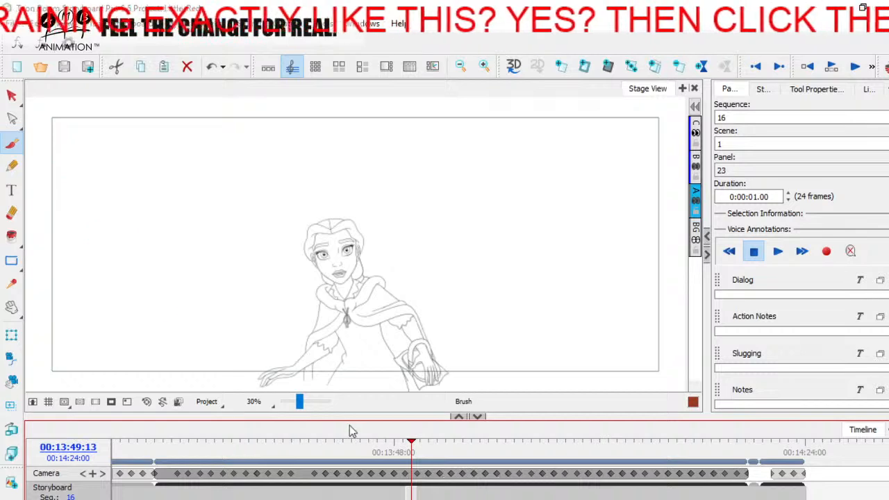
mouse_move(412, 452)
left_mouse_down()
mouse_move(396, 441)
mouse_move(413, 442)
mouse_move(392, 441)
mouse_move(424, 442)
left_mouse_up()
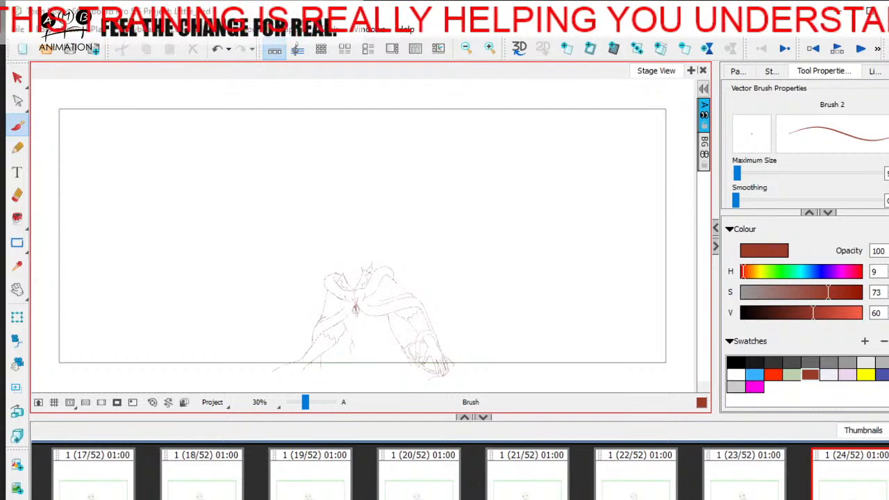
Step back and forth through the thumbnails of panels 20 to 24 to compare neighbouring drawings, finishing on panel 23
left_click(754, 490)
left_click(829, 487)
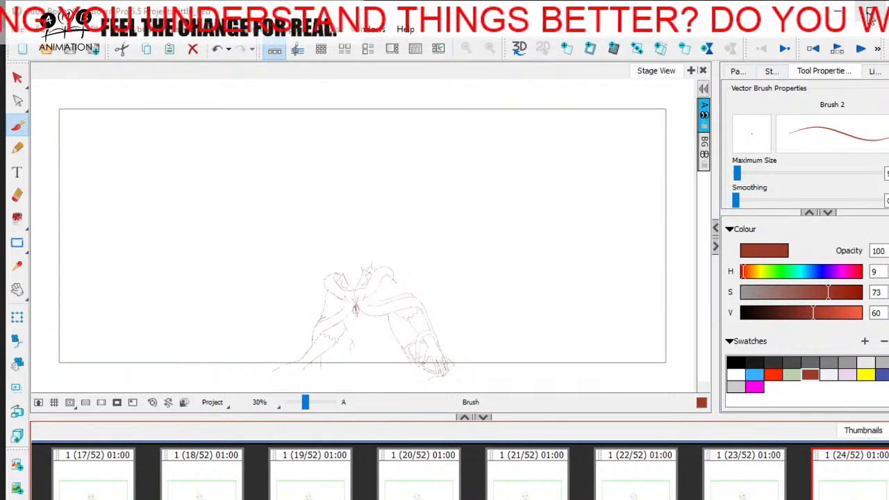
left_click(434, 484)
left_click(514, 487)
left_click(643, 472)
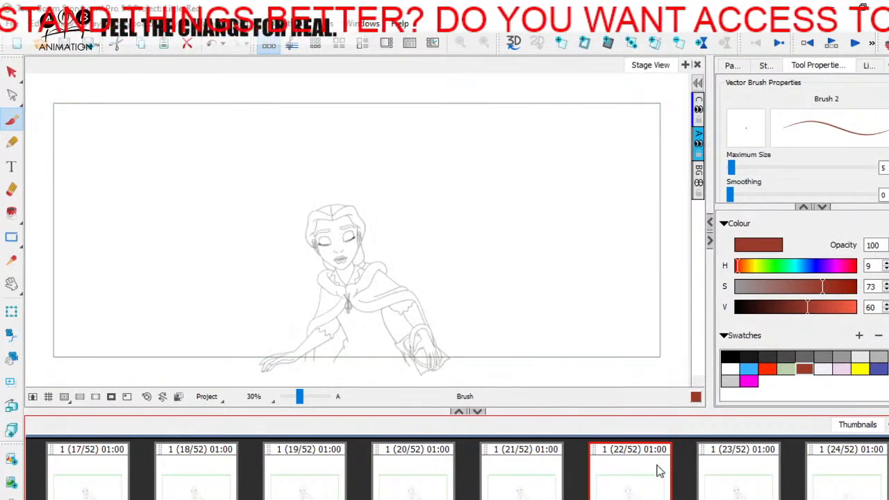
left_click(741, 478)
left_click(817, 475)
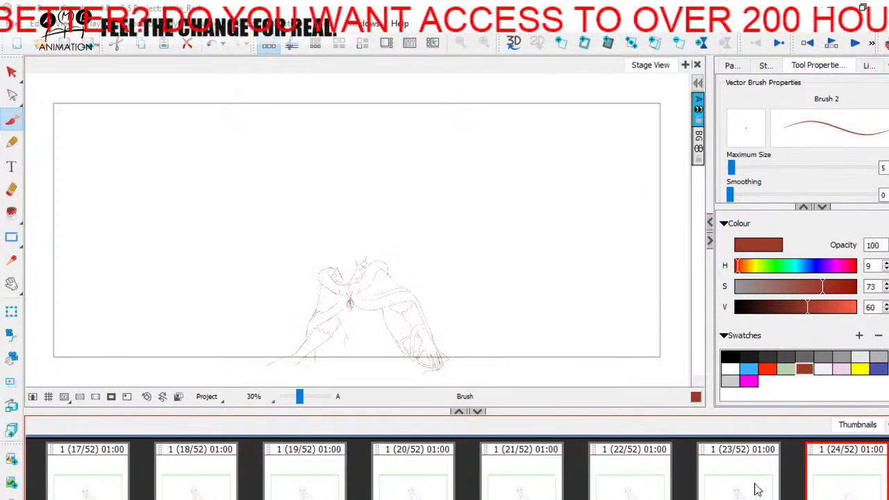
scroll(457, 470, "down", 4)
left_click(629, 479)
left_click(401, 470)
left_click(328, 471)
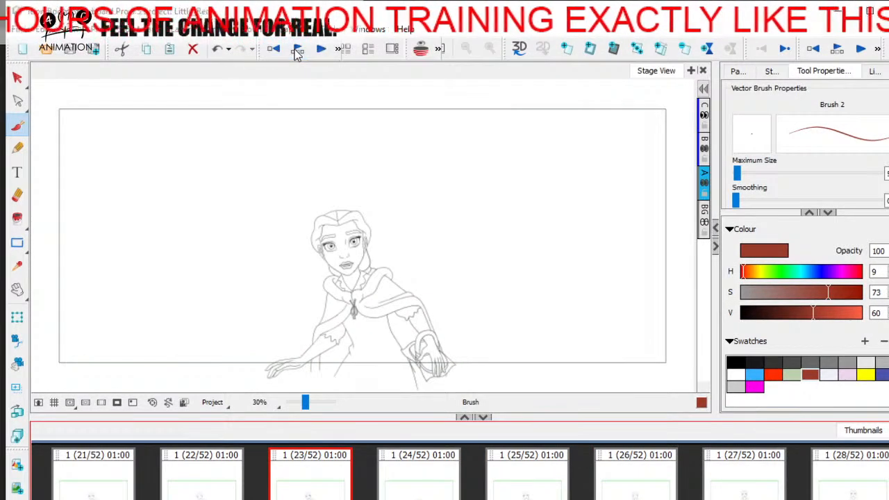
Open the timeline view and scrub between panels 23, 32 and 35 to check the movement, stopping at panel 18
left_click(296, 49)
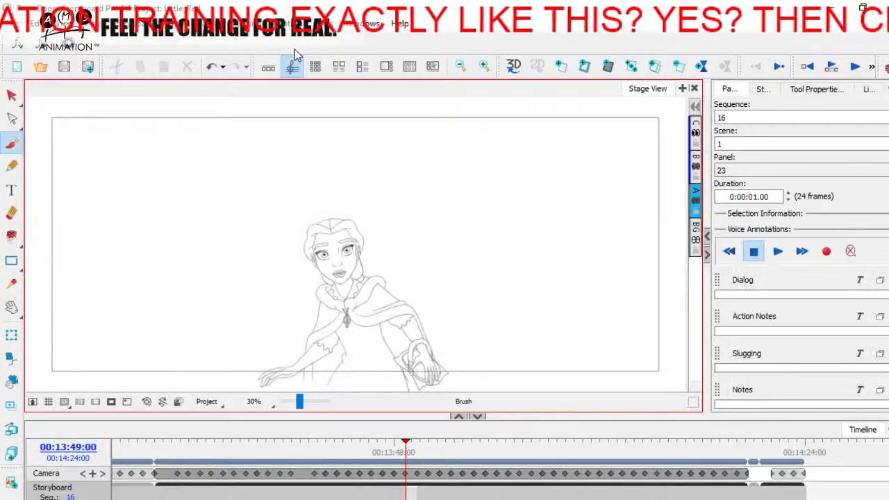
mouse_move(169, 463)
left_mouse_down()
mouse_move(160, 460)
mouse_move(258, 448)
mouse_move(319, 425)
mouse_move(175, 434)
mouse_move(294, 430)
mouse_move(346, 413)
mouse_move(214, 423)
mouse_move(323, 420)
mouse_move(239, 421)
mouse_move(287, 421)
mouse_move(394, 371)
mouse_move(288, 421)
mouse_move(250, 421)
mouse_move(362, 425)
mouse_move(470, 406)
mouse_move(238, 433)
mouse_move(430, 408)
mouse_move(273, 427)
mouse_move(433, 410)
mouse_move(494, 412)
mouse_move(361, 434)
mouse_move(734, 425)
mouse_move(555, 423)
mouse_move(704, 426)
mouse_move(560, 423)
mouse_move(699, 429)
mouse_move(346, 435)
mouse_move(185, 448)
mouse_move(553, 441)
left_mouse_up()
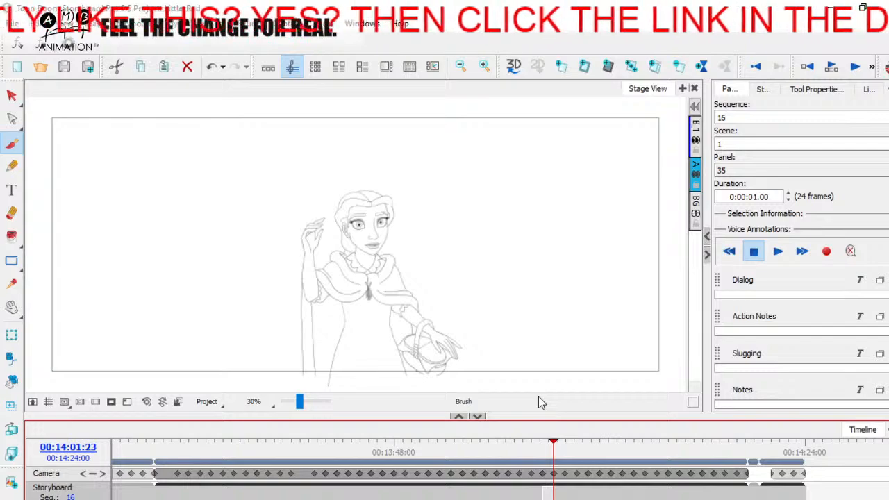
mouse_move(381, 445)
left_mouse_down()
mouse_move(370, 444)
mouse_move(703, 438)
mouse_move(318, 439)
mouse_move(410, 450)
left_mouse_up()
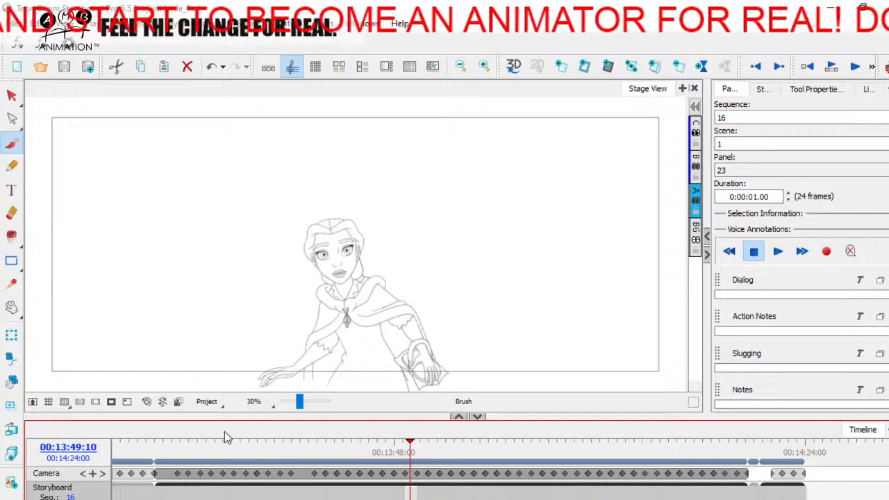
mouse_move(410, 450)
left_mouse_down()
mouse_move(185, 443)
mouse_move(442, 441)
mouse_move(536, 393)
mouse_move(543, 376)
left_mouse_up()
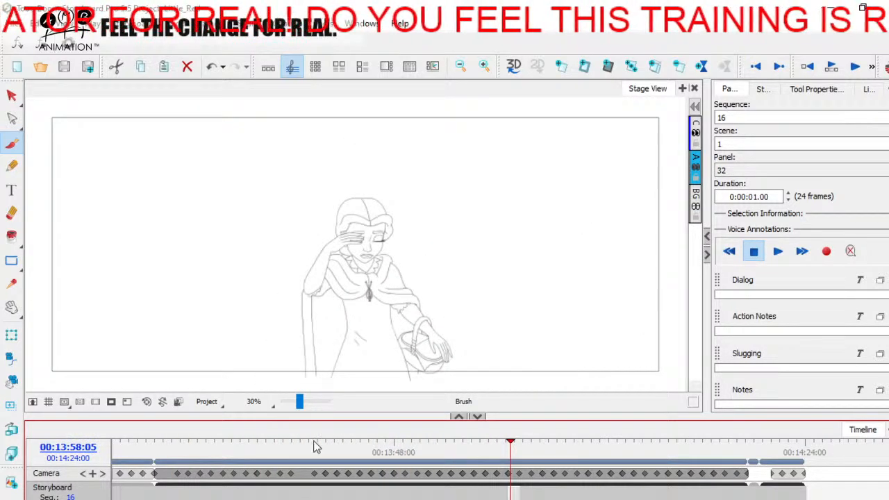
mouse_move(410, 450)
left_mouse_down()
mouse_move(354, 444)
mouse_move(431, 440)
mouse_move(317, 440)
mouse_move(352, 442)
left_mouse_up()
Examine the character's face and head movement close up while scrubbing from panel 18 to panel 50
left_click_drag(300, 403, 303, 401)
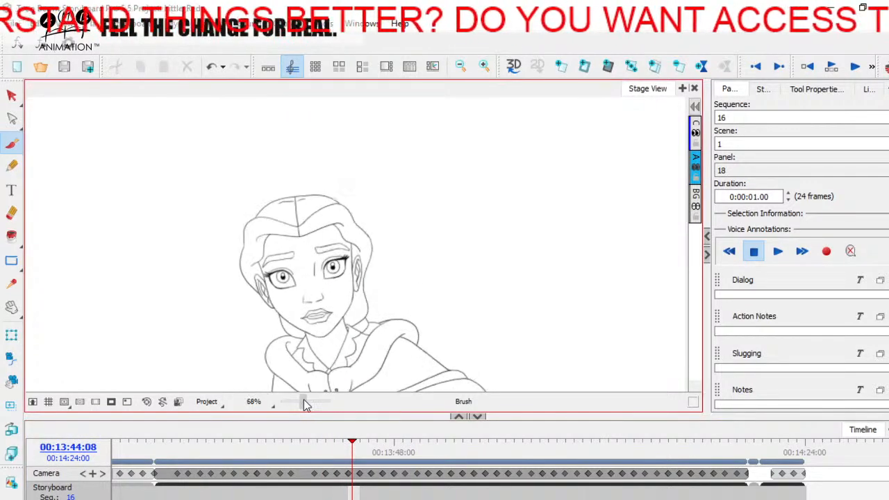
mouse_move(353, 442)
left_mouse_down()
mouse_move(312, 450)
mouse_move(410, 440)
left_mouse_up()
left_click_drag(419, 439, 246, 438)
left_click_drag(303, 401, 298, 401)
left_click_drag(246, 448, 531, 440)
left_click_drag(299, 401, 304, 402)
key("space")
left_click_drag(521, 298, 491, 377)
mouse_move(528, 459)
left_mouse_down()
mouse_move(484, 448)
mouse_move(709, 428)
mouse_move(424, 434)
mouse_move(640, 423)
mouse_move(425, 421)
mouse_move(734, 427)
mouse_move(693, 425)
mouse_move(732, 423)
mouse_move(693, 422)
mouse_move(732, 422)
mouse_move(701, 420)
mouse_move(724, 421)
left_mouse_up()
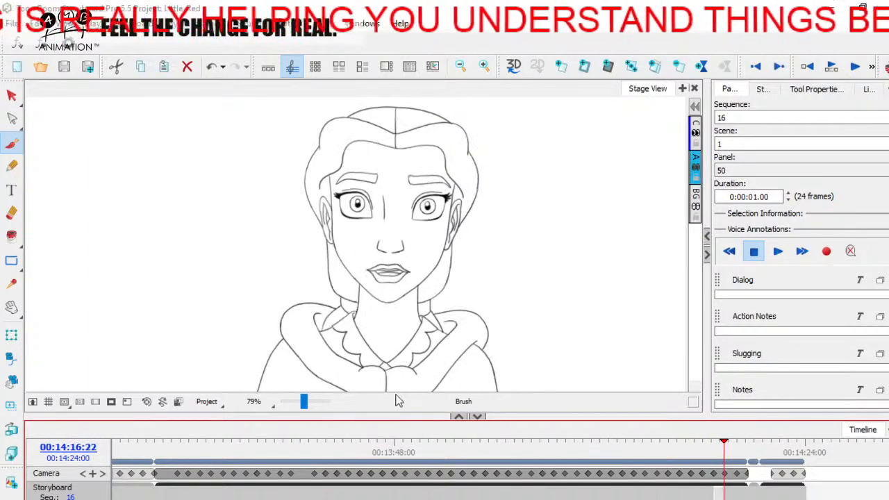
Review the full figure in panel 50 and save the project
left_click_drag(303, 403, 300, 403)
mouse_move(722, 455)
left_mouse_down()
mouse_move(675, 455)
mouse_move(722, 455)
mouse_move(671, 445)
mouse_move(724, 440)
left_mouse_up()
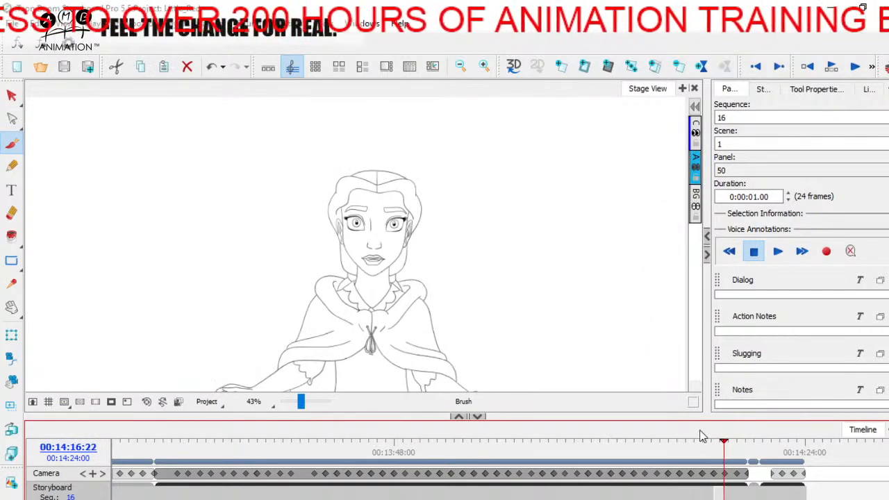
key("ctrl+s")
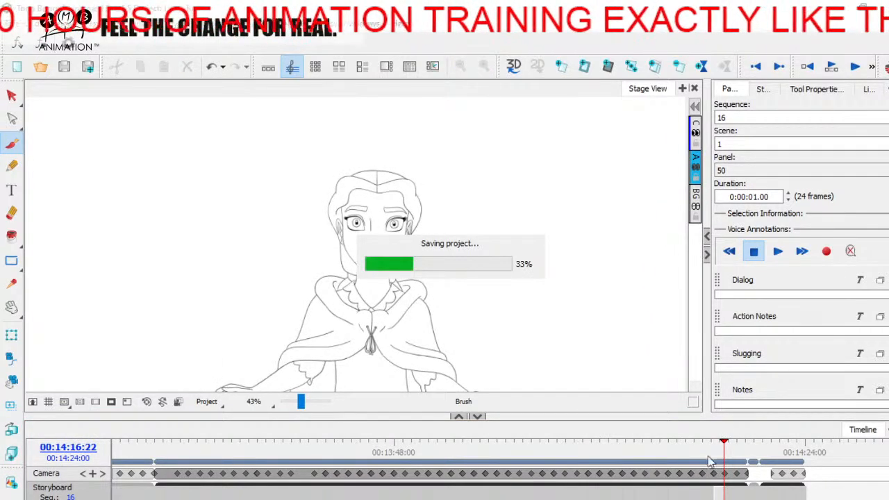
mouse_move(724, 440)
left_mouse_down()
mouse_move(622, 443)
mouse_move(718, 442)
left_mouse_up()
key("ctrl+s")
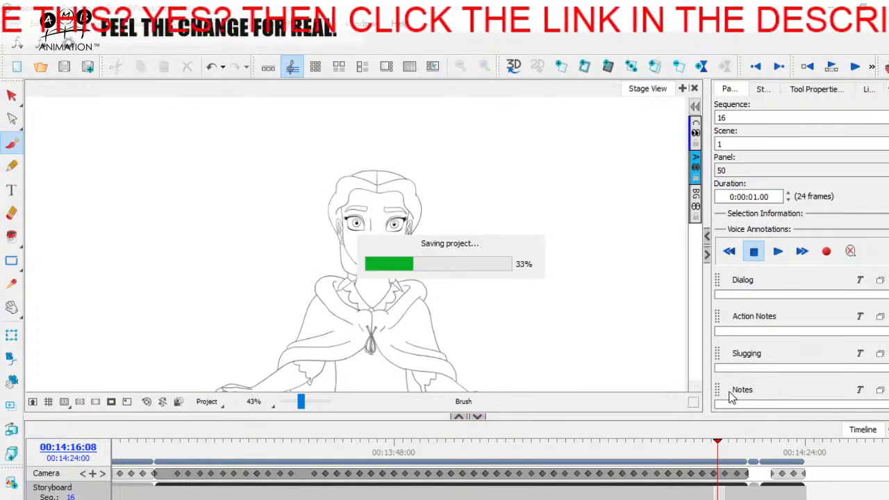
Scrub the timeline back past panel 28 to the unfinished drawing in panel 24 and show it in the thumbnails view
left_click_drag(718, 442, 462, 443)
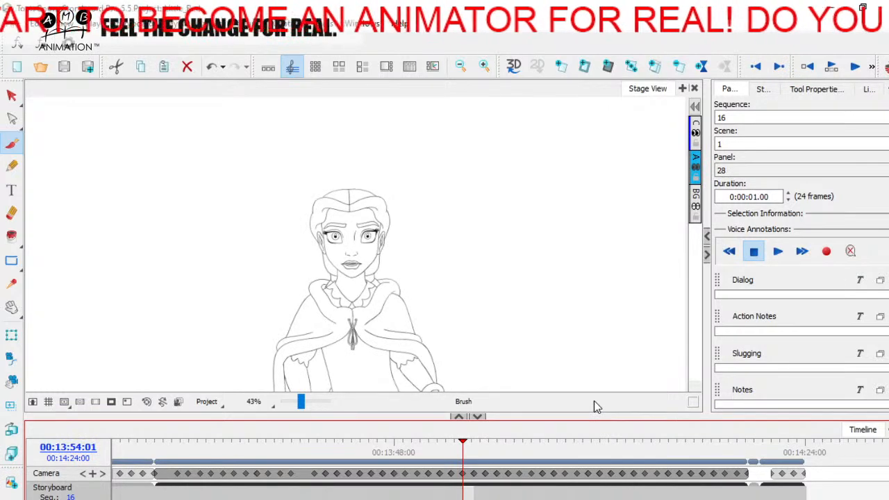
left_click_drag(462, 443, 422, 440)
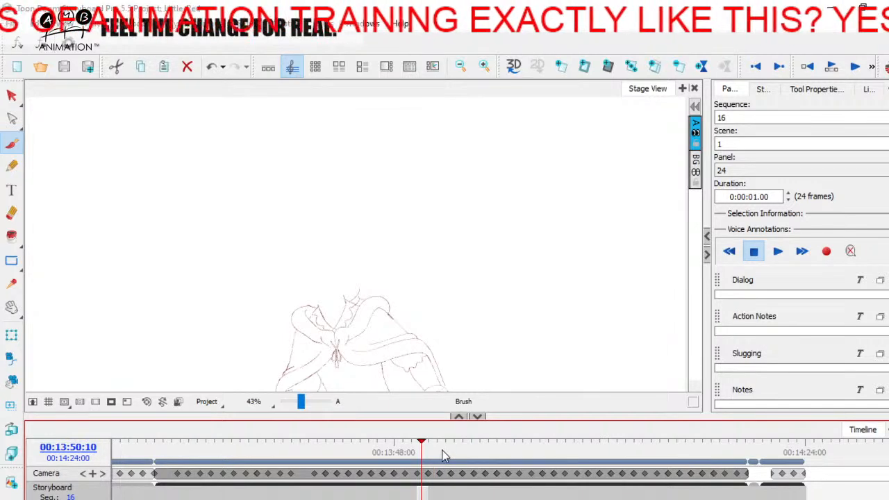
left_click_drag(418, 445, 415, 439)
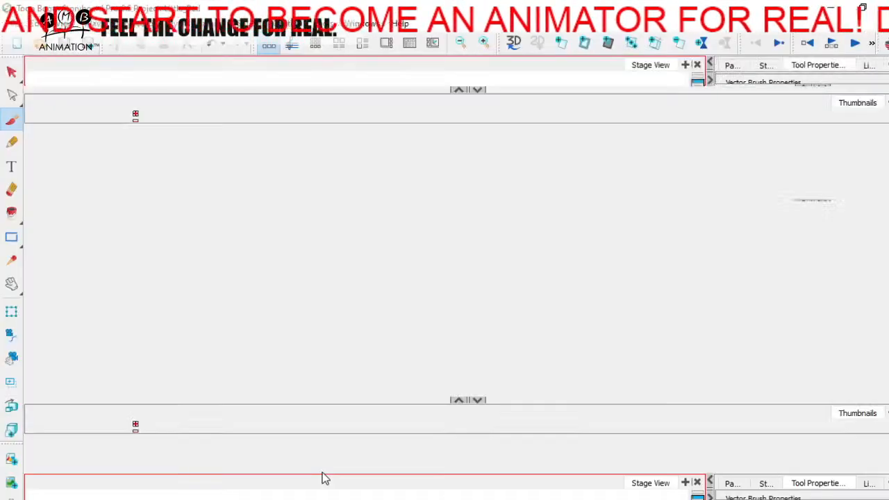
key("Right")
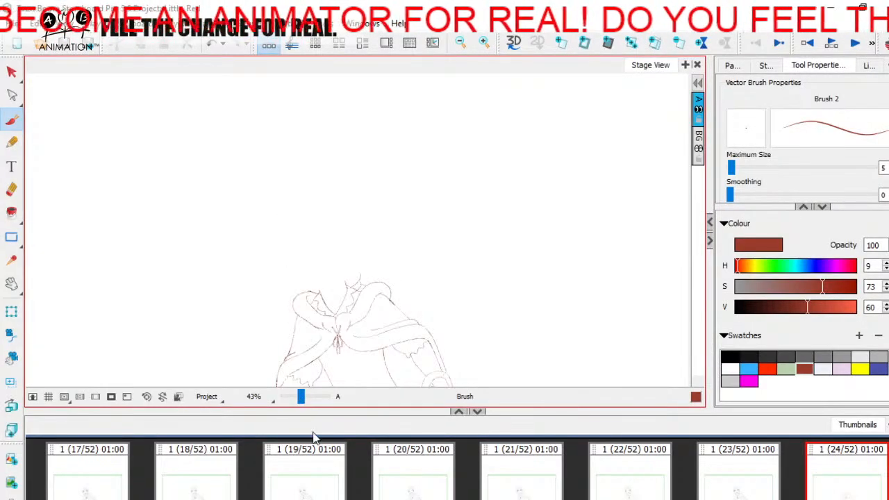
Turn on onion skin and select panel 23, framing the character's head in the stage
left_click(885, 45)
left_click_drag(302, 403, 308, 399)
key("space")
left_click_drag(278, 323, 457, 218)
left_click_drag(476, 280, 426, 307)
left_click(725, 492)
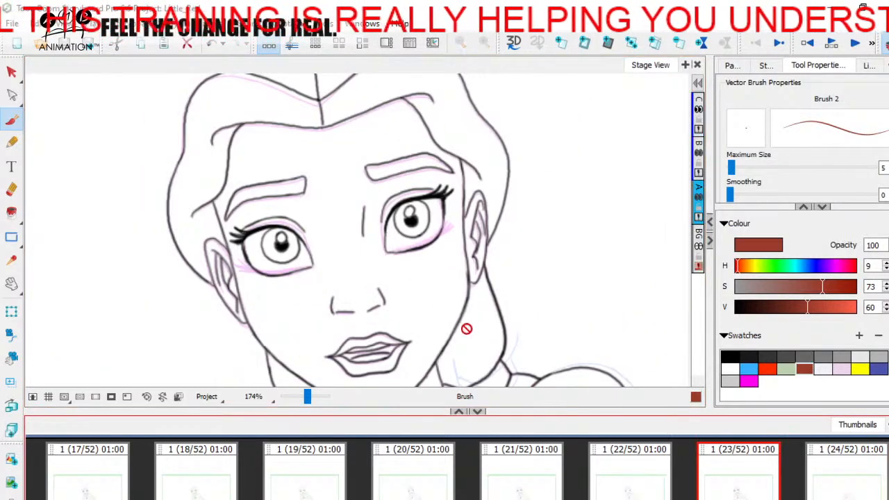
left_click_drag(308, 397, 305, 397)
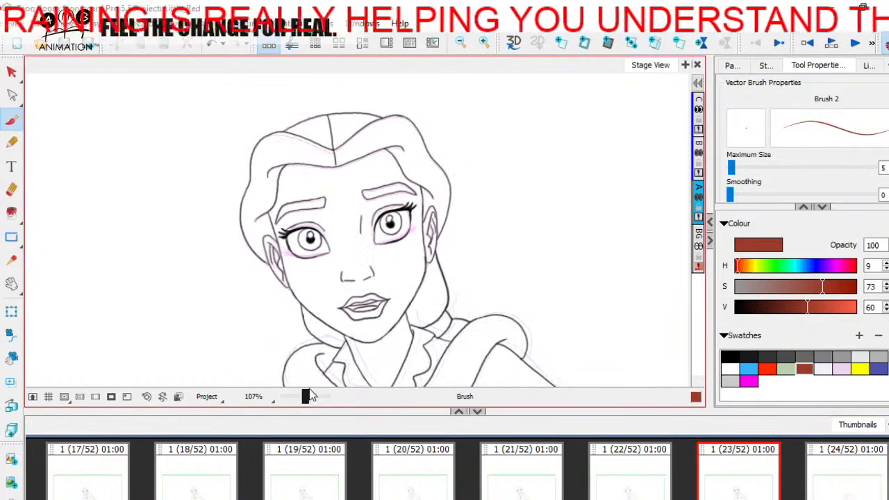
On layer A of panel 23, sketch guide lines across and down the face and circles around the eyes, nose and mouth
left_click(699, 194)
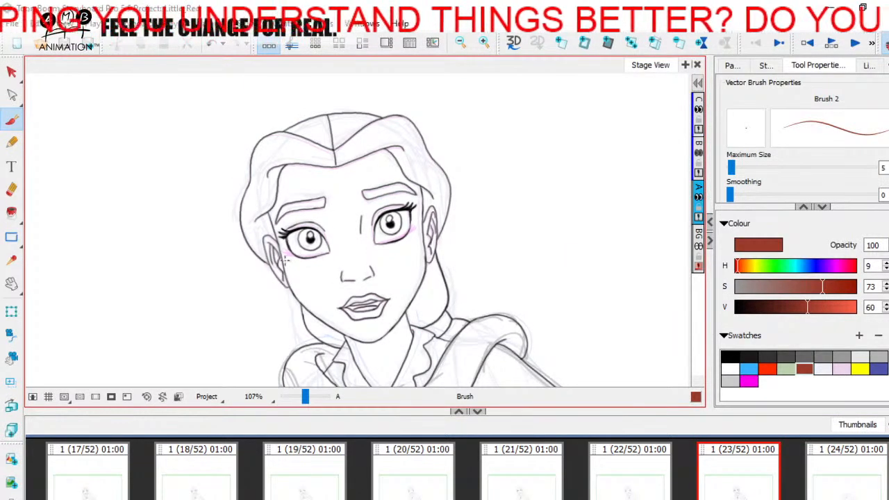
mouse_move(289, 260)
left_mouse_down()
mouse_move(416, 236)
mouse_move(259, 263)
mouse_move(420, 241)
left_mouse_up()
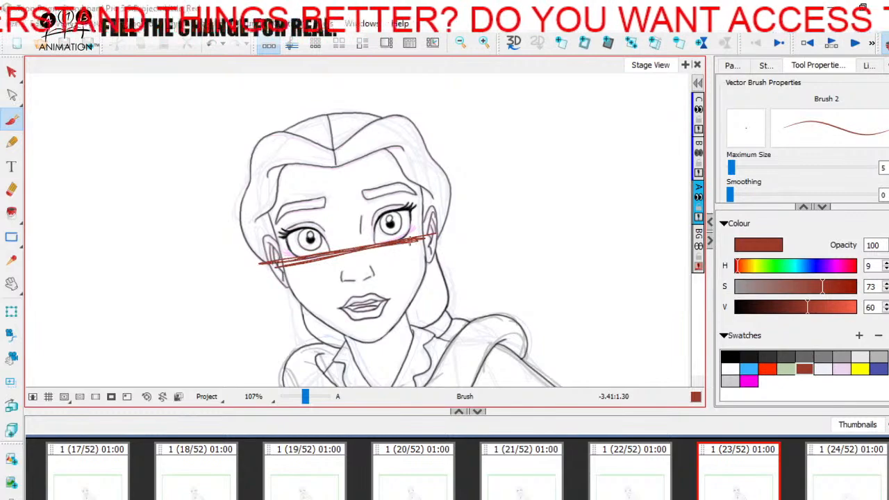
mouse_move(327, 109)
left_mouse_down()
mouse_move(361, 344)
mouse_move(370, 341)
mouse_move(363, 290)
mouse_move(372, 343)
left_mouse_up()
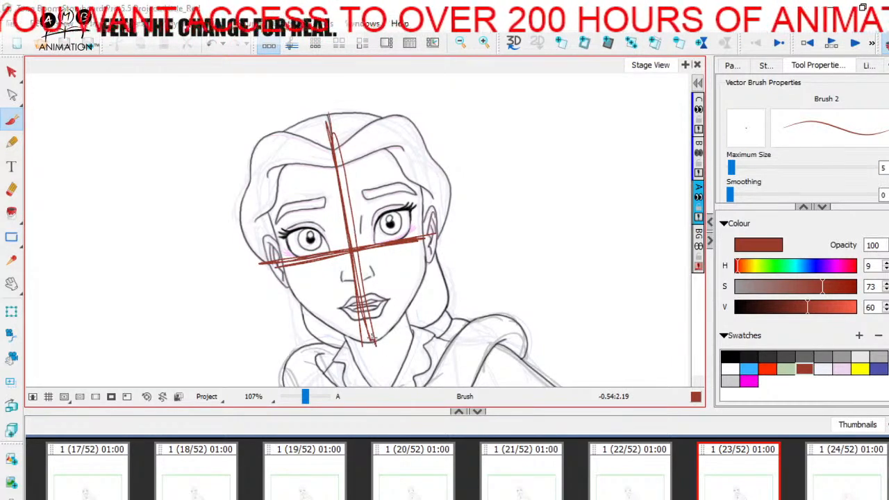
mouse_move(285, 232)
left_mouse_down()
mouse_move(360, 238)
mouse_move(330, 245)
mouse_move(384, 222)
mouse_move(392, 245)
mouse_move(370, 220)
mouse_move(373, 254)
left_mouse_up()
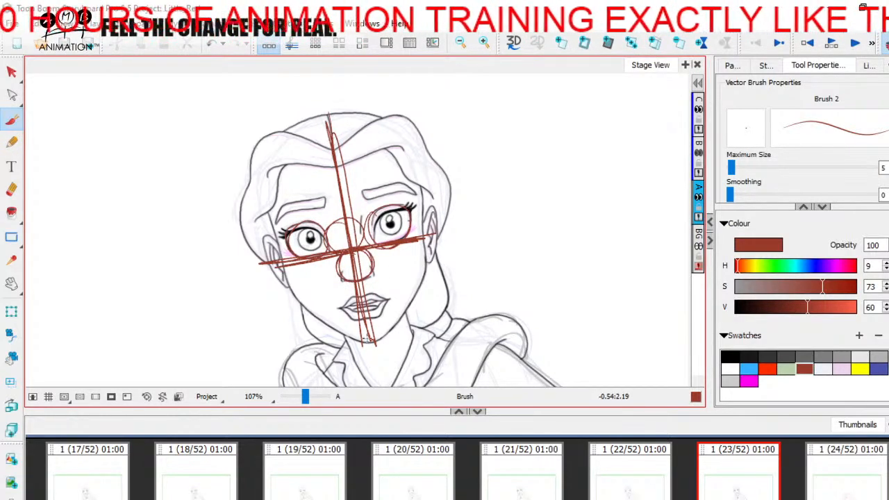
mouse_move(345, 306)
left_mouse_down()
mouse_move(372, 305)
mouse_move(380, 337)
left_mouse_up()
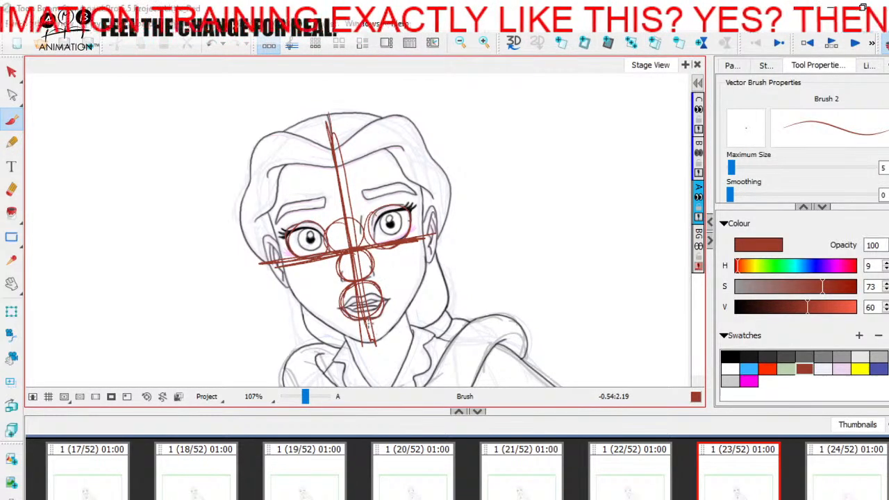
Sketch diagonal guide lines linking the forehead, eyes and mouth into a diamond over the face
mouse_move(285, 240)
left_mouse_down()
mouse_move(332, 157)
mouse_move(422, 240)
left_mouse_up()
mouse_move(353, 172)
left_mouse_down()
mouse_move(425, 237)
mouse_move(371, 325)
left_mouse_up()
mouse_move(418, 239)
left_mouse_down()
mouse_move(362, 326)
mouse_move(286, 265)
mouse_move(368, 316)
left_mouse_up()
left_click_drag(282, 265, 316, 286)
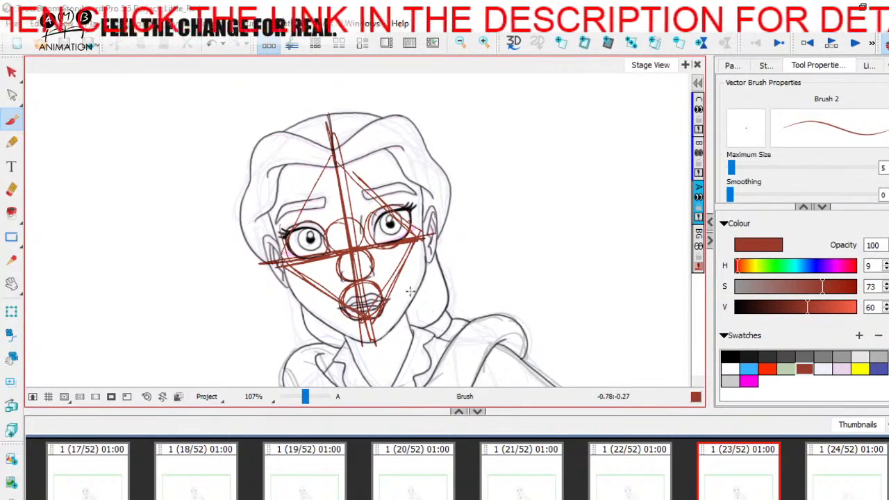
Select all guide strokes on layer A of panel 23 and delete them
left_click(12, 72)
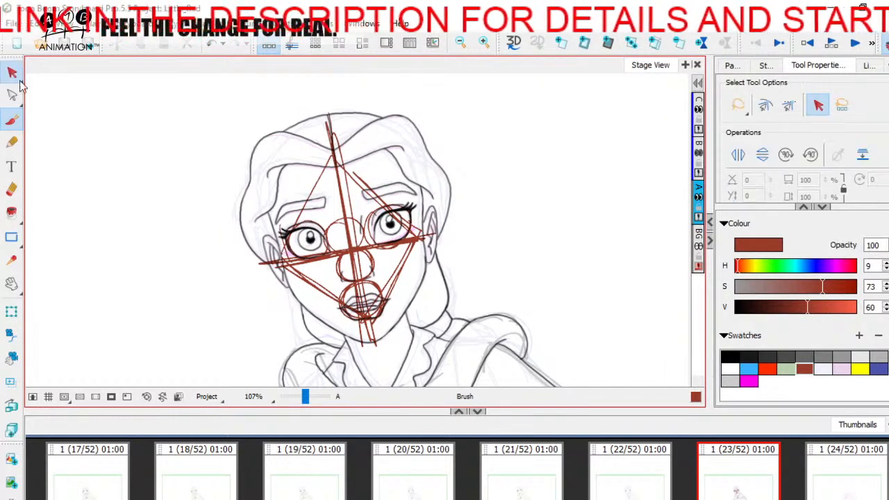
key("ctrl+a")
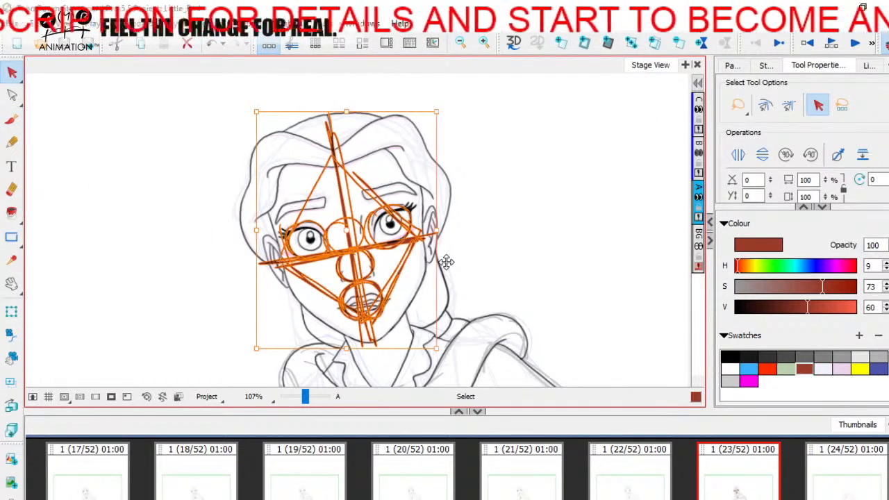
key("Delete")
Compare the face on panel 23 with the unfinished drawing on panel 24
left_click(837, 478)
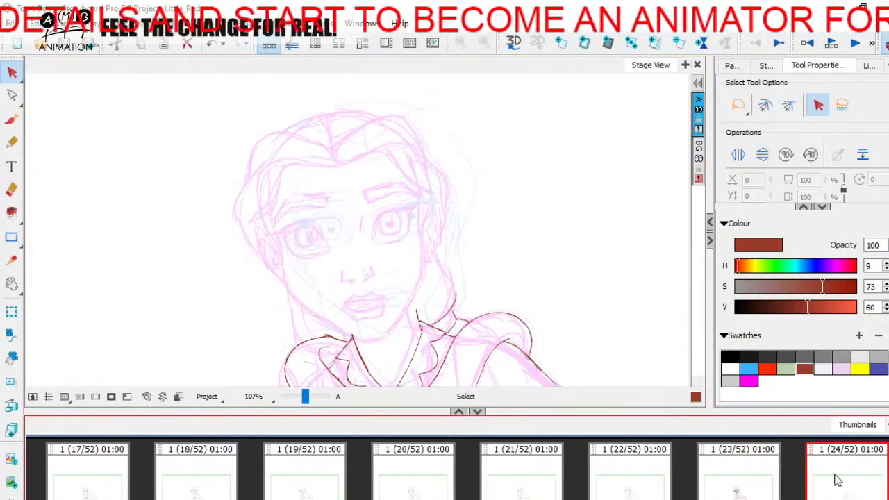
key("Left")
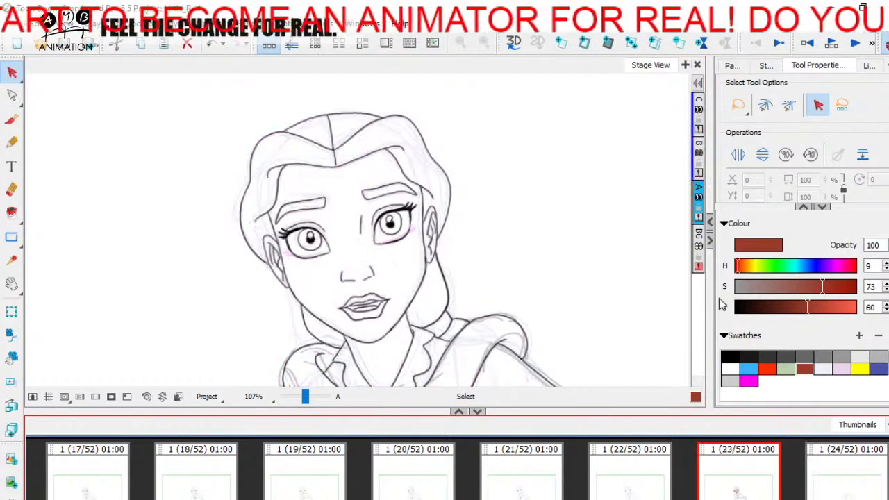
left_click(699, 196)
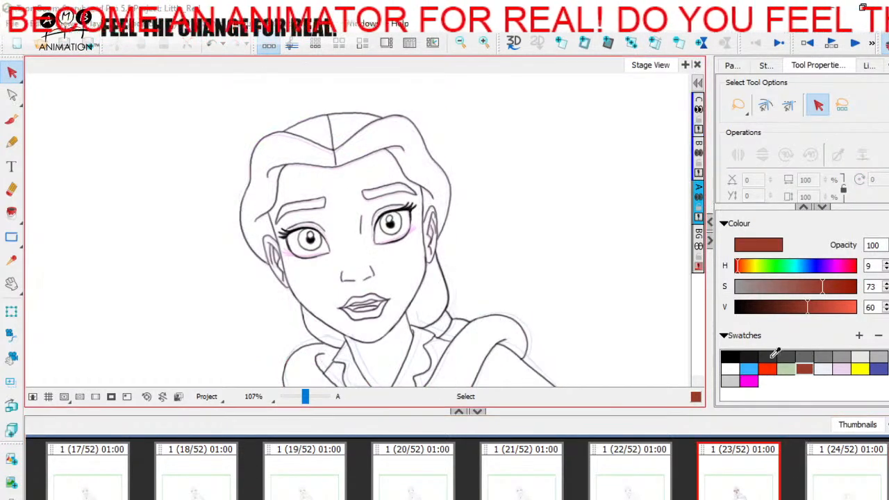
left_click(817, 476)
On panel 24, sketch the jaw, cheeks and sides of the face with the dark red brush, midway between the onion-skin poses
left_click_drag(305, 396, 310, 394)
left_click_drag(326, 245, 352, 169)
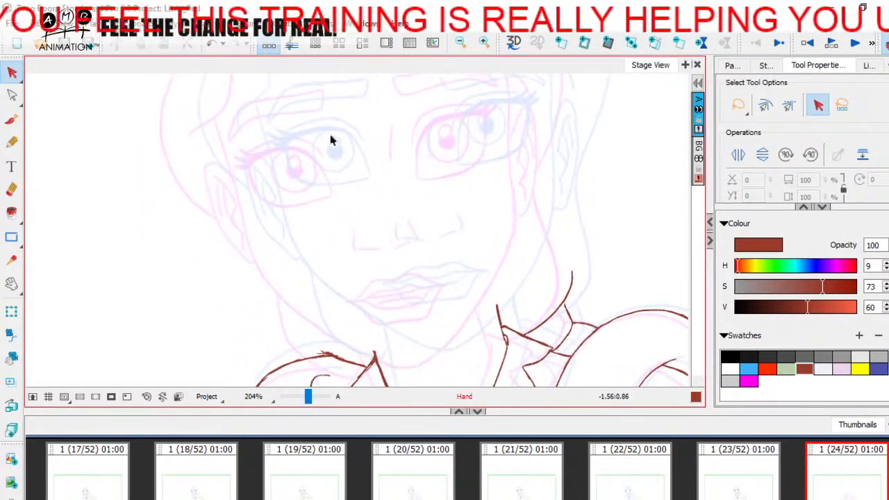
left_click(11, 120)
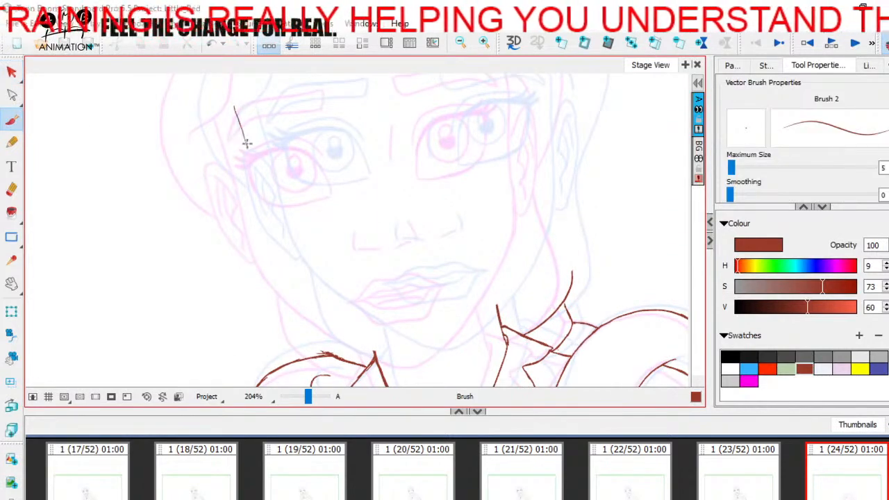
left_click_drag(312, 297, 425, 355)
left_click_drag(456, 329, 415, 385)
left_click_drag(482, 124, 489, 229)
mouse_move(487, 127)
left_mouse_down()
mouse_move(493, 279)
mouse_move(486, 246)
left_mouse_up()
left_click_drag(493, 214, 472, 275)
left_click_drag(488, 234, 442, 309)
left_click_drag(465, 271, 413, 340)
left_click_drag(401, 249, 417, 365)
left_click_drag(214, 235, 221, 196)
Sketch rough outlines of both eyes on panel 24, placed between the two onion-skin poses
left_click_drag(324, 250, 341, 168)
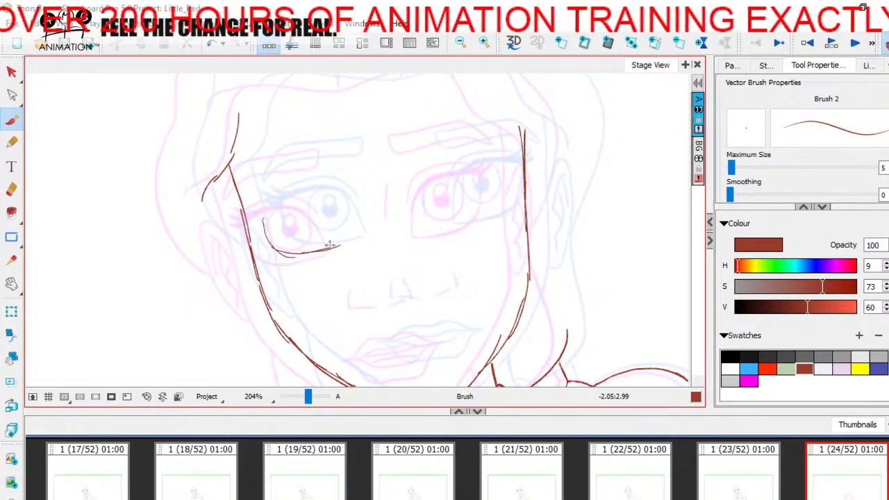
left_click_drag(268, 202, 341, 243)
left_click_drag(326, 213, 330, 220)
left_click_drag(378, 240, 334, 253)
left_click_drag(406, 179, 387, 226)
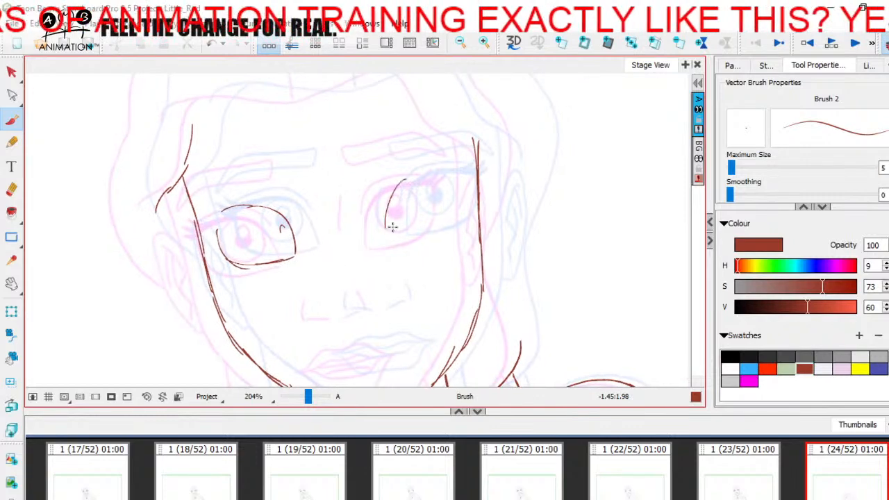
left_click_drag(455, 194, 439, 229)
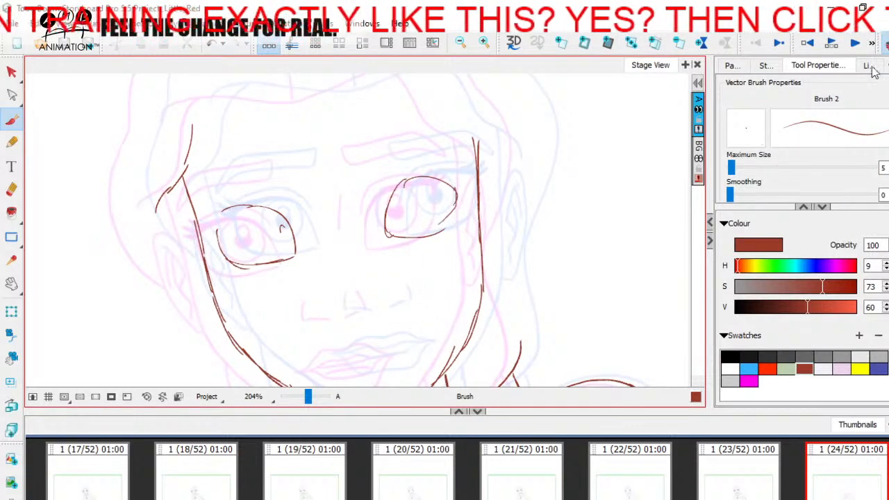
Turn off onion skin and go over both eyes with heavier rounded tops and straight, slanted lower lids
left_click(885, 45)
left_click_drag(398, 254, 421, 241)
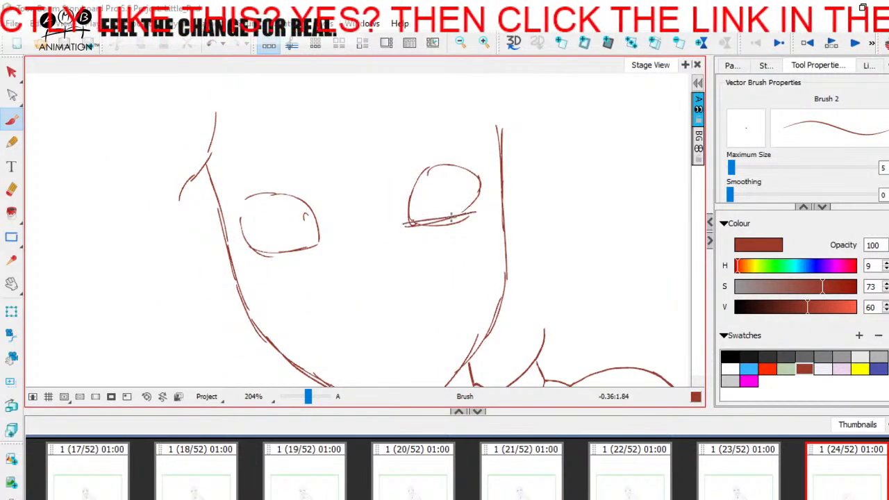
left_click_drag(265, 251, 277, 255)
mouse_move(470, 209)
left_mouse_down()
mouse_move(408, 192)
mouse_move(429, 167)
left_mouse_up()
left_click_drag(263, 200, 318, 243)
left_click_drag(246, 236, 318, 242)
Lasso both eyes with the Cutter tool and delete them, including the stray mark left beside the cheek
key("space")
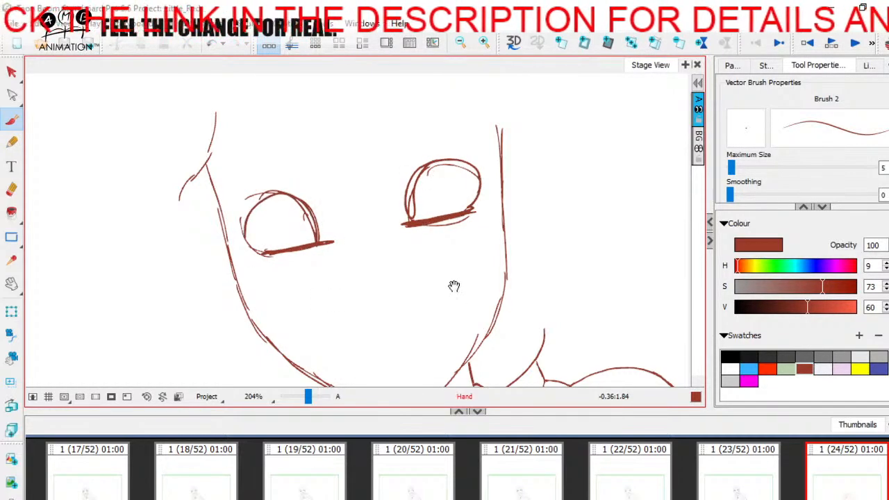
left_click_drag(461, 298, 469, 262)
left_click_drag(309, 398, 304, 400)
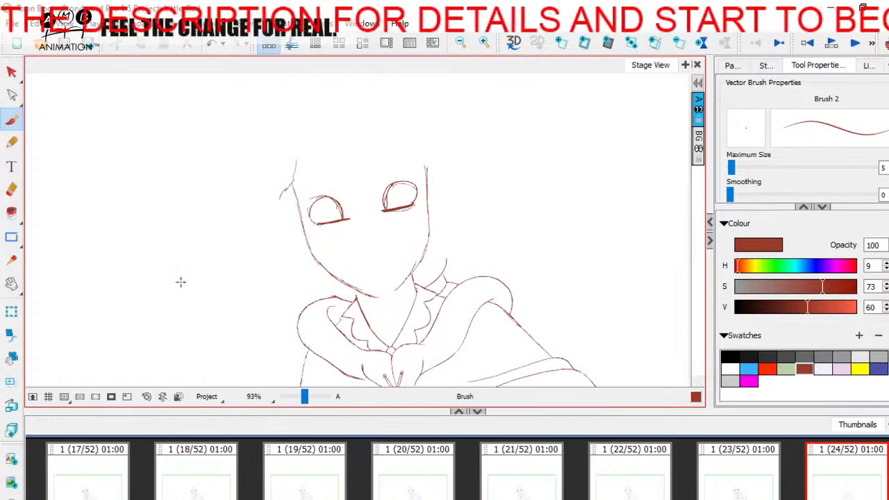
left_click(12, 71)
left_click(61, 105)
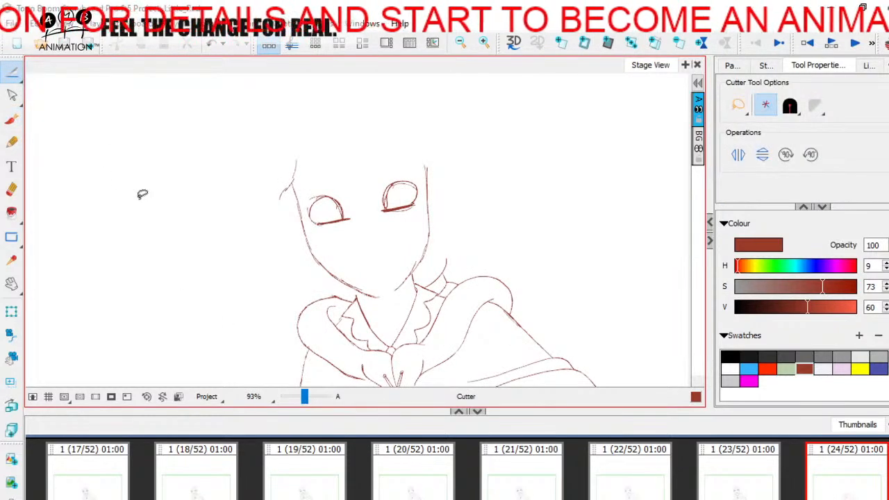
mouse_move(378, 159)
left_mouse_down()
mouse_move(309, 189)
mouse_move(418, 209)
mouse_move(406, 157)
left_mouse_up()
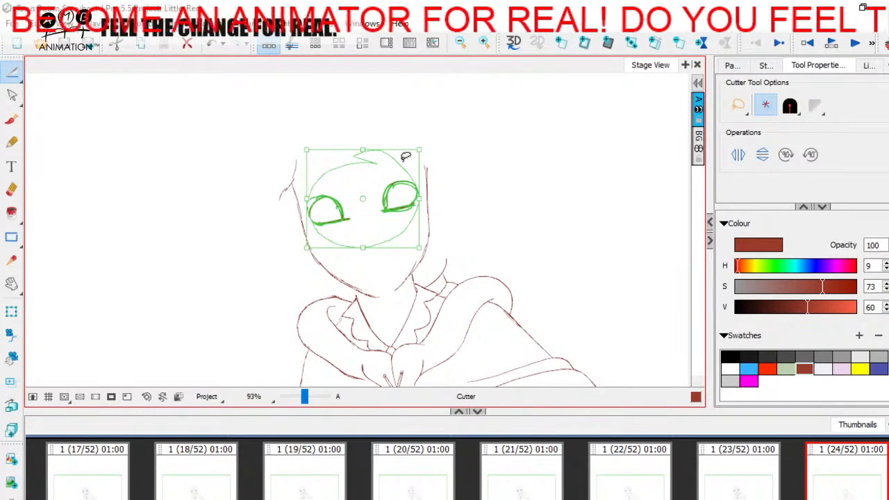
key("Delete")
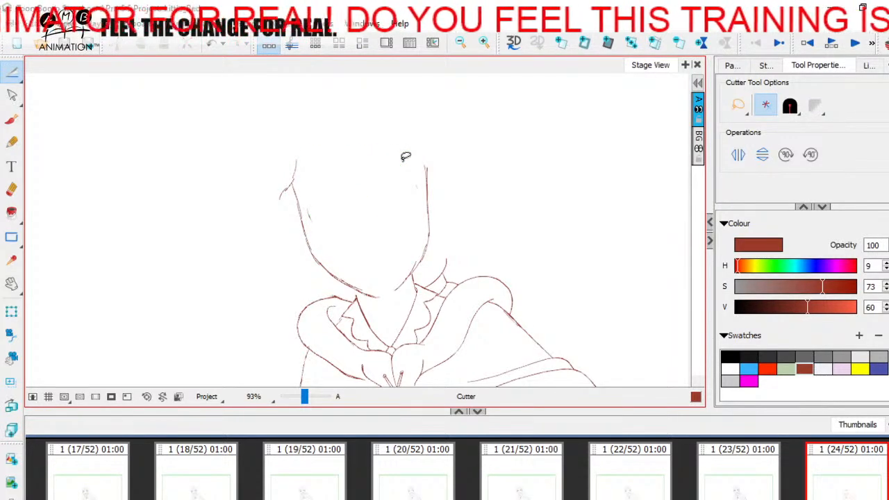
left_click_drag(306, 216, 371, 211)
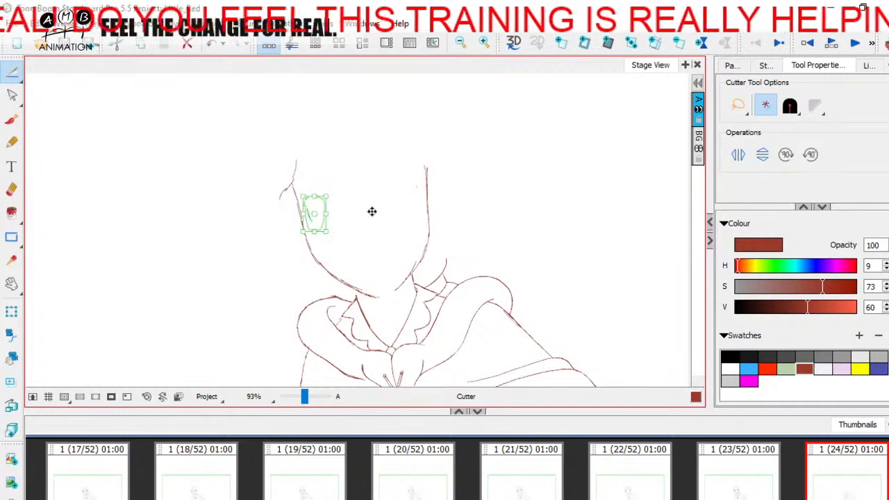
key("Delete")
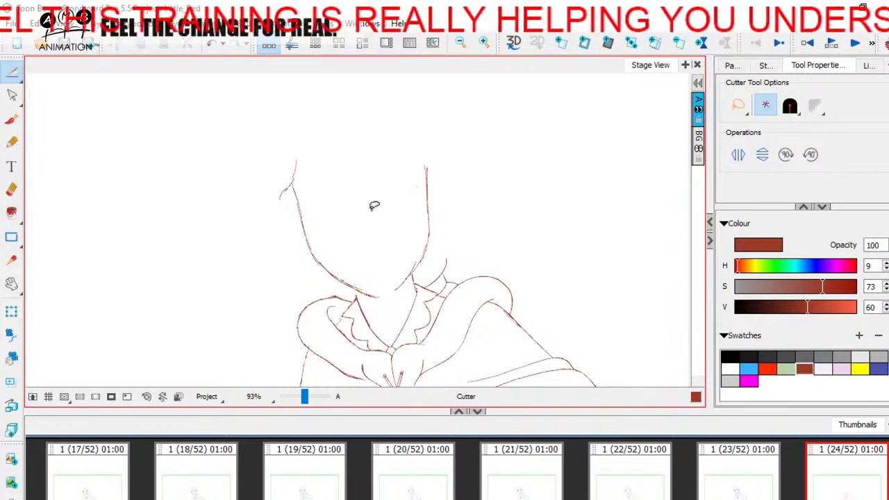
Lasso the remaining face outline with the Cutter tool and delete it, keeping the collar and cloak
left_click(11, 72)
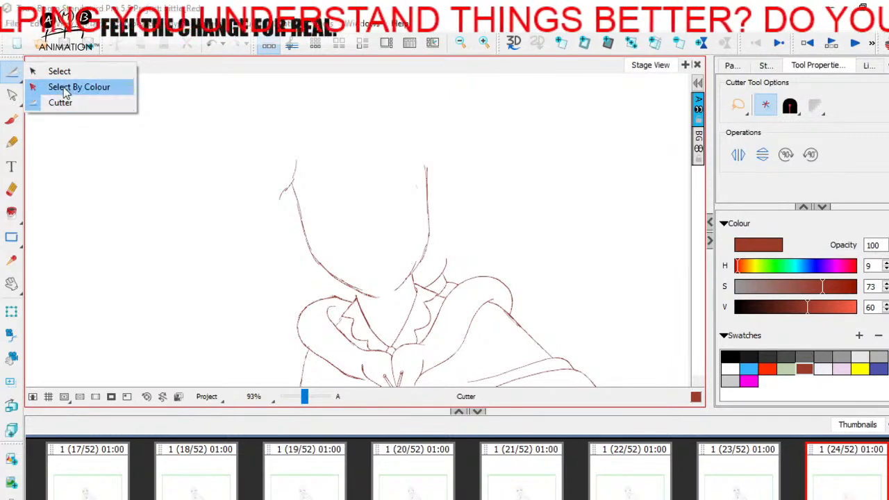
left_click(57, 71)
left_click(12, 72)
left_click(55, 104)
mouse_move(324, 133)
left_mouse_down()
mouse_move(262, 202)
mouse_move(310, 270)
mouse_move(389, 301)
mouse_move(426, 263)
mouse_move(443, 198)
mouse_move(352, 111)
mouse_move(292, 123)
left_mouse_up()
key("Delete")
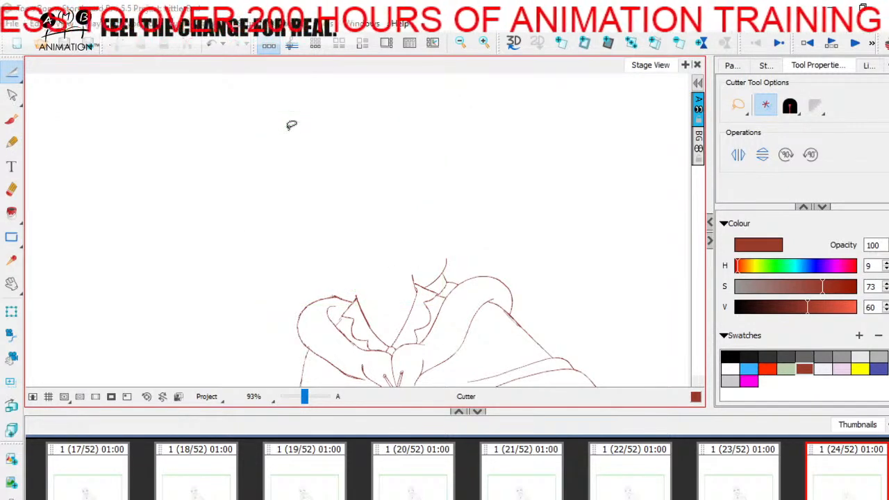
Return to the Brush tool and save the project
left_click(12, 72)
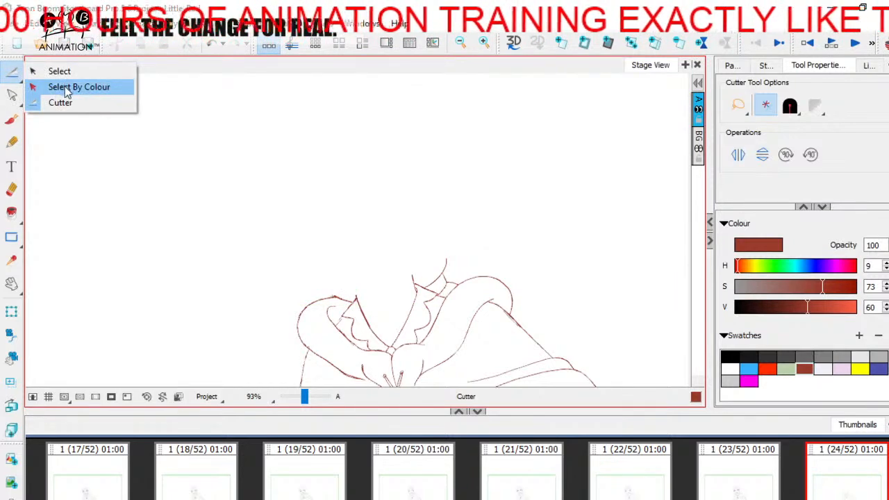
left_click(65, 89)
left_click(11, 120)
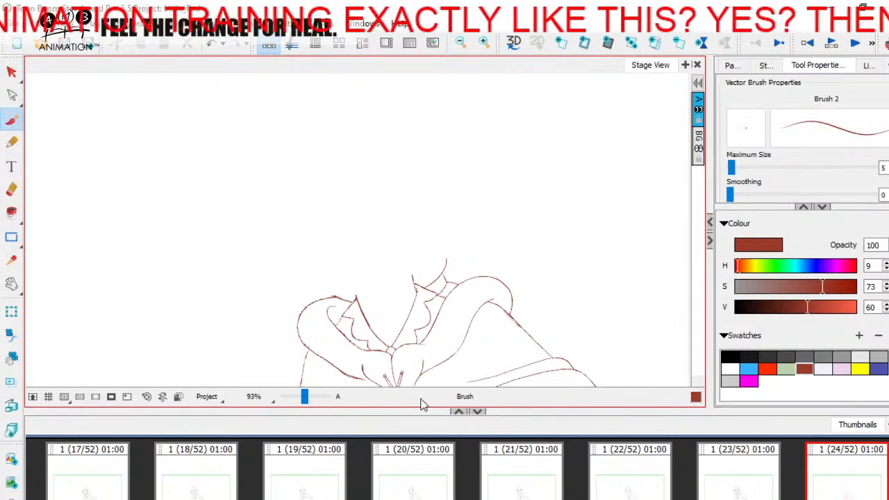
key("ctrl+s")
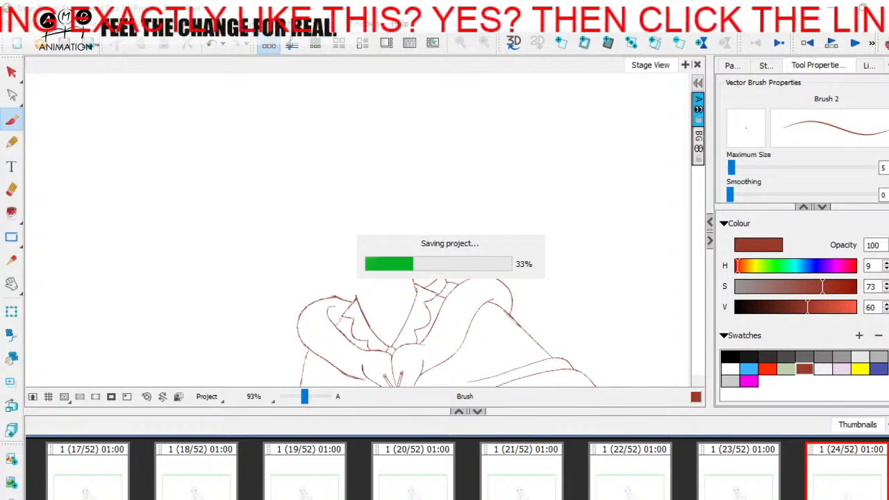
Check the neighbouring panels 23 and 25, and turn onion skin back on for panel 24
left_click(663, 491)
left_click(760, 486)
left_click(822, 484)
scroll(614, 491, "right", 3)
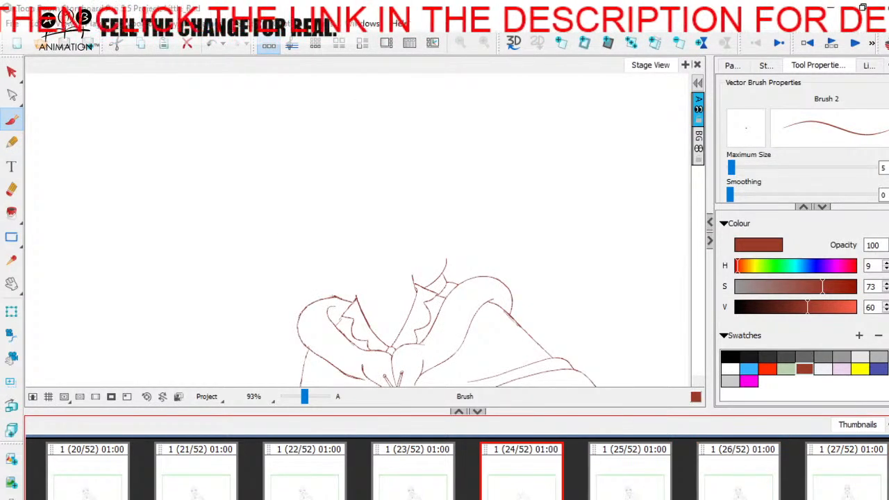
left_click(636, 481)
left_click(425, 478)
left_click(517, 472)
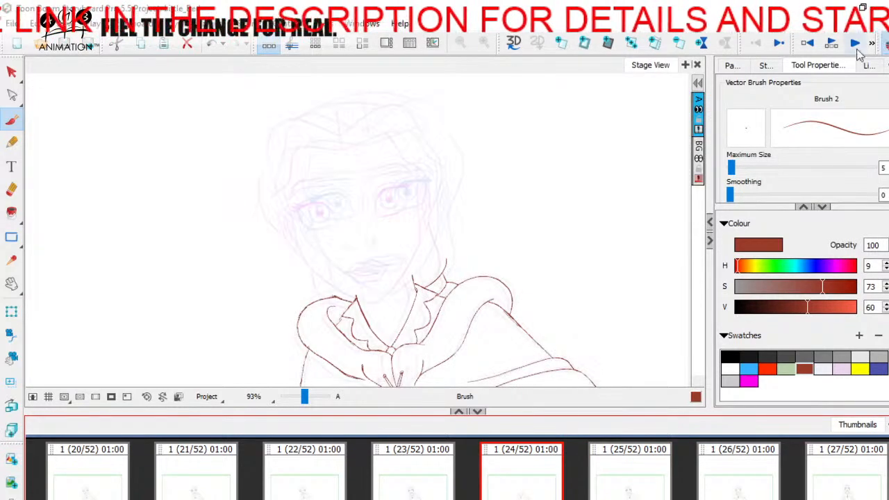
Try a dark red guide line across the face beneath the onion-skin eyes on panel 24
left_click_drag(305, 396, 309, 394)
key("space")
mouse_move(334, 250)
left_mouse_down()
mouse_move(334, 291)
mouse_move(355, 310)
mouse_move(344, 280)
left_mouse_up()
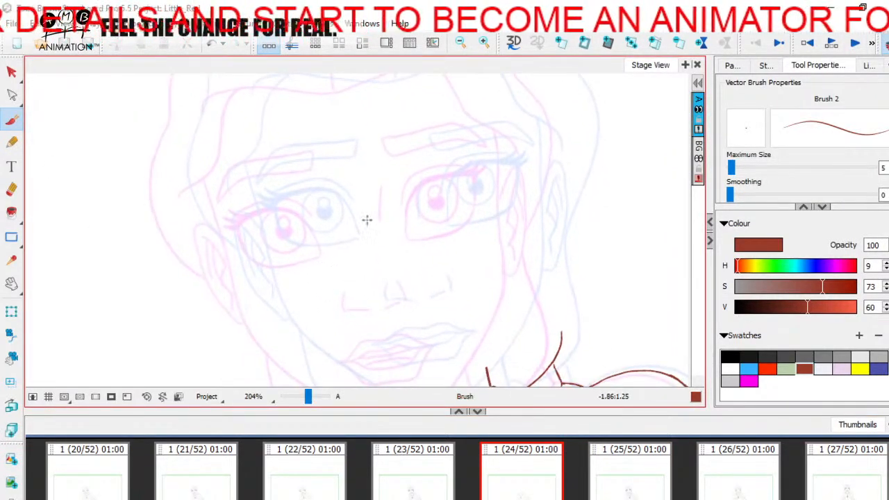
key("space")
mouse_move(409, 285)
left_mouse_down()
mouse_move(444, 243)
mouse_move(439, 334)
left_mouse_up()
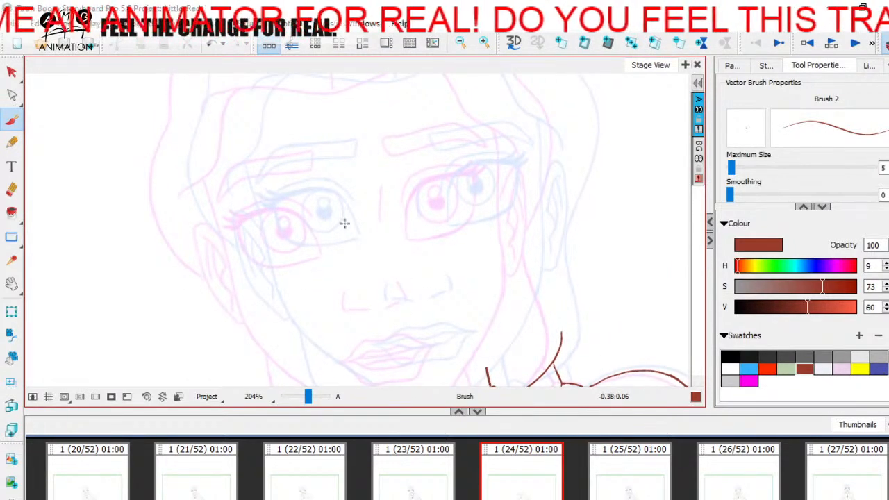
left_click_drag(264, 265, 459, 233)
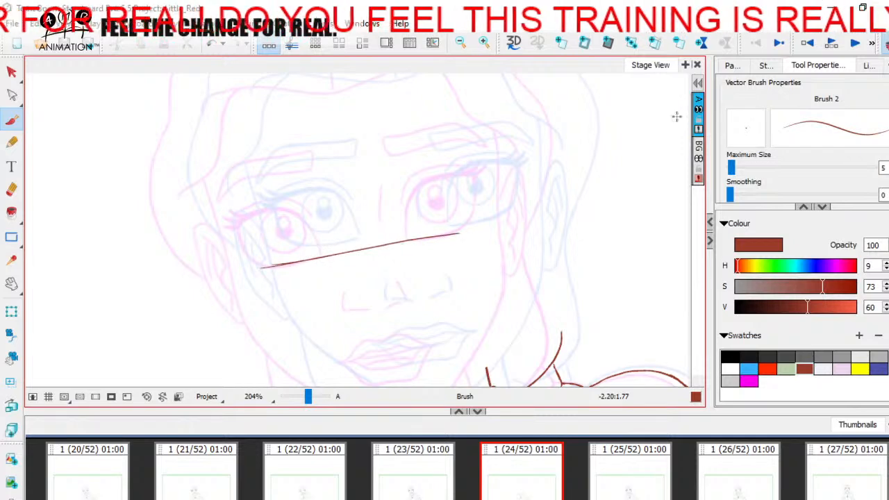
key("ctrl+z")
With the blue-violet swatch, draw a slanted guide line under the eyes of each onion-skin pose
left_click(879, 366)
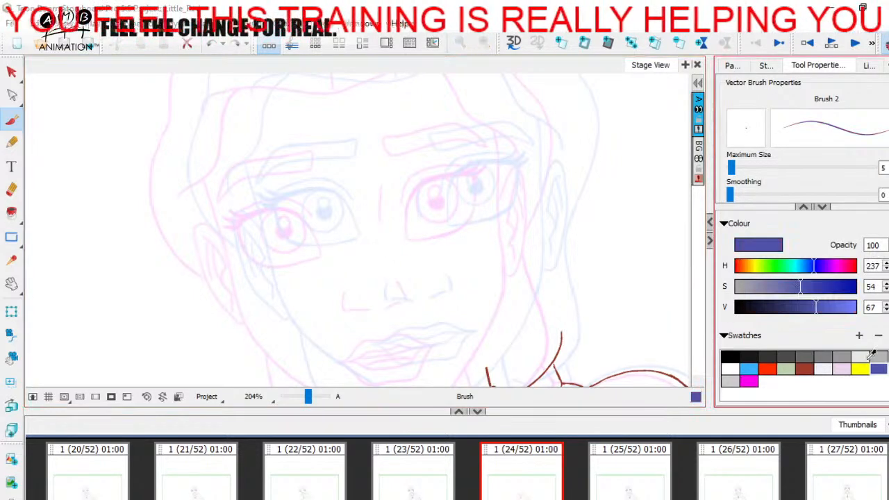
mouse_move(263, 268)
left_mouse_down()
mouse_move(449, 233)
mouse_move(434, 260)
mouse_move(425, 218)
mouse_move(448, 240)
left_mouse_up()
key("space")
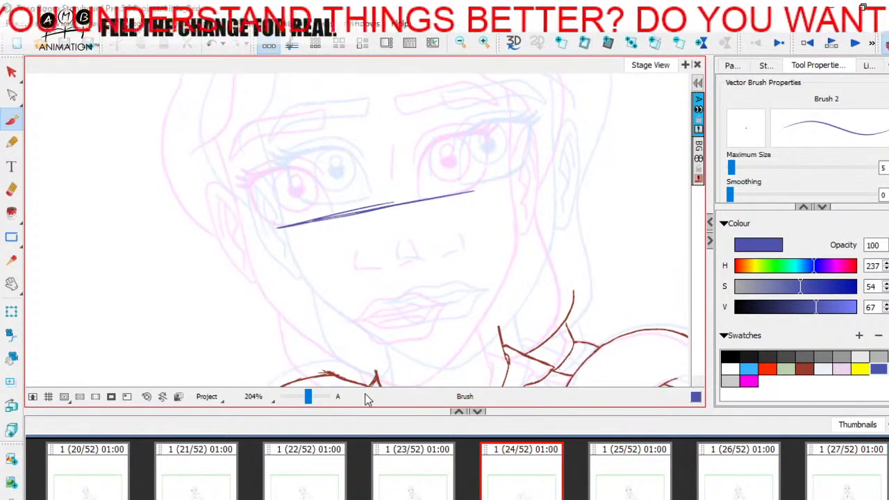
key("space")
left_click_drag(385, 312, 371, 353)
left_click_drag(301, 246, 518, 214)
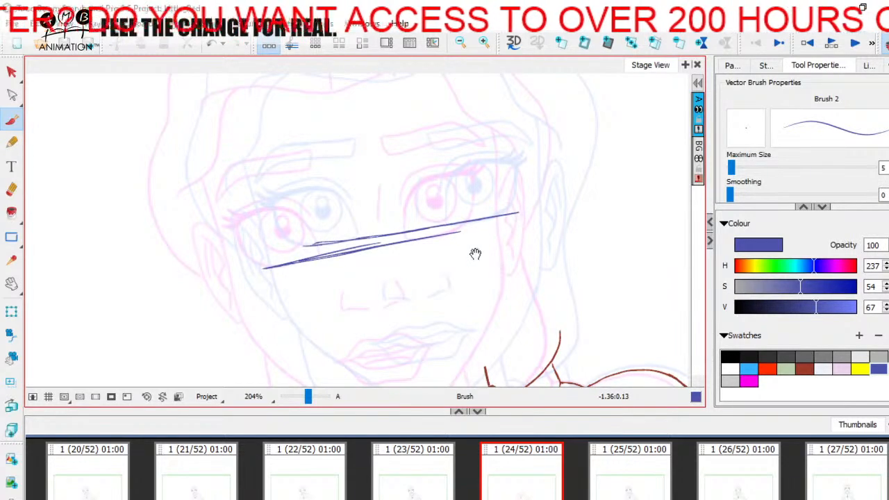
Draw a blue-violet centre line from the hairline to the chin for each onion-skin pose
key("space")
left_click_drag(426, 291, 433, 306)
left_click_drag(308, 397, 305, 397)
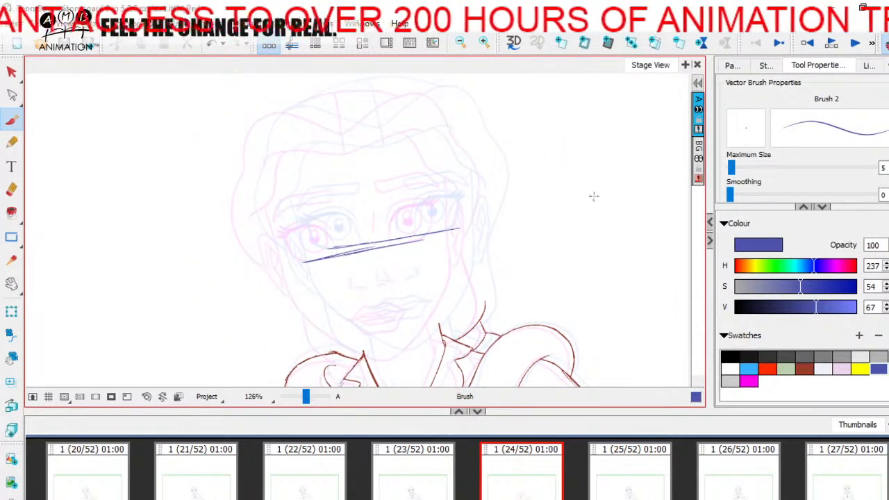
left_click_drag(337, 120, 383, 347)
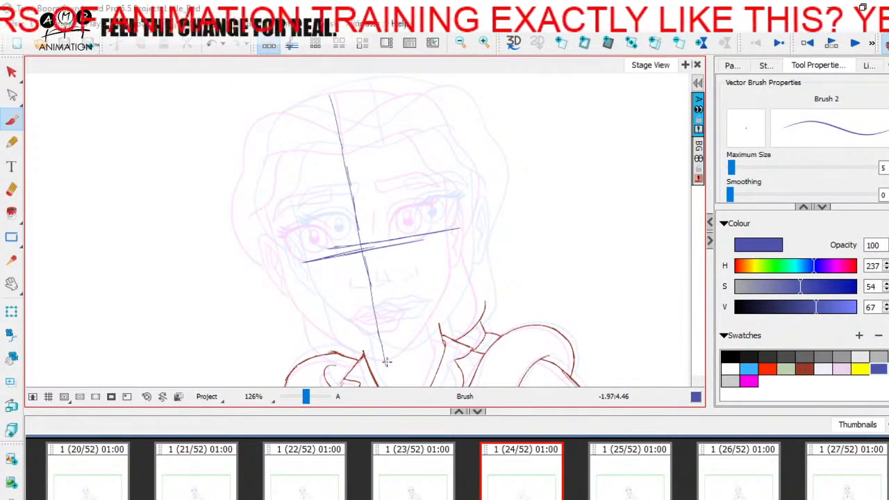
left_click_drag(372, 128, 401, 323)
left_click_drag(394, 270, 407, 349)
left_click_drag(400, 308, 408, 355)
left_click_drag(307, 400, 310, 400)
mouse_move(392, 313)
left_mouse_down()
mouse_move(363, 294)
mouse_move(399, 295)
mouse_move(427, 280)
left_mouse_up()
key("ctrl+z")
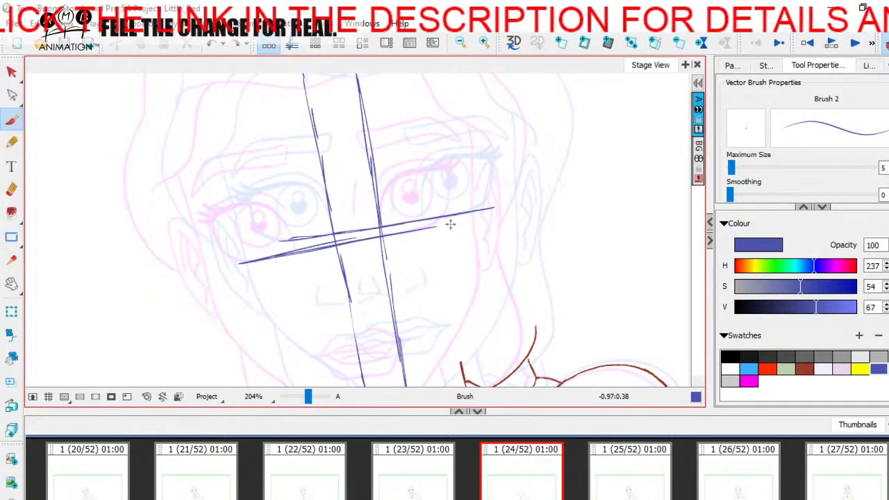
mouse_move(317, 302)
left_mouse_down()
mouse_move(362, 303)
mouse_move(380, 288)
mouse_move(382, 310)
mouse_move(403, 321)
mouse_move(401, 333)
mouse_move(407, 319)
left_mouse_up()
key("ctrl+z")
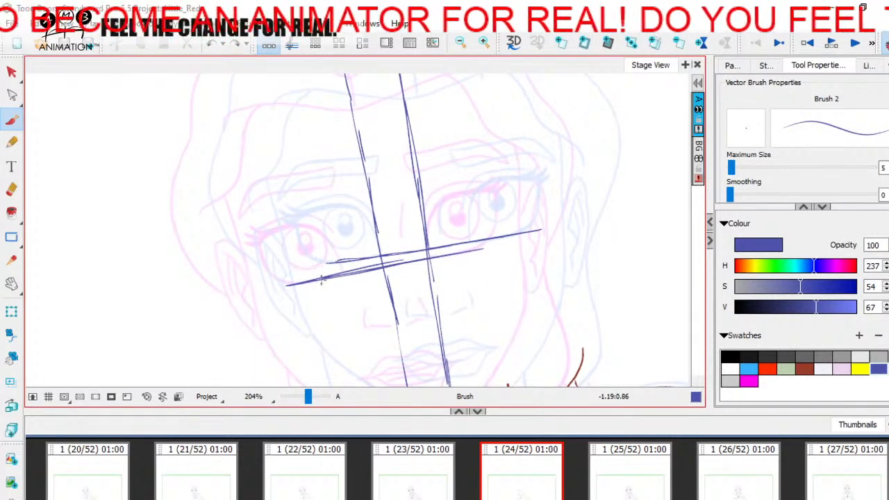
With the dark red swatch, draw the in-between eye guide line midway between the two blue-violet slanted lines
left_click(804, 368)
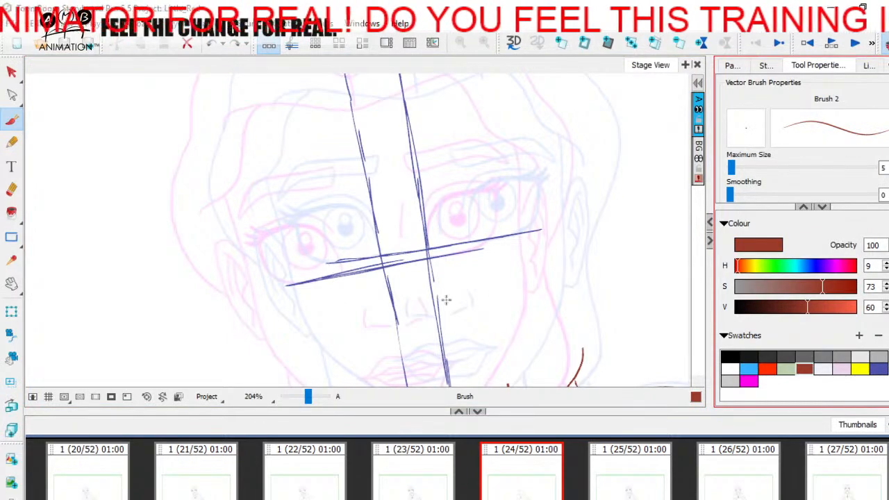
mouse_move(293, 275)
left_mouse_down()
mouse_move(338, 268)
mouse_move(297, 275)
mouse_move(386, 261)
left_mouse_up()
left_click_drag(327, 271, 472, 247)
mouse_move(416, 255)
left_mouse_down()
mouse_move(521, 239)
mouse_move(481, 247)
left_mouse_up()
Draw a dark red in-between centre line midway between the two blue-violet centre lines, running from the forehead past the eye guide line
left_click_drag(376, 116, 373, 158)
left_click_drag(357, 130, 354, 167)
mouse_move(341, 93)
left_mouse_down()
mouse_move(374, 286)
mouse_move(368, 240)
left_mouse_up()
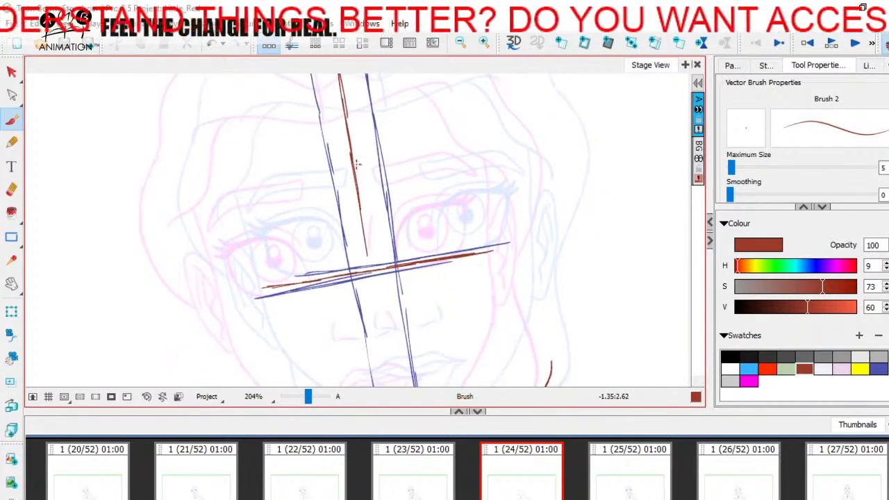
left_click_drag(359, 185, 377, 292)
left_click_drag(364, 221, 373, 270)
left_click_drag(383, 317, 377, 253)
left_click_drag(363, 193, 381, 291)
Replace the uneven middle of the dark red centre line with a cleaner stroke running to the chin, and save the project
left_click(11, 190)
mouse_move(353, 136)
left_mouse_down()
mouse_move(360, 160)
mouse_move(361, 129)
left_mouse_up()
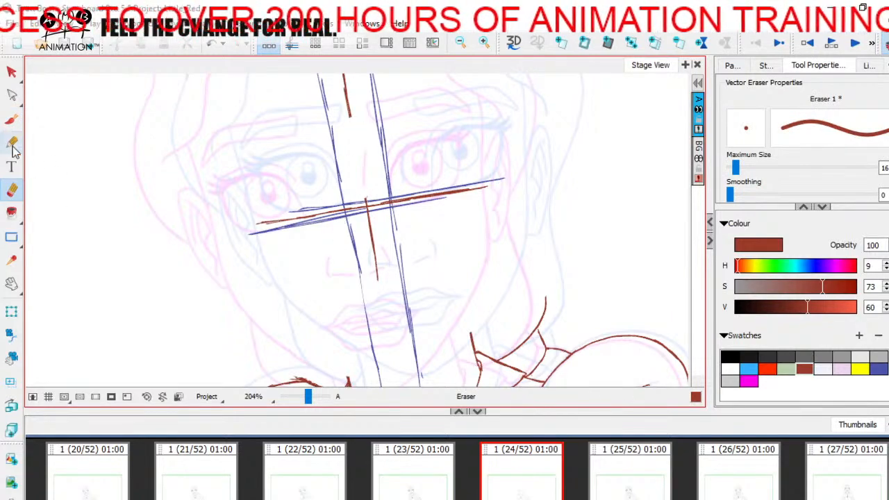
left_click(11, 120)
left_click_drag(350, 100, 382, 306)
mouse_move(372, 188)
left_mouse_down()
mouse_move(380, 319)
mouse_move(394, 298)
left_mouse_up()
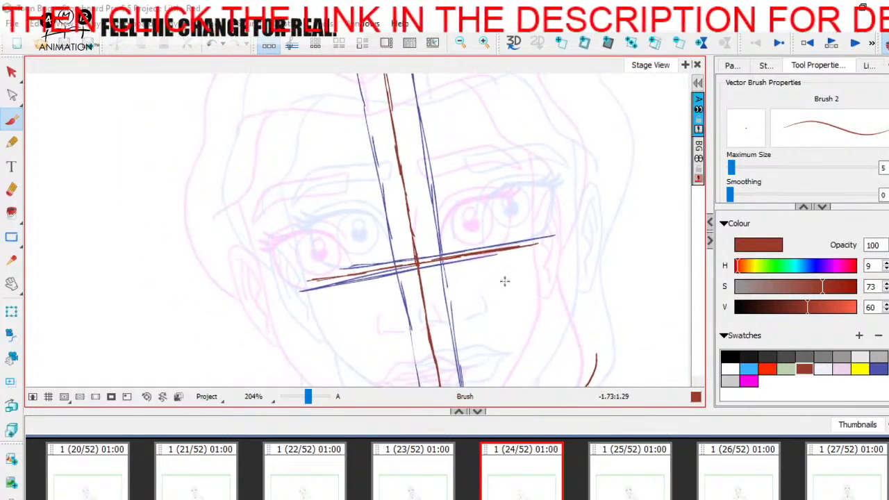
key("ctrl+s")
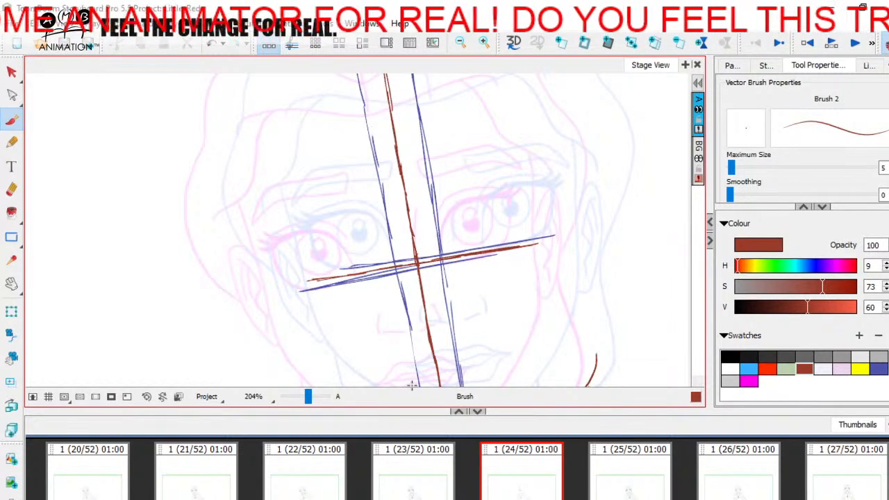
In dark red, sketch both in-between eye outlines resting on the eye guide line and the nose across the centre line
left_click(808, 364)
left_click_drag(309, 397, 308, 397)
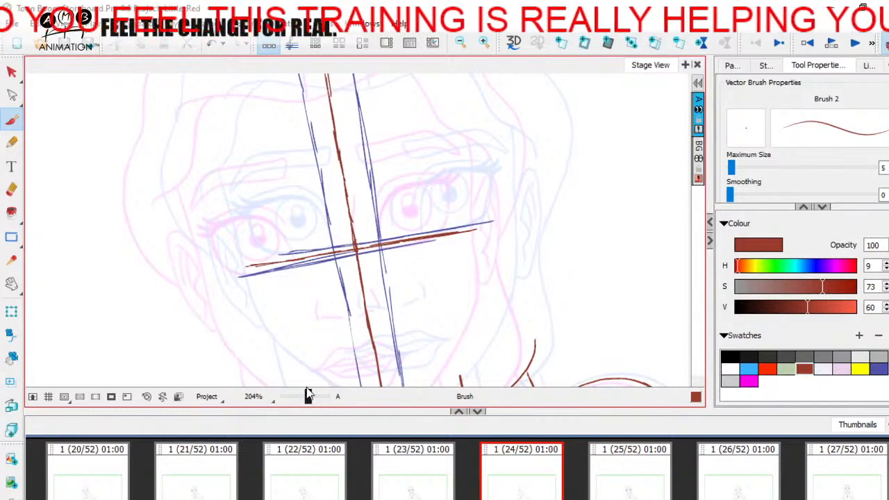
key("space")
left_click_drag(308, 320, 340, 315)
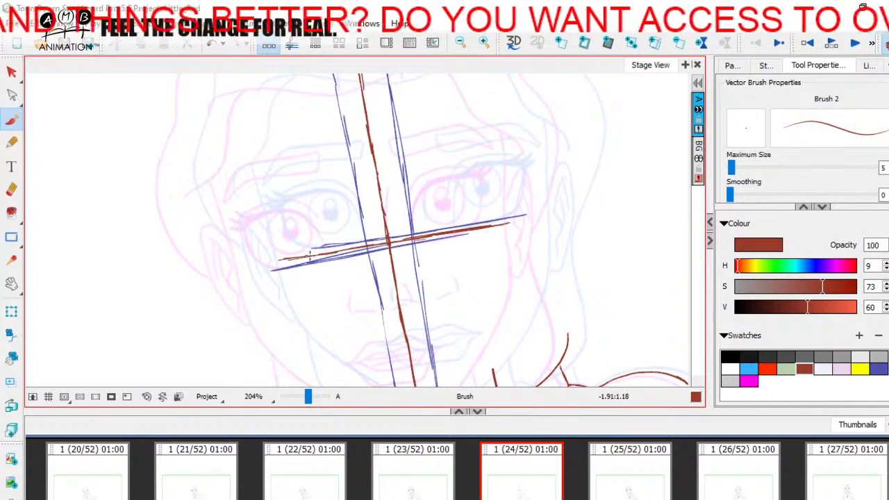
mouse_move(293, 258)
left_mouse_down()
mouse_move(270, 213)
mouse_move(308, 202)
mouse_move(289, 204)
mouse_move(344, 230)
mouse_move(337, 215)
mouse_move(347, 246)
left_mouse_up()
mouse_move(326, 204)
left_mouse_down()
mouse_move(346, 236)
mouse_move(289, 205)
mouse_move(270, 225)
mouse_move(289, 246)
mouse_move(327, 255)
left_mouse_up()
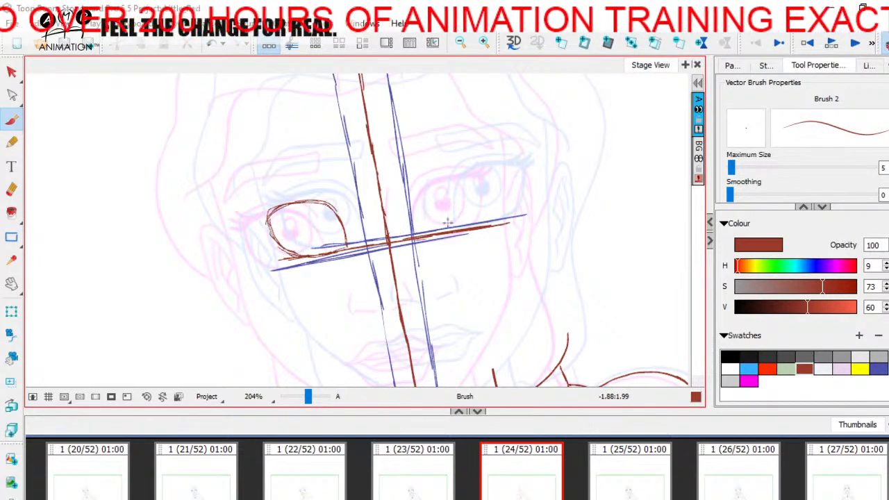
mouse_move(436, 229)
left_mouse_down()
mouse_move(433, 192)
mouse_move(459, 173)
mouse_move(499, 170)
mouse_move(496, 204)
left_mouse_up()
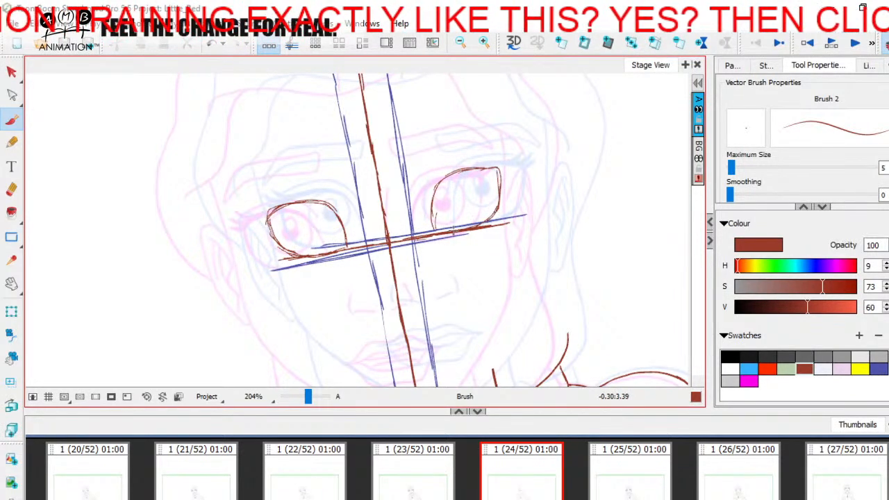
left_click_drag(257, 155, 269, 165)
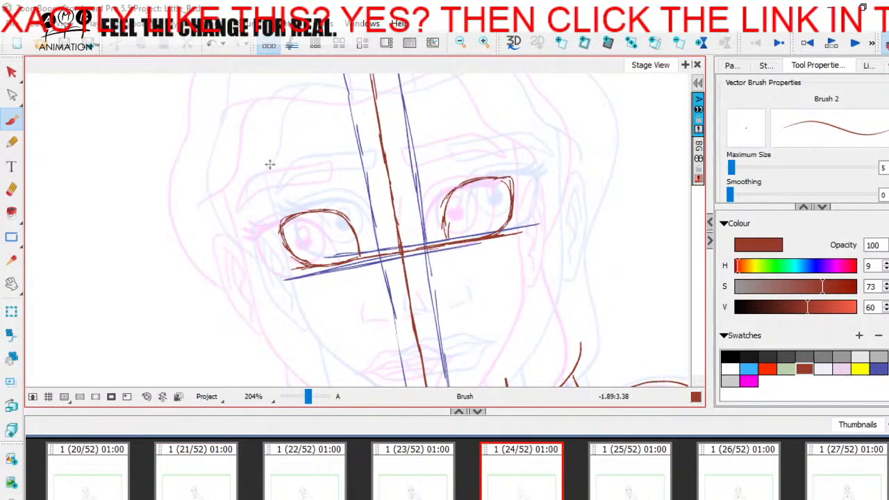
mouse_move(383, 300)
left_mouse_down()
mouse_move(348, 222)
mouse_move(381, 237)
mouse_move(400, 218)
mouse_move(405, 308)
mouse_move(433, 282)
mouse_move(462, 300)
mouse_move(441, 232)
left_mouse_up()
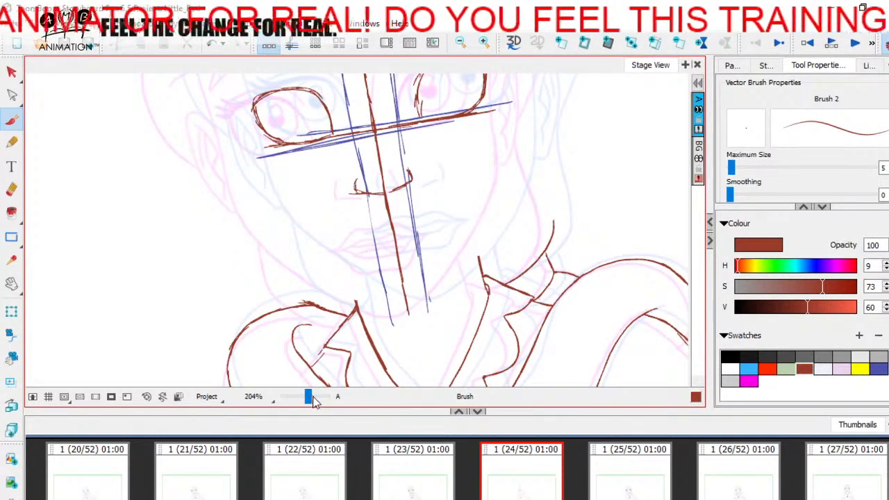
With the blue-violet swatch, draw a slanted mouth guide line through the corners of the lips of each onion-skin pose
left_click_drag(309, 397, 311, 397)
left_click_drag(423, 317, 407, 321)
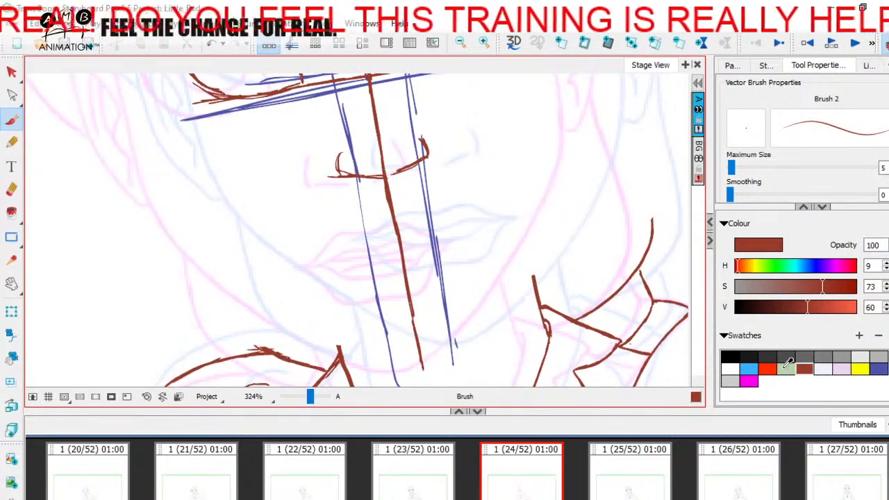
left_click(879, 367)
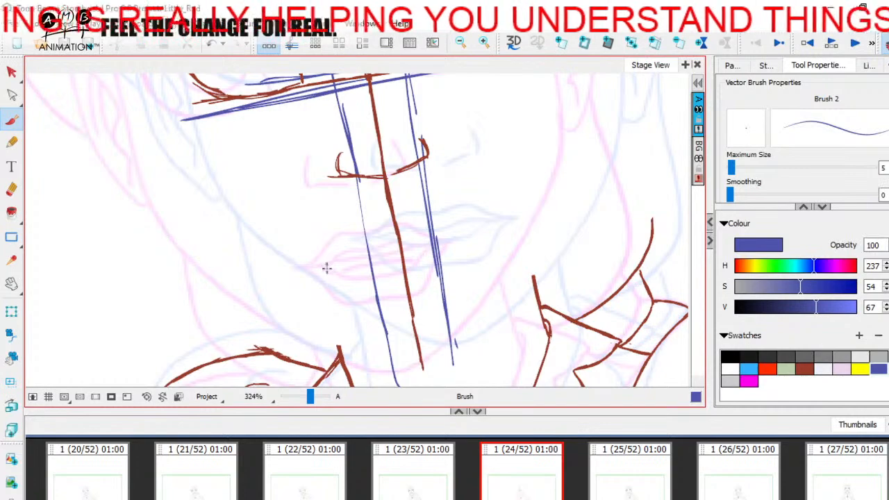
left_click_drag(297, 271, 445, 244)
left_click_drag(356, 238, 513, 219)
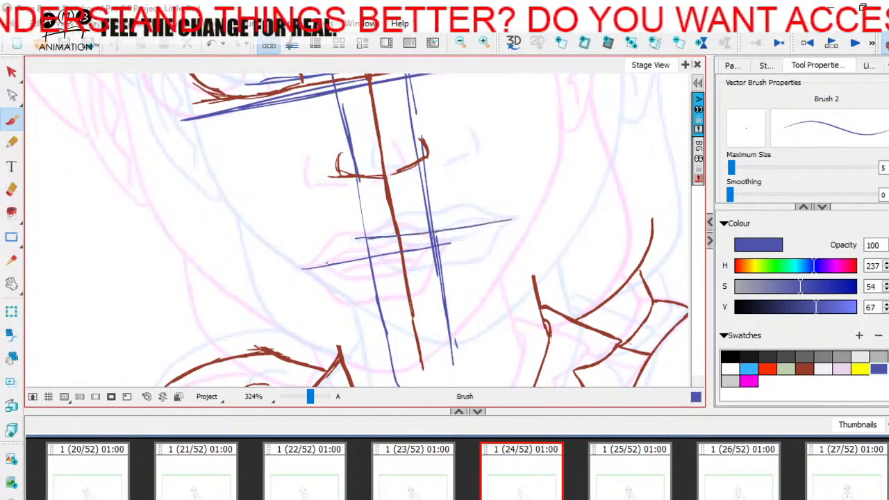
Compare the mouths on panels 23 and 25, and sketch each pose's inner lip shape in blue-violet on panel 24
left_click(430, 480)
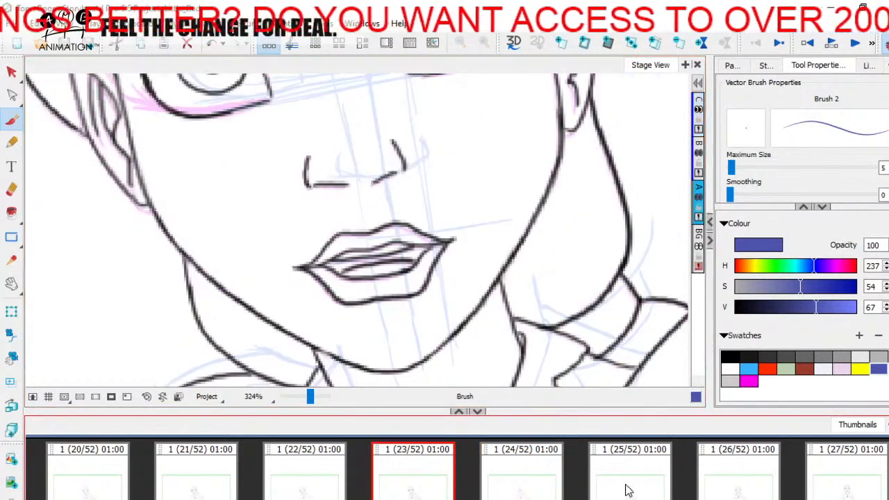
left_click(608, 489)
left_click(421, 486)
left_click(627, 470)
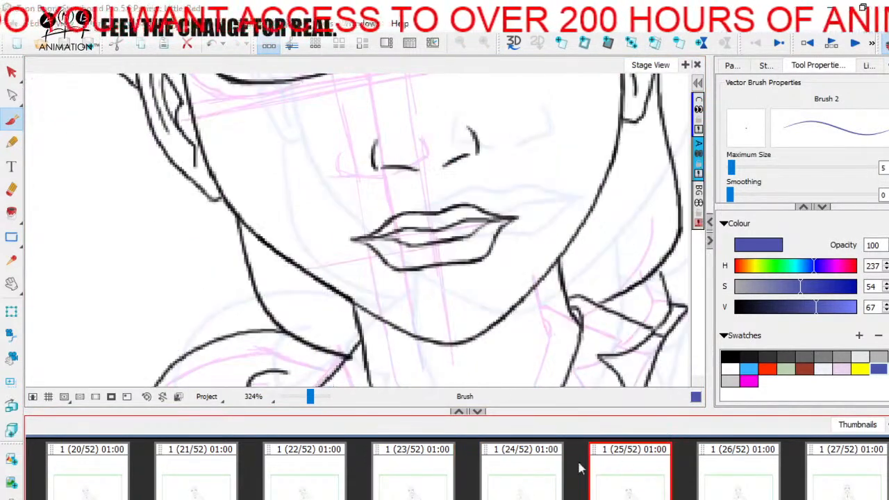
left_click(400, 477)
left_click(531, 482)
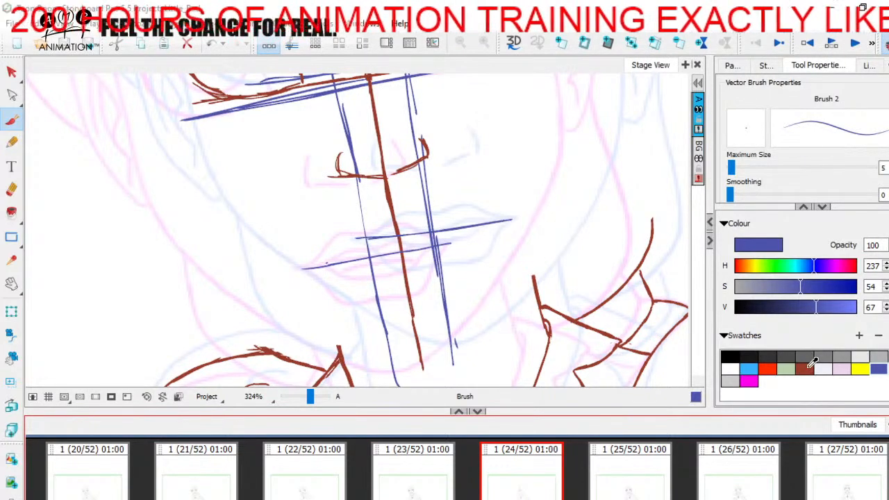
left_click_drag(327, 264, 405, 242)
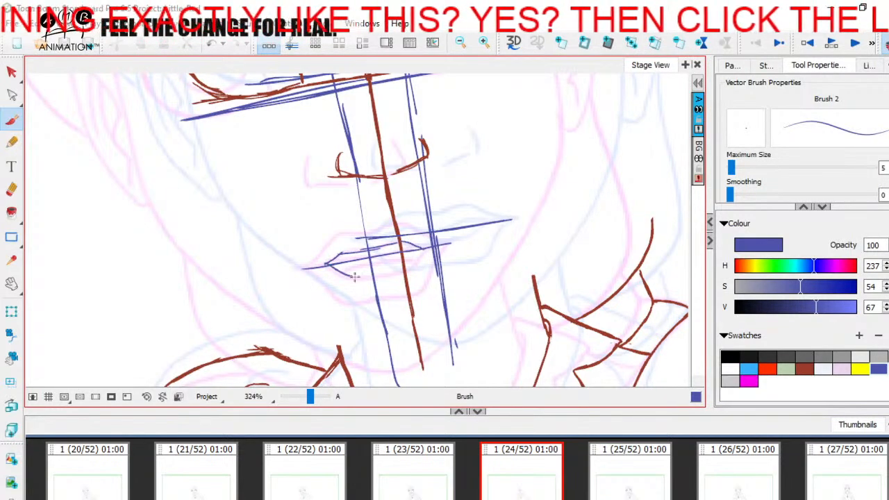
left_click_drag(341, 276, 411, 271)
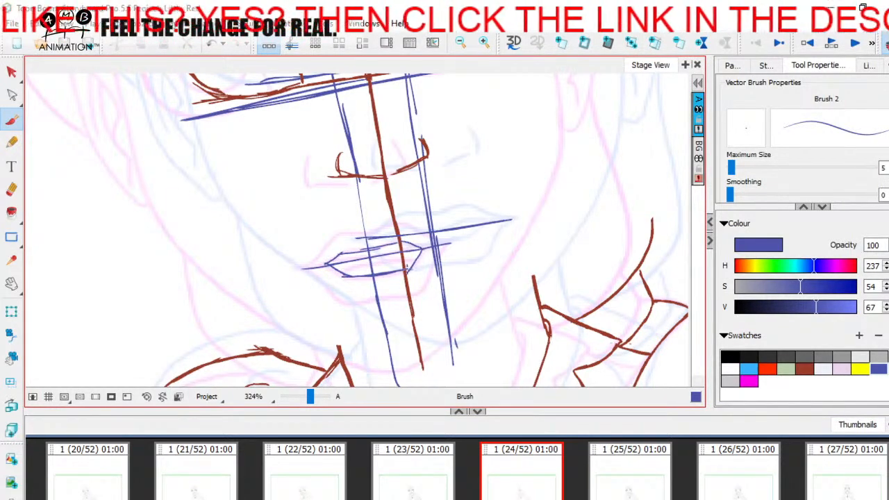
mouse_move(397, 236)
left_mouse_down()
mouse_move(430, 227)
mouse_move(464, 234)
mouse_move(450, 238)
left_mouse_up()
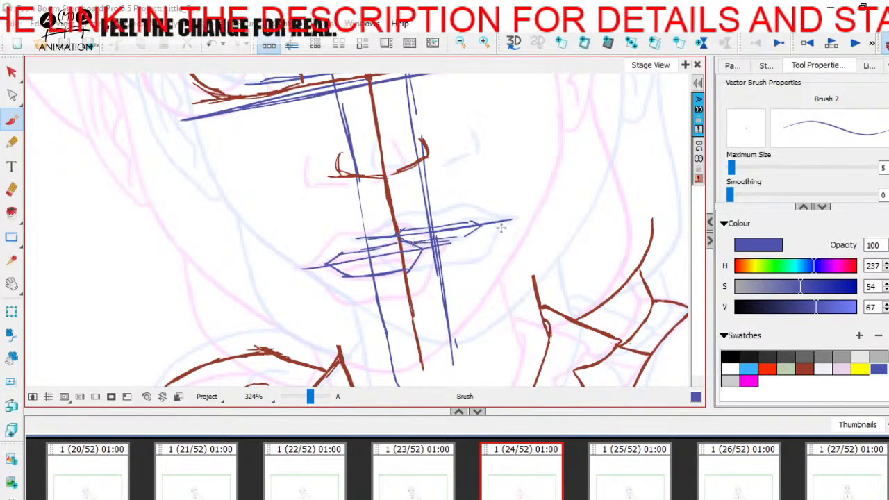
Hide the onion skin and draw the dark red in-between mouth line and inner lip shape midway between the blue-violet ones
left_click(888, 50)
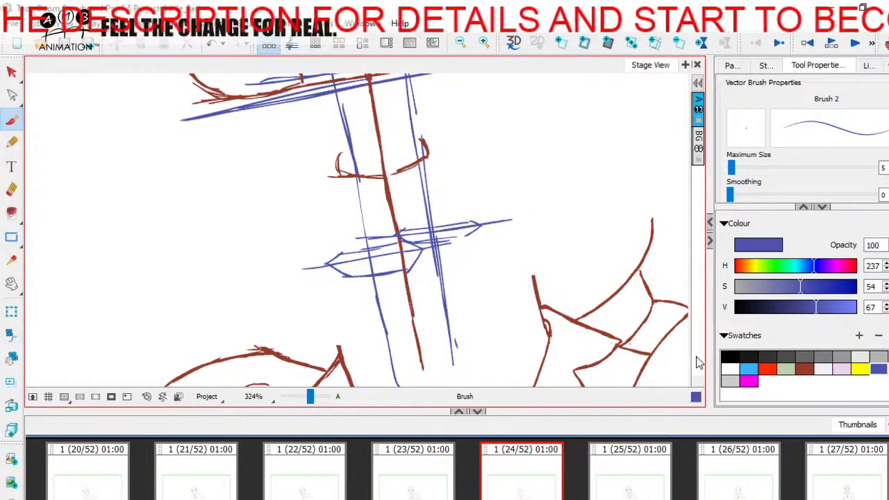
left_click(806, 366)
left_click_drag(320, 256, 474, 236)
left_click_drag(314, 256, 353, 250)
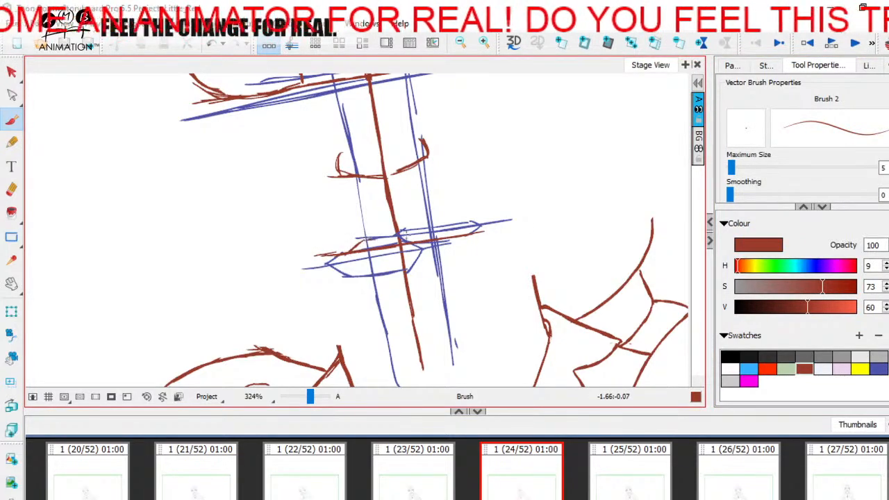
left_click_drag(428, 234, 445, 237)
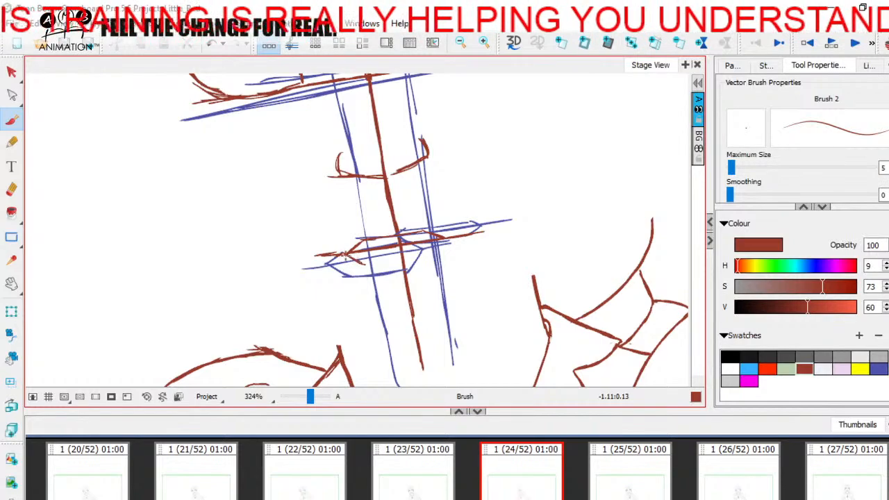
mouse_move(359, 264)
left_mouse_down()
mouse_move(433, 254)
mouse_move(443, 240)
left_mouse_up()
Flip repeatedly between panels 21, 22 and 23 to examine how the face and mouth change through the blink
left_click(413, 477)
left_click(308, 478)
left_click(399, 472)
left_click(308, 473)
scroll(356, 234, "down", 2)
left_click_drag(384, 187, 388, 297)
left_click(396, 489)
left_click(306, 483)
left_click(196, 477)
left_click(306, 476)
left_click(430, 470)
left_click(305, 476)
left_click(200, 476)
left_click(306, 477)
left_click(421, 478)
left_click(306, 478)
left_click(414, 476)
left_click(305, 477)
left_click(410, 477)
left_click(305, 479)
left_click(206, 483)
left_click(306, 481)
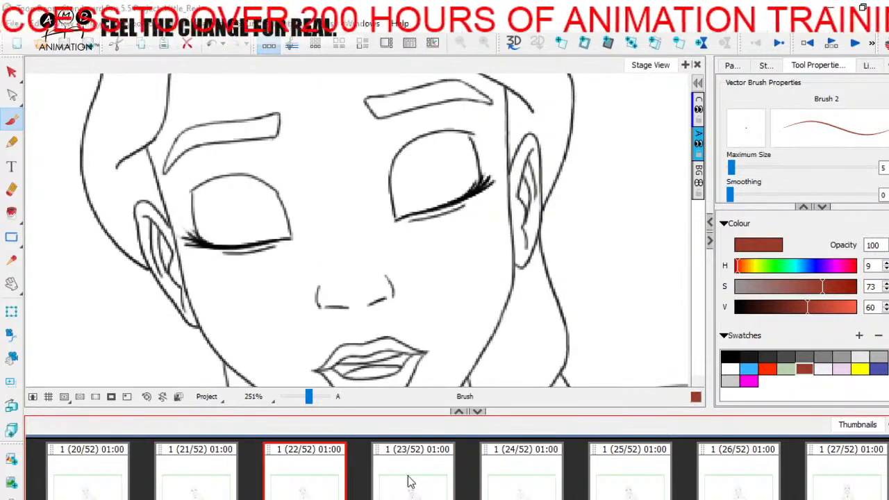
Turn the onion skin back on, recheck the face across panels 21 to 23, and return to panel 24
left_click(885, 44)
left_click_drag(383, 383, 358, 321)
left_click_drag(309, 397, 311, 397)
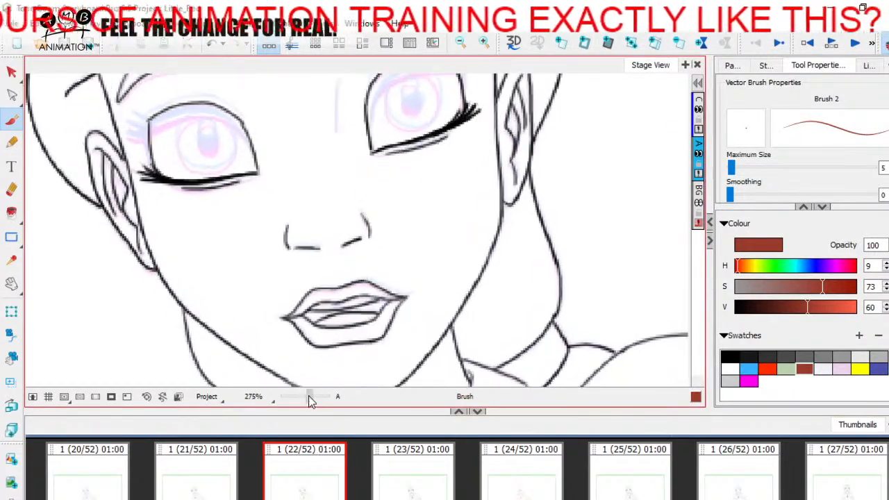
left_click(303, 478)
left_click(197, 478)
left_click(304, 477)
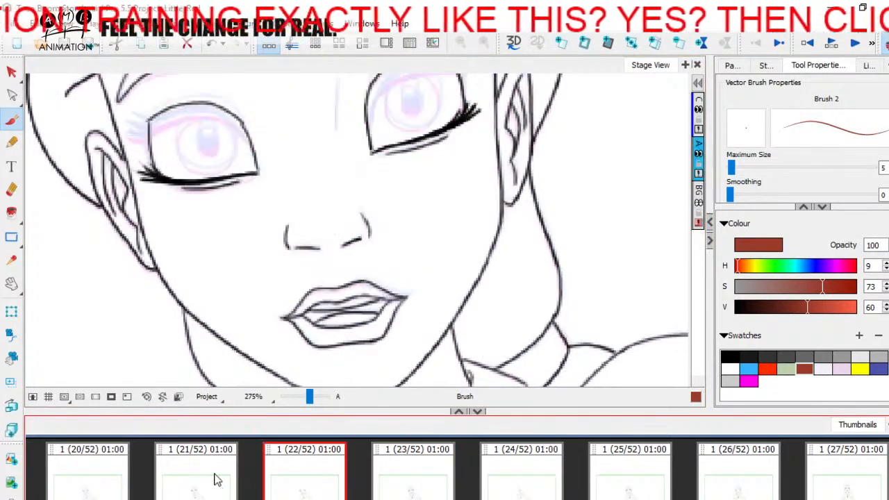
left_click(201, 473)
left_click(417, 479)
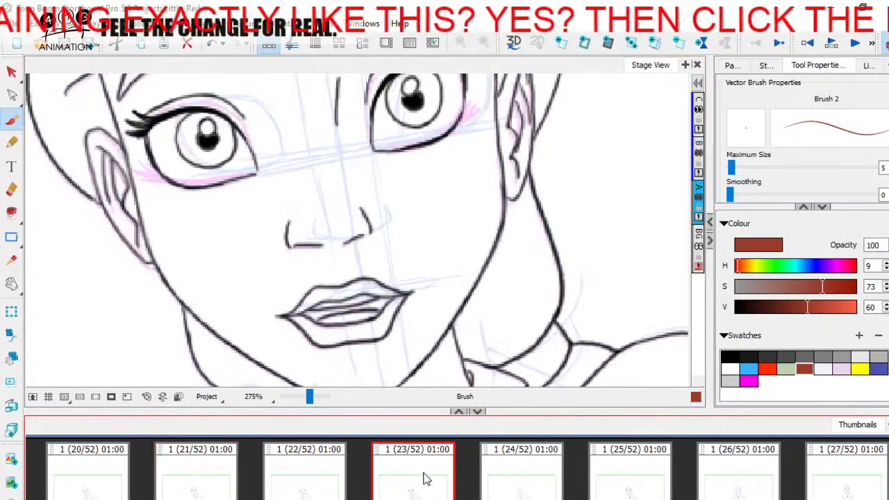
left_click(531, 492)
Compare panel 24's rough head construction with the head poses on panels 23, 25, 26 and 27
left_click_drag(310, 398, 307, 399)
left_click(729, 480)
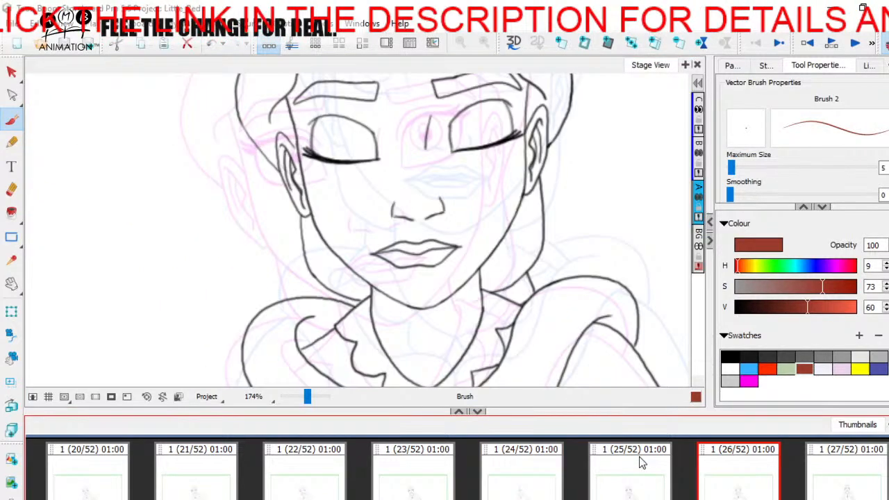
left_click(534, 479)
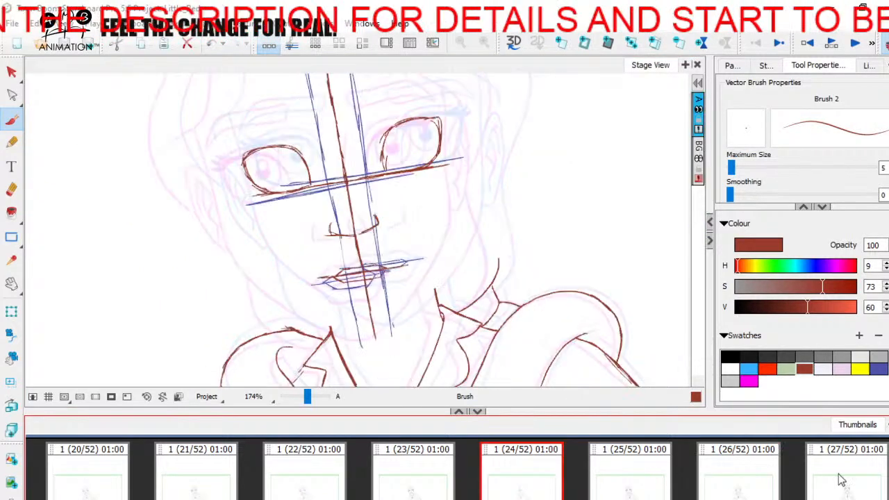
left_click(841, 481)
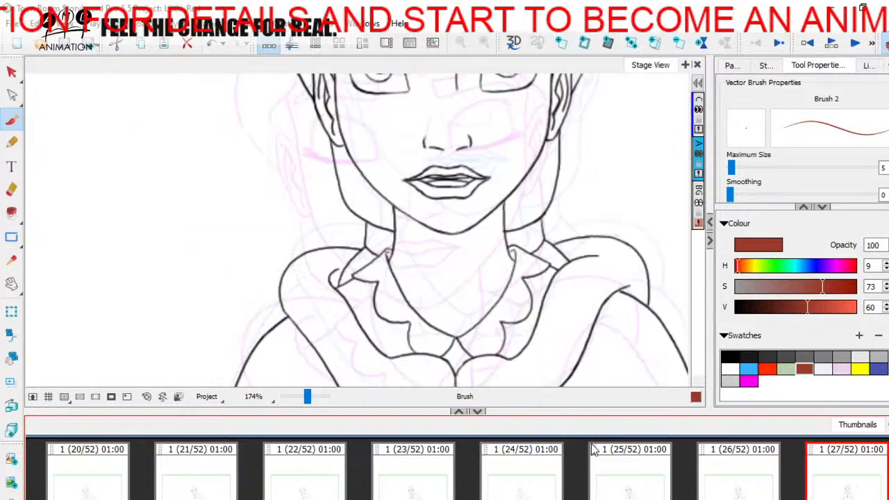
left_click(596, 455)
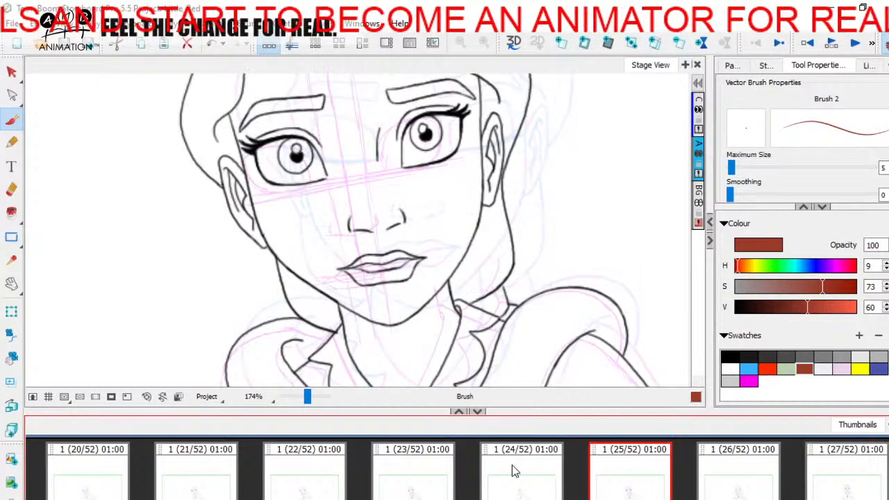
left_click(453, 464)
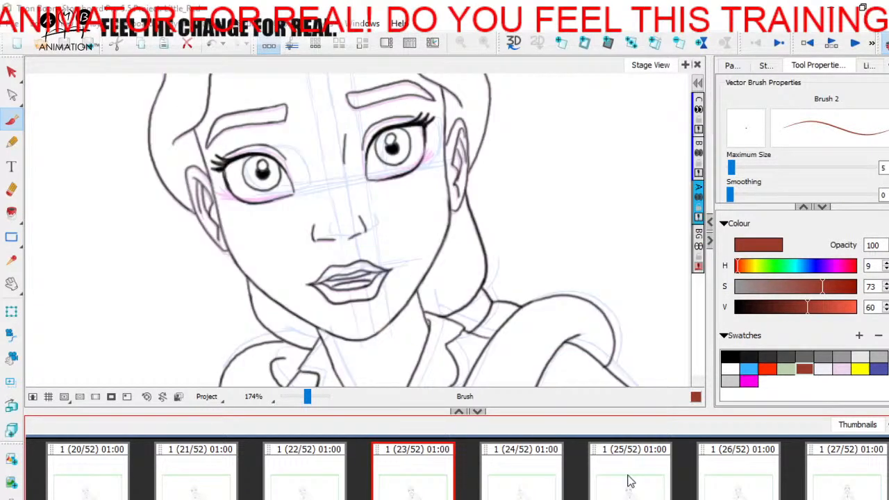
left_click(558, 460)
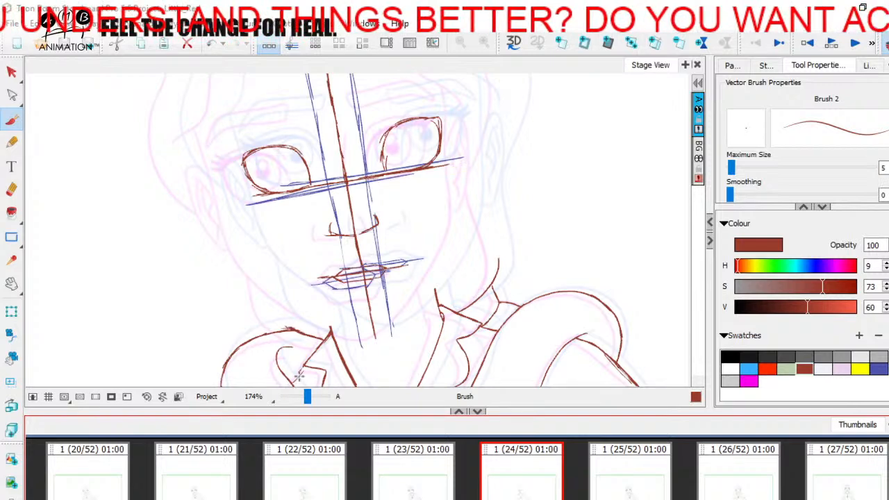
Draw the dark red outer contours of the upper and lower lips around the in-between mouth on panel 24
scroll(337, 277, "up", 4)
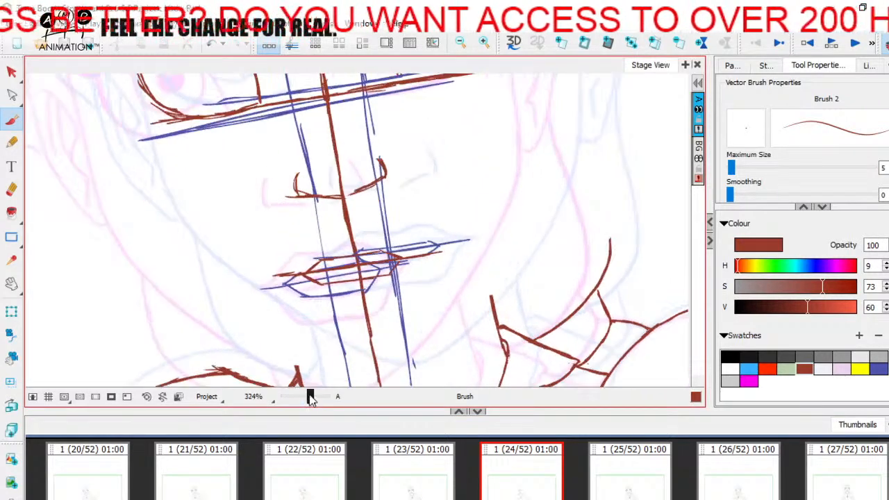
left_click_drag(308, 273, 379, 254)
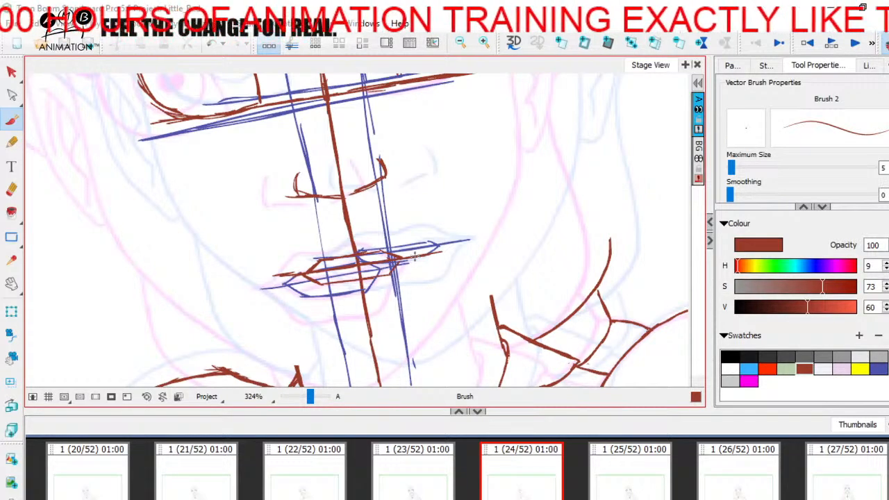
mouse_move(309, 256)
left_mouse_down()
mouse_move(382, 238)
mouse_move(334, 246)
mouse_move(394, 245)
mouse_move(412, 256)
mouse_move(386, 244)
mouse_move(418, 261)
mouse_move(390, 287)
left_mouse_up()
mouse_move(290, 277)
left_mouse_down()
mouse_move(329, 301)
mouse_move(320, 300)
mouse_move(390, 293)
left_mouse_up()
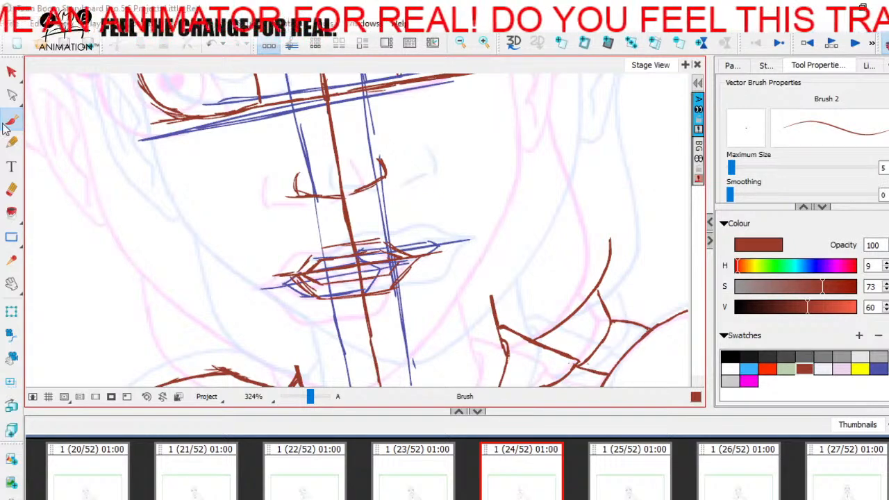
Examine the rough eyes, nose and lips on panel 24 against the onion-skinned faces of the neighbouring panels
left_click_drag(310, 397, 305, 396)
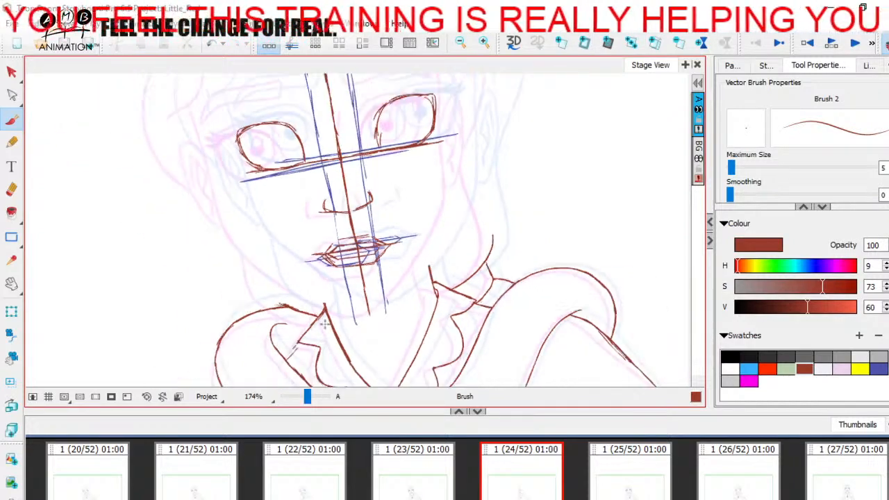
key("space")
left_click_drag(330, 291, 329, 338)
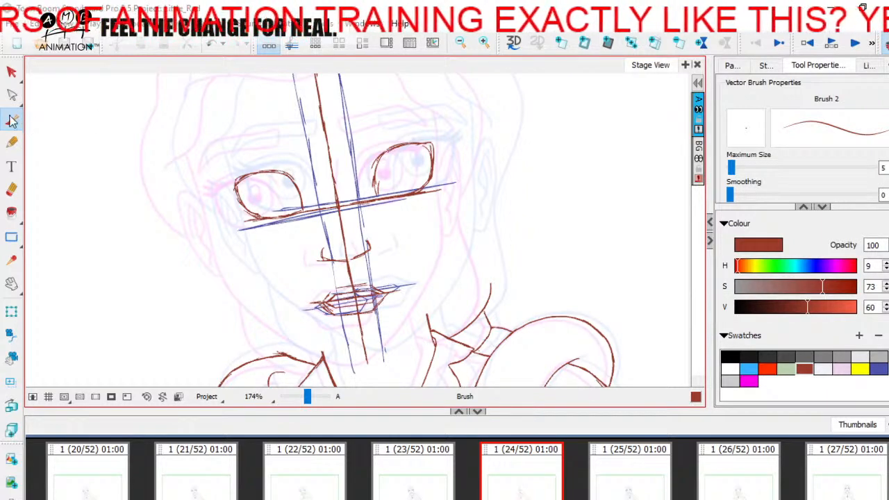
left_click_drag(307, 396, 310, 398)
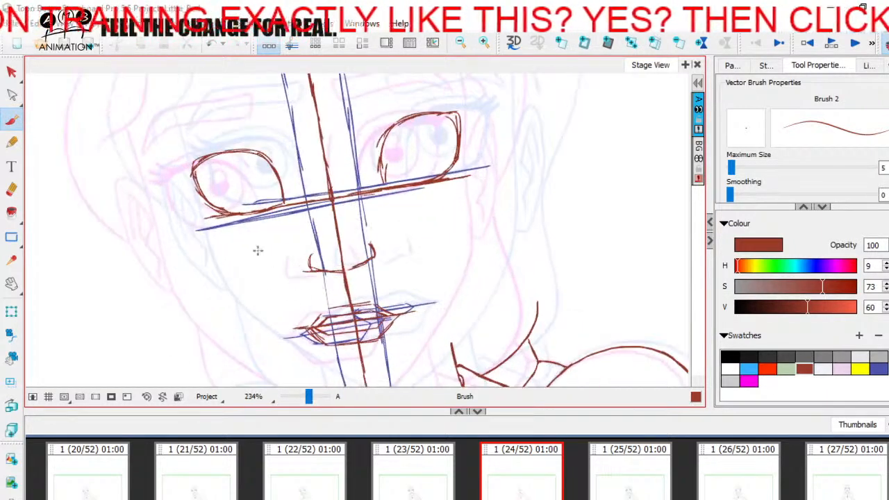
scroll(272, 173, "up", 3)
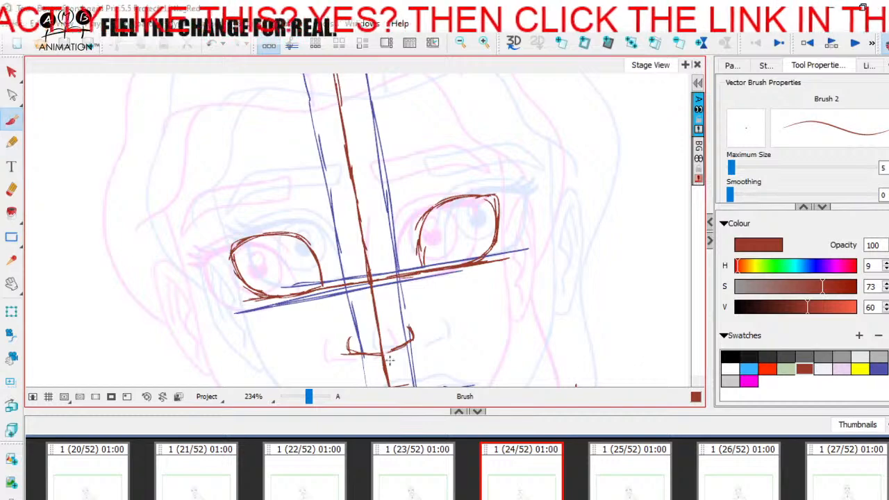
left_click(803, 368)
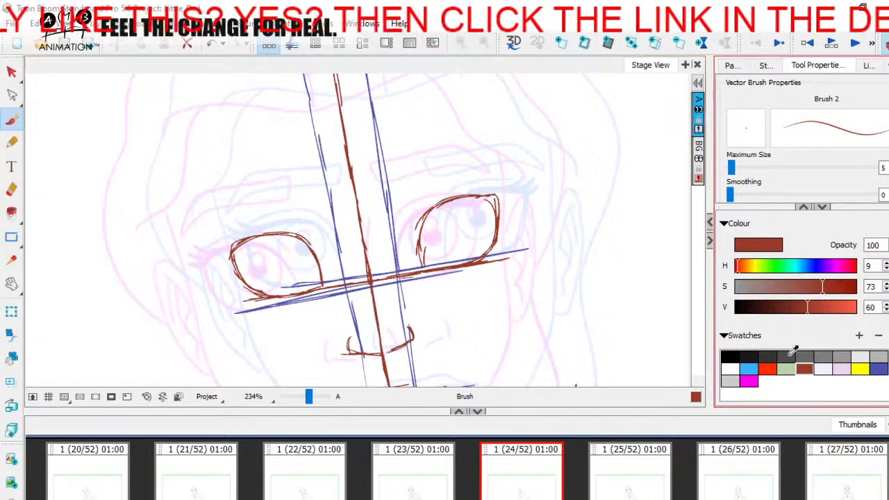
scroll(487, 234, "down", 4)
left_click_drag(309, 396, 310, 397)
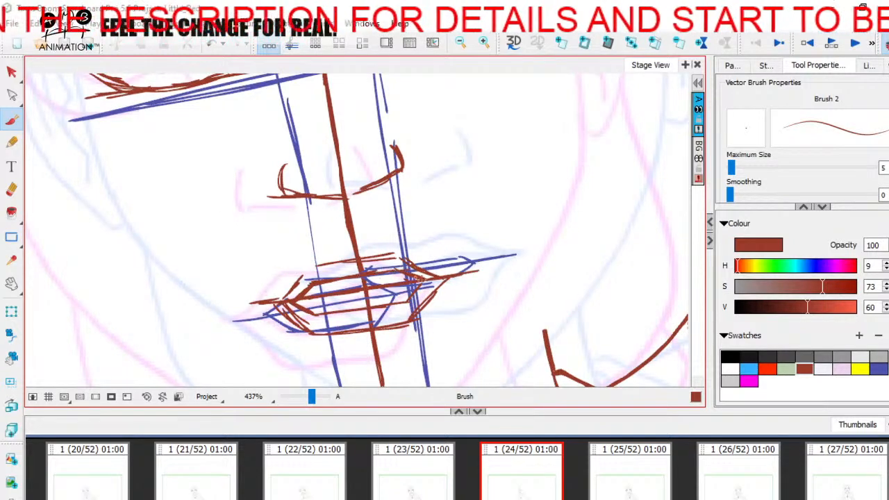
Turn the onion skin off and flip between panels 23, 24 and 25 to compare the in-between head
left_click(885, 44)
left_click_drag(348, 306, 364, 277)
mouse_move(327, 255)
left_mouse_down()
mouse_move(414, 240)
mouse_move(414, 271)
mouse_move(312, 270)
mouse_move(335, 284)
mouse_move(375, 275)
left_mouse_up()
left_click_drag(299, 269, 324, 239)
left_click_drag(325, 240, 415, 227)
left_click_drag(486, 287, 508, 349)
key("1")
key("1")
key("1")
left_click(441, 487)
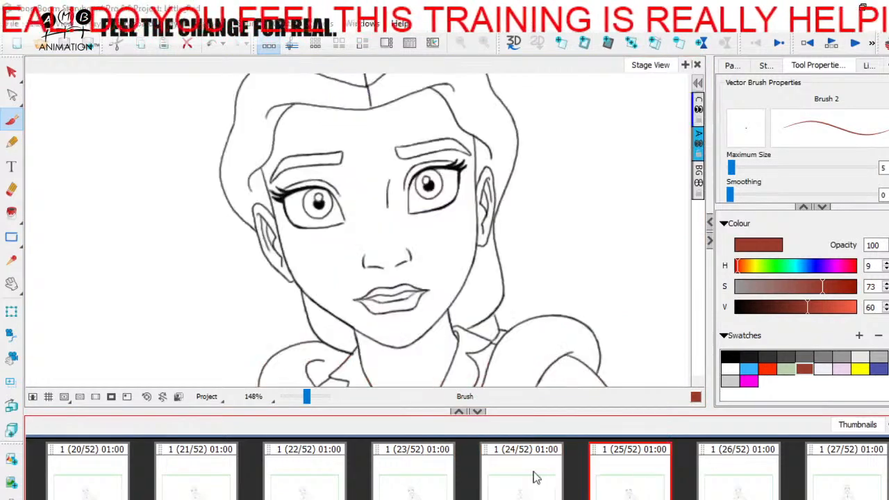
left_click(509, 483)
left_click(606, 476)
left_click(435, 475)
left_click(526, 472)
left_click(631, 466)
left_click(528, 468)
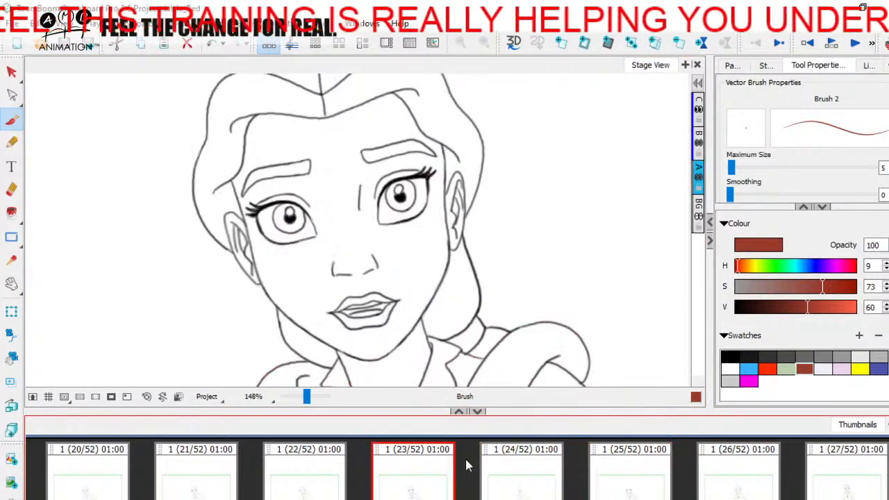
Turn the onion skin back on and draw blue guide lines along the lower edges of both neighbouring panels' eyebrows on panel 24
left_click(884, 44)
mouse_move(401, 307)
left_mouse_down()
mouse_move(425, 286)
mouse_move(433, 300)
left_mouse_up()
left_click_drag(306, 396, 308, 396)
left_click_drag(317, 191, 349, 304)
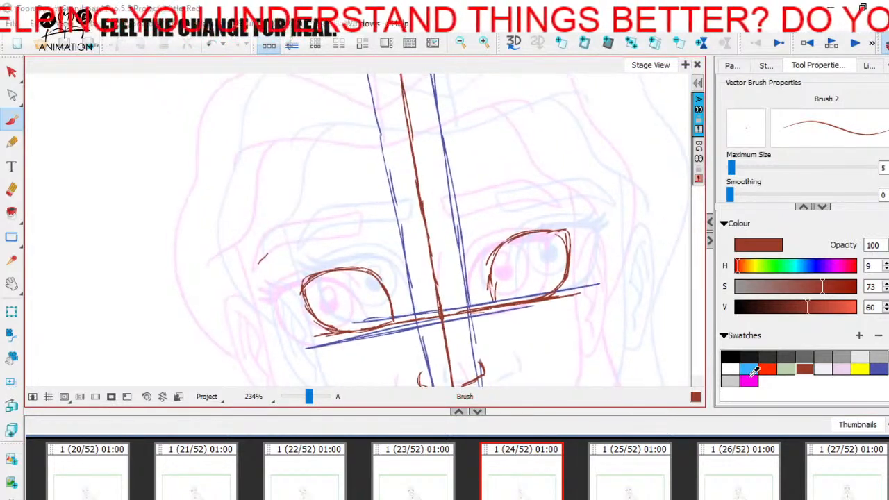
left_click(880, 367)
mouse_move(257, 269)
left_mouse_down()
mouse_move(277, 246)
mouse_move(394, 226)
left_mouse_up()
left_click_drag(342, 236, 469, 217)
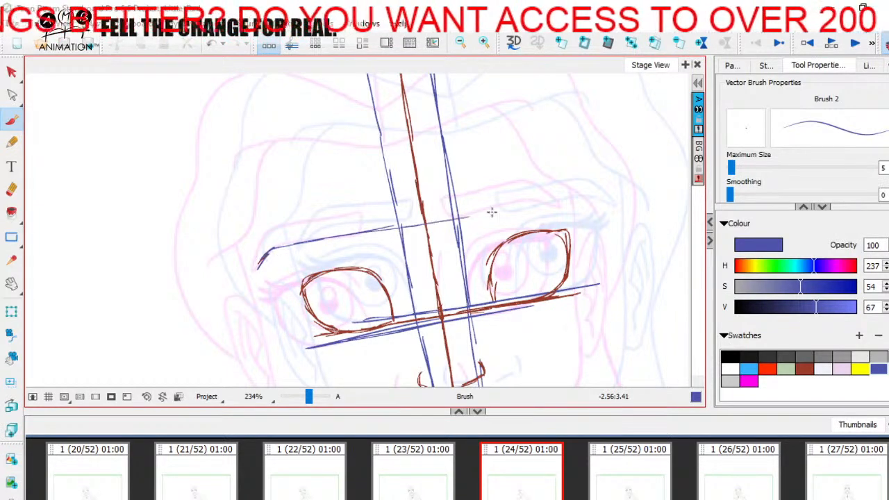
left_click_drag(403, 226, 549, 202)
mouse_move(297, 246)
left_mouse_down()
mouse_move(401, 215)
mouse_move(584, 199)
mouse_move(612, 206)
mouse_move(569, 178)
left_mouse_up()
Draw a dark red in-between brow line midway between the two blue brow guides
key("space")
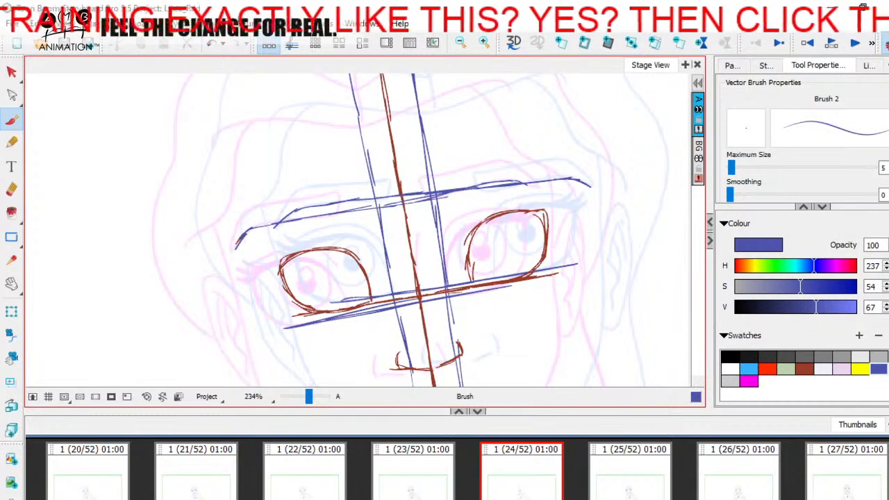
left_click(803, 368)
mouse_move(254, 239)
left_mouse_down()
mouse_move(280, 218)
mouse_move(354, 203)
mouse_move(569, 187)
left_mouse_up()
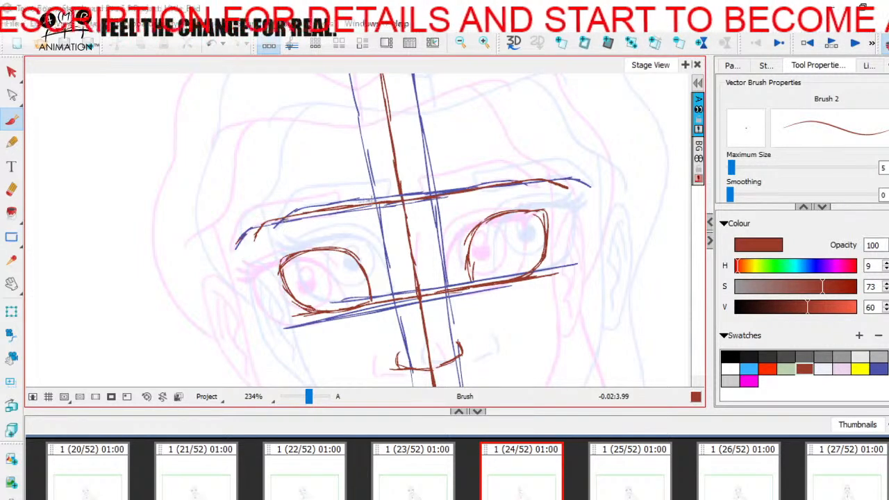
Turn the onion skin off and flip between panels 23, 24 and 25 to check the brow line's placement
left_click(885, 44)
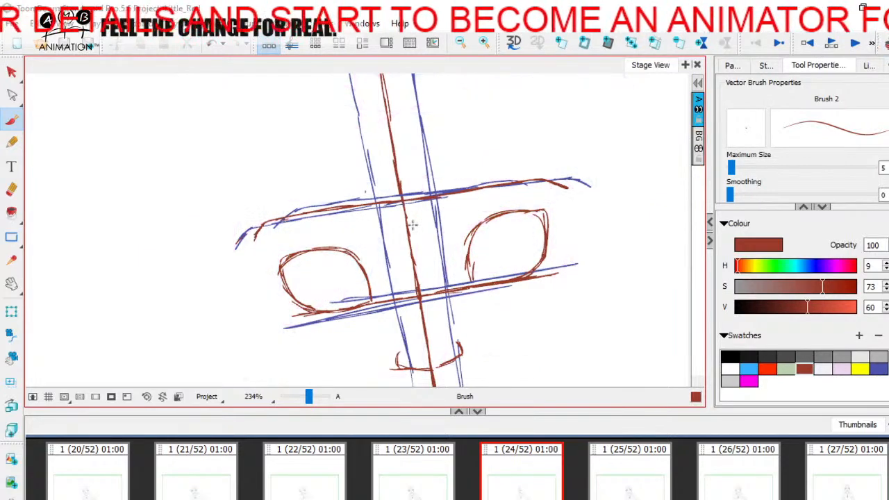
left_click_drag(516, 267, 504, 196)
mouse_move(510, 276)
left_mouse_down()
mouse_move(496, 250)
mouse_move(513, 217)
mouse_move(490, 379)
left_mouse_up()
left_click_drag(308, 395, 304, 394)
left_click_drag(427, 297, 440, 268)
left_click(437, 477)
left_click(531, 476)
left_click(426, 471)
left_click(534, 488)
left_click(620, 485)
left_click(432, 479)
left_click(533, 469)
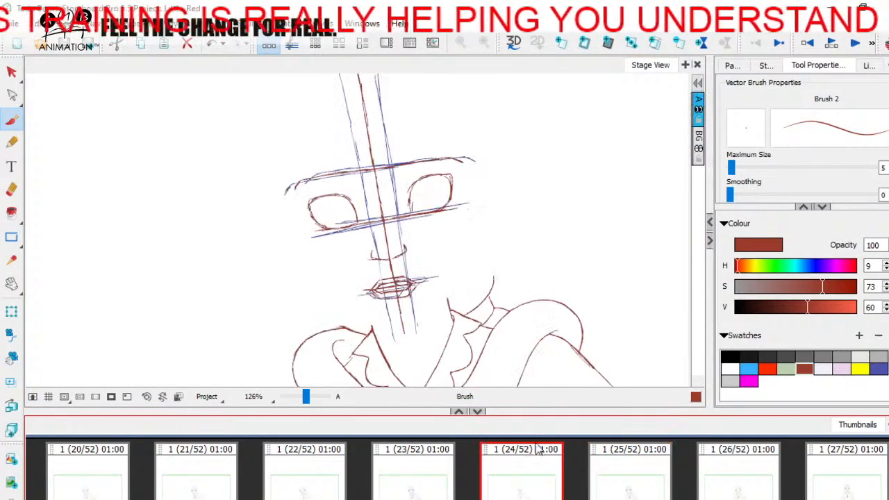
Select all the blue guide lines on panel 24 and delete them, keeping the dark red construction
left_click_drag(337, 238, 358, 264)
left_click(11, 72)
left_click(393, 215)
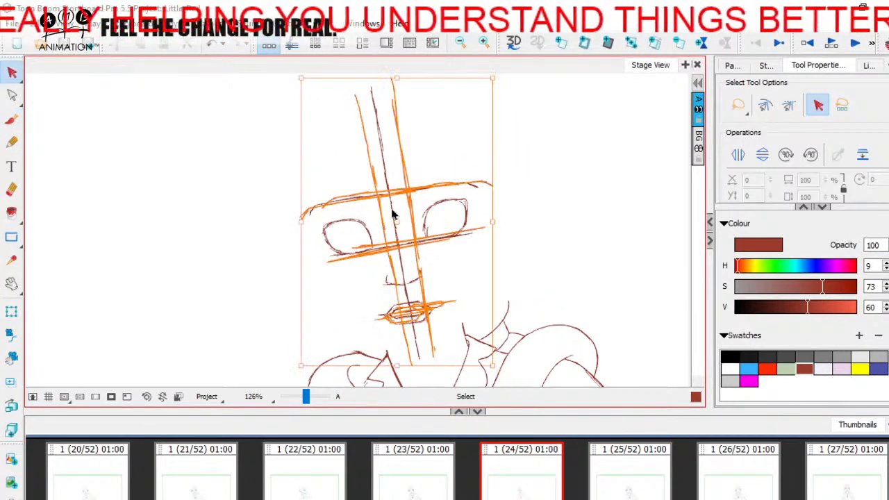
key("Delete")
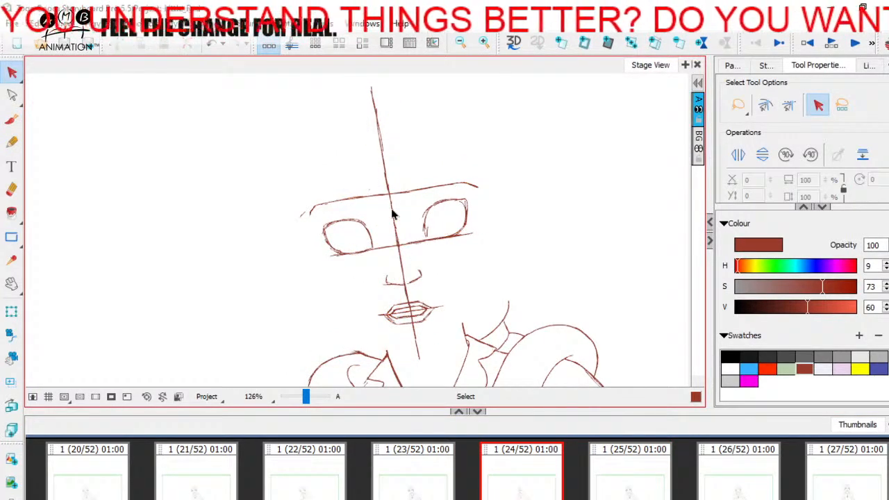
Flip repeatedly through panels 22 to 25 to examine how the dark red in-between features move
left_click(415, 490)
left_click(523, 482)
left_click(610, 478)
left_click(434, 475)
left_click(524, 476)
left_click(615, 476)
left_click(432, 477)
left_click(527, 477)
left_click(387, 480)
left_click(545, 483)
left_click(618, 475)
left_click(526, 478)
left_click(388, 480)
left_click(526, 478)
left_click(623, 470)
left_click(522, 475)
left_click(387, 480)
left_click(313, 479)
left_click(426, 477)
left_click(524, 477)
left_click(629, 473)
left_click(525, 471)
left_click(405, 466)
left_click(524, 468)
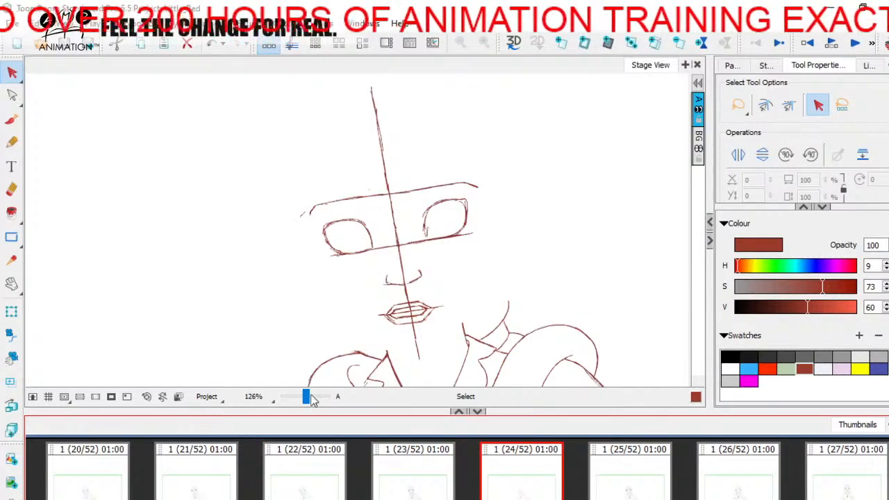
Turn the onion skin back on and brush dark red outlines for both eyebrows above the brow line on panel 24
left_click_drag(306, 396, 307, 397)
left_click(886, 43)
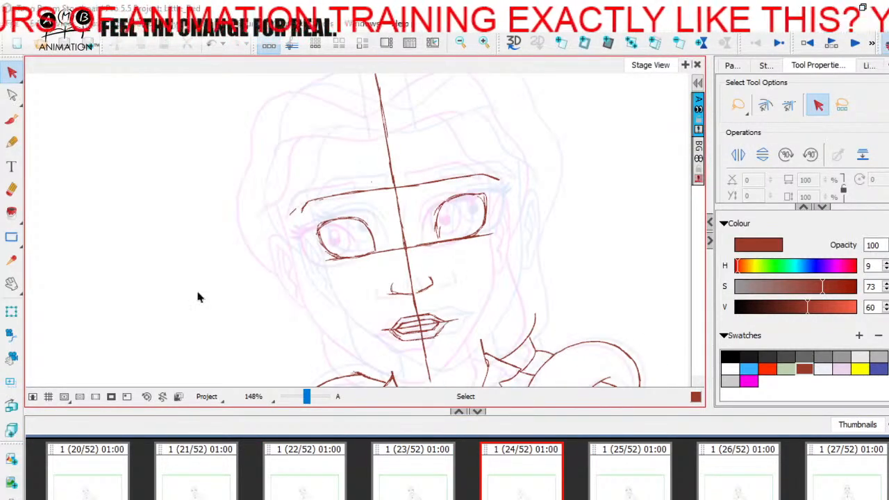
left_click_drag(306, 397, 309, 395)
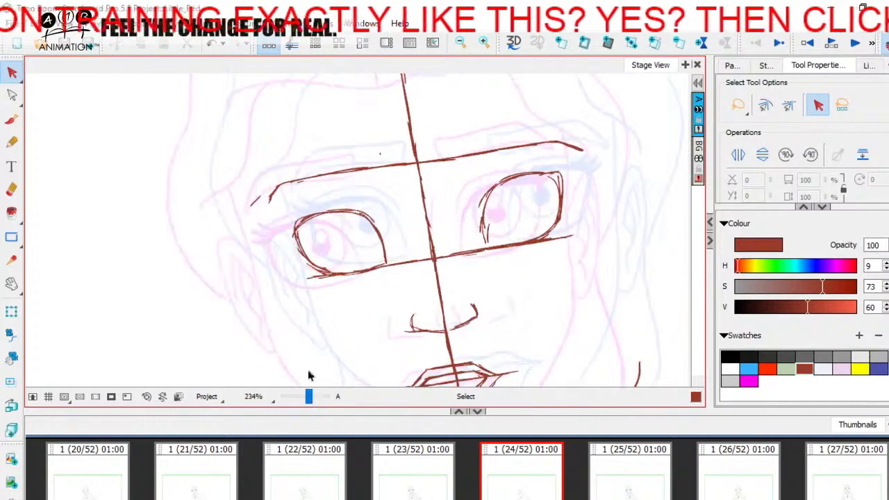
left_click_drag(276, 160, 280, 197)
left_click(12, 121)
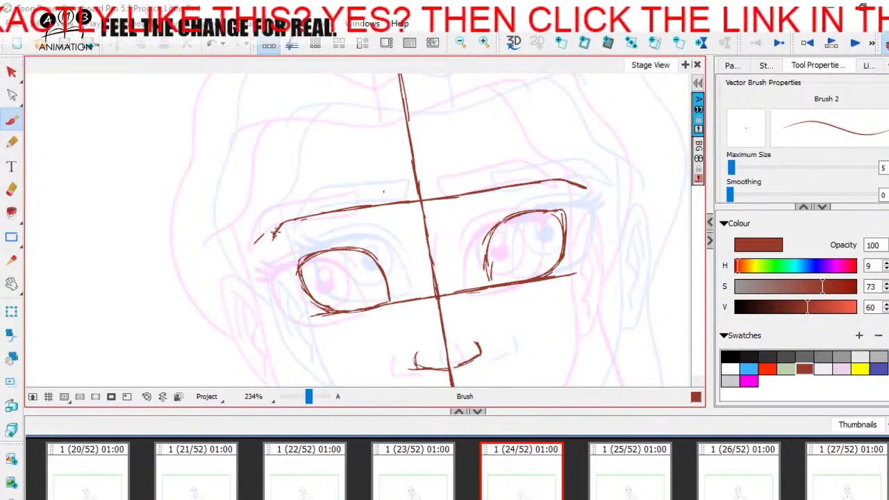
mouse_move(272, 239)
left_mouse_down()
mouse_move(284, 214)
mouse_move(383, 184)
mouse_move(382, 207)
mouse_move(366, 212)
left_mouse_up()
mouse_move(465, 174)
left_mouse_down()
mouse_move(544, 165)
mouse_move(567, 179)
left_mouse_up()
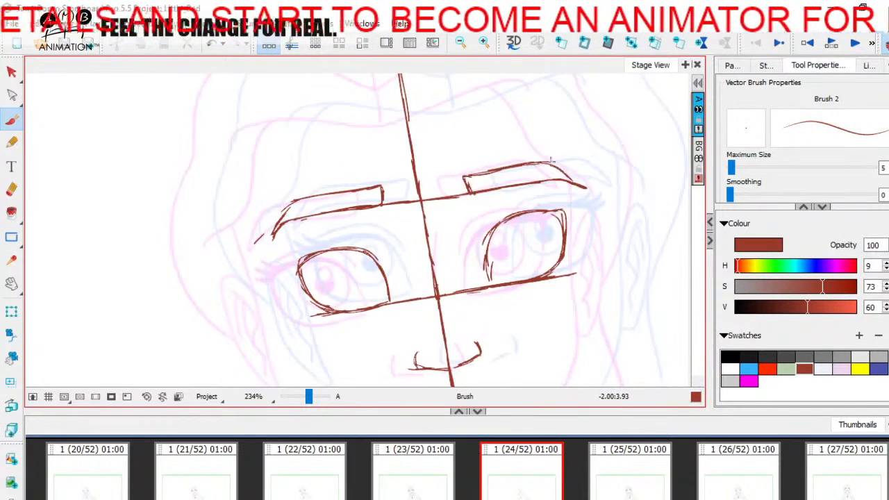
mouse_move(552, 161)
left_mouse_down()
mouse_move(585, 187)
mouse_move(553, 178)
mouse_move(478, 186)
mouse_move(478, 196)
mouse_move(554, 179)
left_mouse_up()
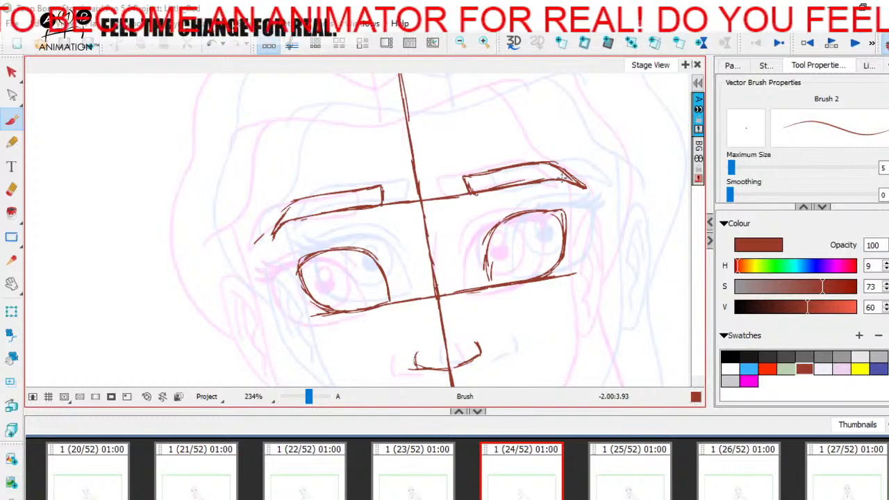
left_click_drag(467, 177, 493, 171)
Draw the upper lid, eyelid crease and outer lashes of the left-hand eye on panel 24, using panel 25 as reference
key("space")
left_click_drag(436, 254, 428, 204)
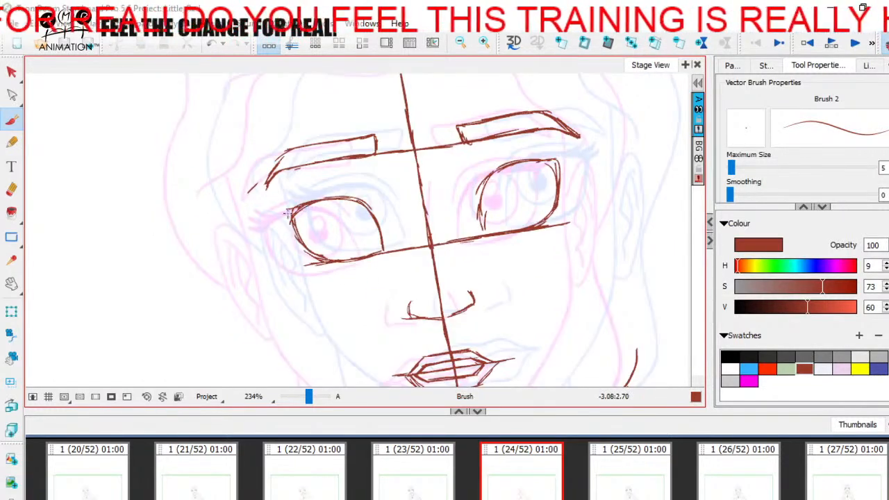
mouse_move(287, 213)
left_mouse_down()
mouse_move(364, 207)
mouse_move(384, 236)
mouse_move(355, 198)
left_mouse_up()
left_click(642, 468)
key("Left")
key("Right")
key("Left")
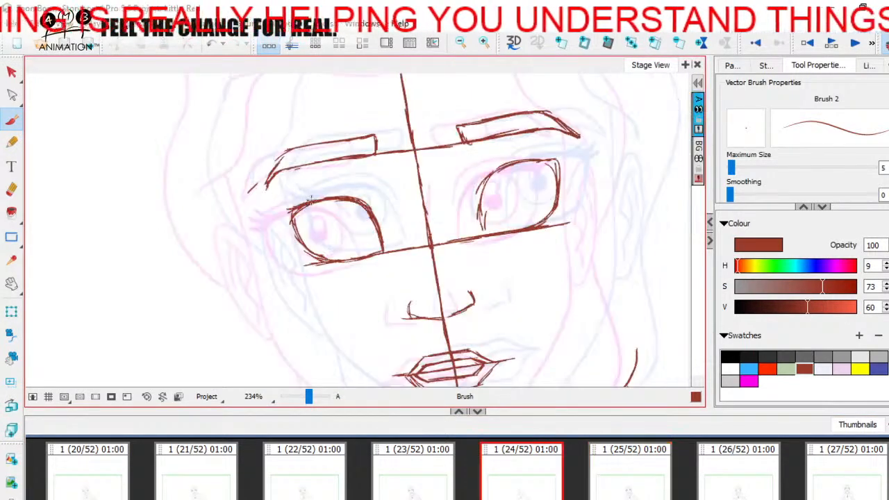
left_click_drag(314, 200, 285, 200)
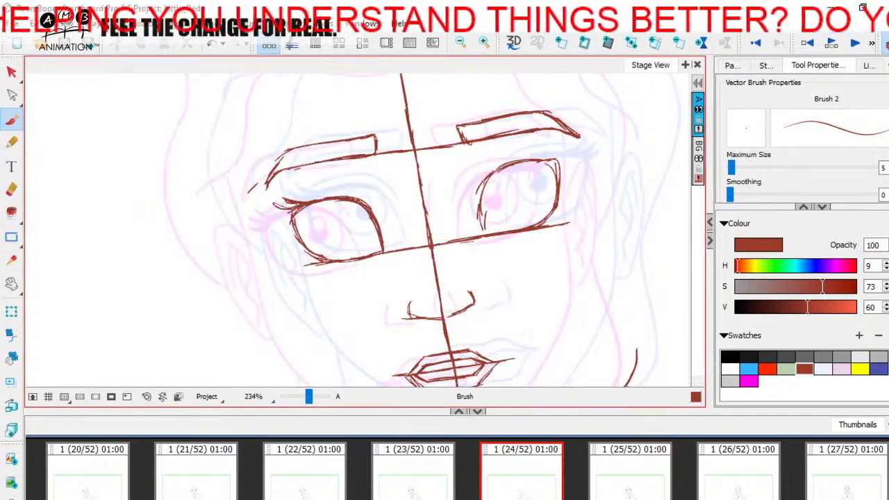
key("Right")
mouse_move(269, 215)
left_mouse_down()
mouse_move(368, 194)
mouse_move(382, 209)
left_mouse_up()
key("Left")
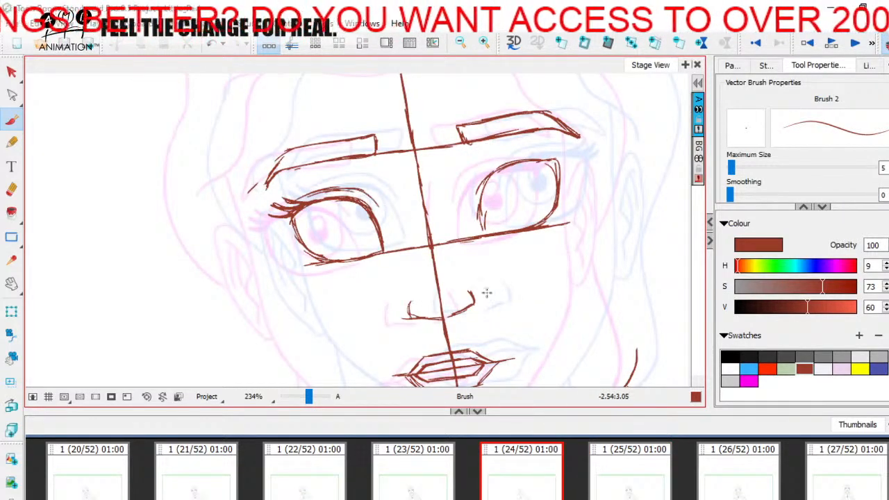
Flip between panels 23, 24 and 25 to check the left-hand eye's lid and lashes
left_click(420, 491)
left_click(520, 483)
left_click(602, 484)
left_click(524, 485)
left_click(419, 483)
left_click(622, 473)
left_click(532, 492)
left_click(608, 479)
left_click(521, 495)
key("Right")
key("Left")
Reinforce the outer and inner edges of the left-hand eye outline while comparing it with the neighbouring panels
left_click_drag(297, 225, 308, 252)
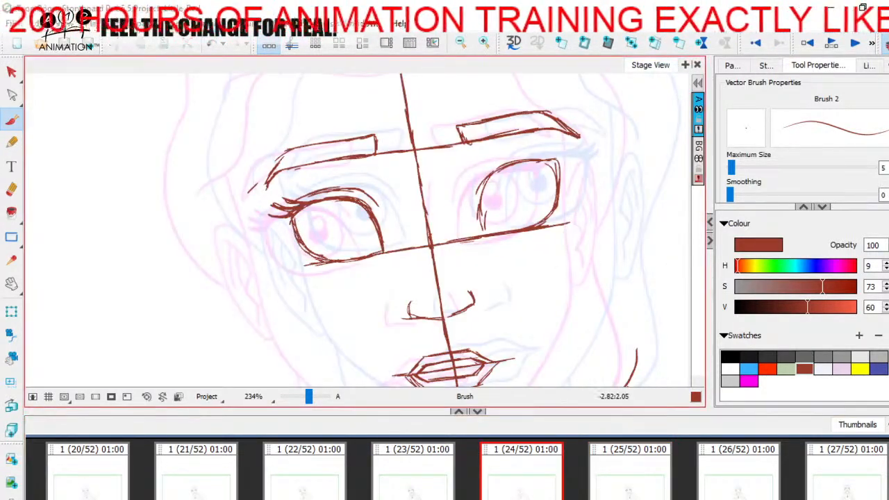
key("Right")
key("Left")
key("Right")
key("Left")
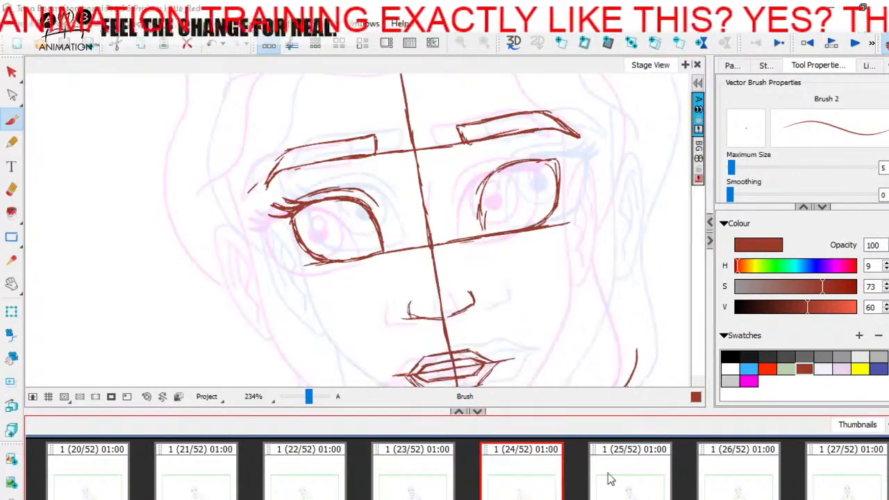
key("Right")
key("Left")
key("Left")
key("Right")
left_click_drag(378, 221, 385, 251)
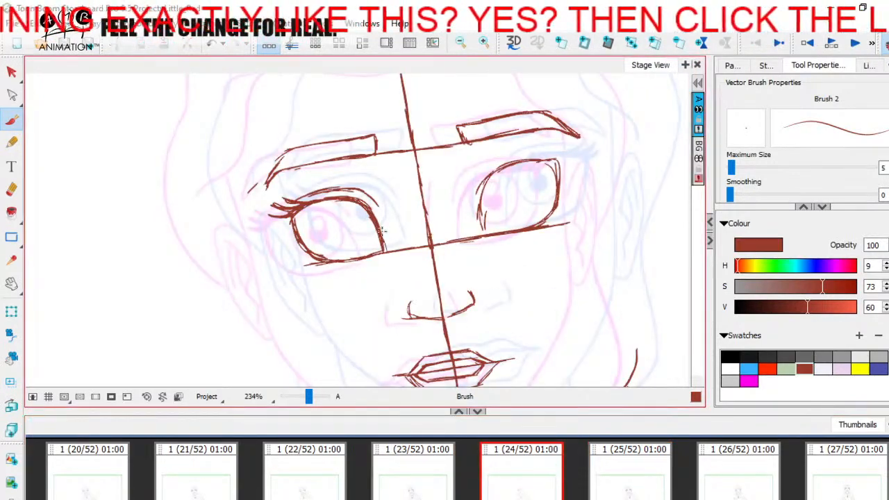
Erase the inner edge of the left-hand eye on panel 24 and redraw it from the upper lid
left_click(12, 141)
left_click(11, 119)
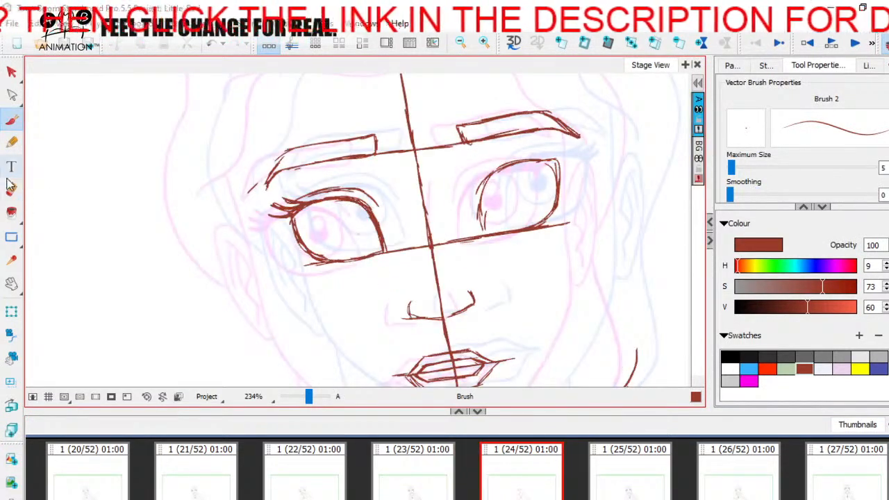
left_click(11, 189)
mouse_move(380, 236)
left_mouse_down()
mouse_move(343, 206)
mouse_move(361, 211)
mouse_move(383, 240)
left_mouse_up()
left_click(11, 120)
left_click(625, 471)
key("Left")
left_click_drag(353, 201, 379, 224)
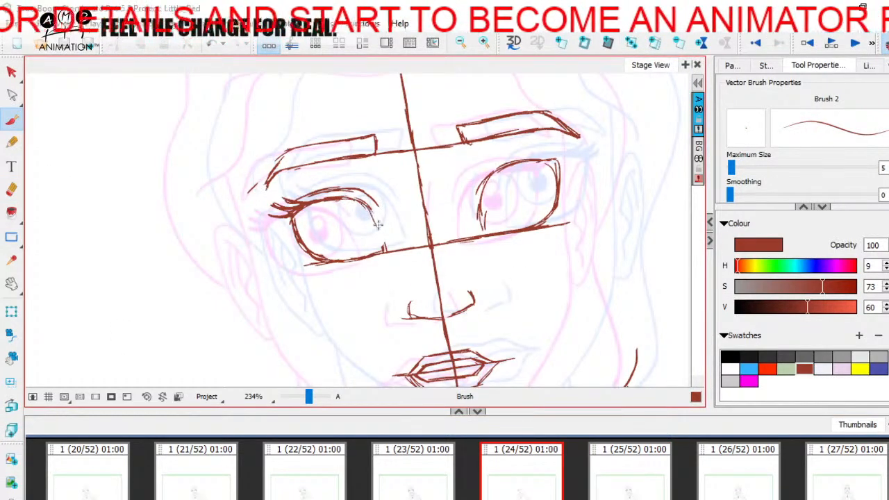
key("Right")
key("Left")
Draw the iris, pupil and highlight inside the left-hand eye and fill in the pupil, checking against panel 25
mouse_move(333, 200)
left_mouse_down()
mouse_move(332, 237)
mouse_move(323, 213)
mouse_move(359, 237)
mouse_move(357, 203)
mouse_move(343, 243)
left_mouse_up()
key("Right")
key("Left")
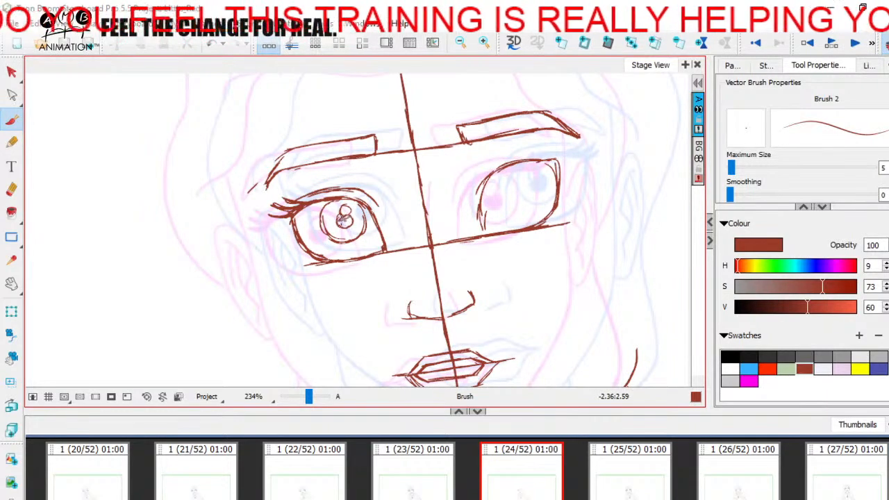
left_click_drag(352, 220, 347, 222)
key("Right")
key("Left")
key("Right")
key("Left")
key("Right")
key("Left")
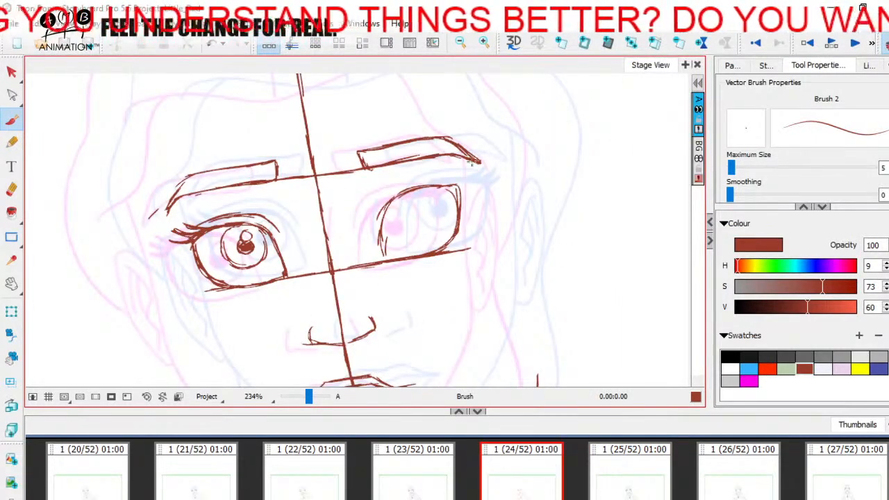
Erase the outer tail of the right-hand eyebrow on panel 24 and redraw it with a cleaner taper
left_click(439, 483)
left_click(502, 483)
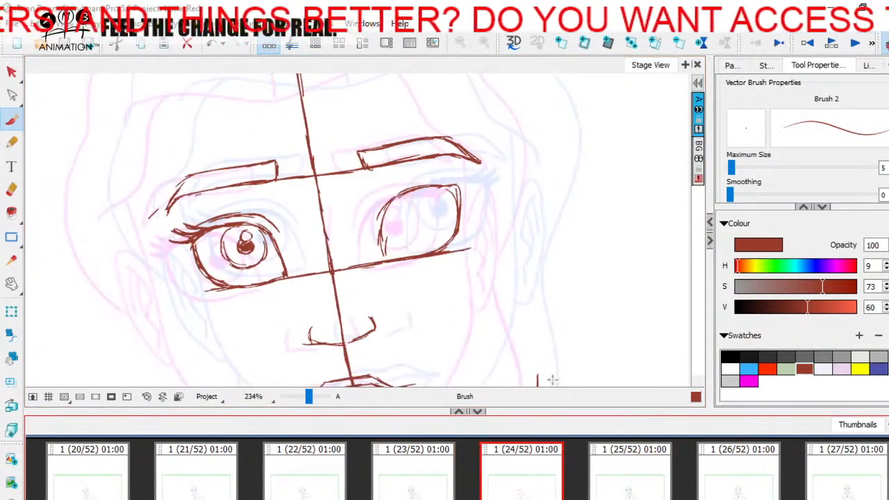
left_click(12, 189)
mouse_move(473, 156)
left_mouse_down()
mouse_move(462, 146)
mouse_move(470, 157)
left_mouse_up()
left_click(12, 120)
key("Right")
key("Left")
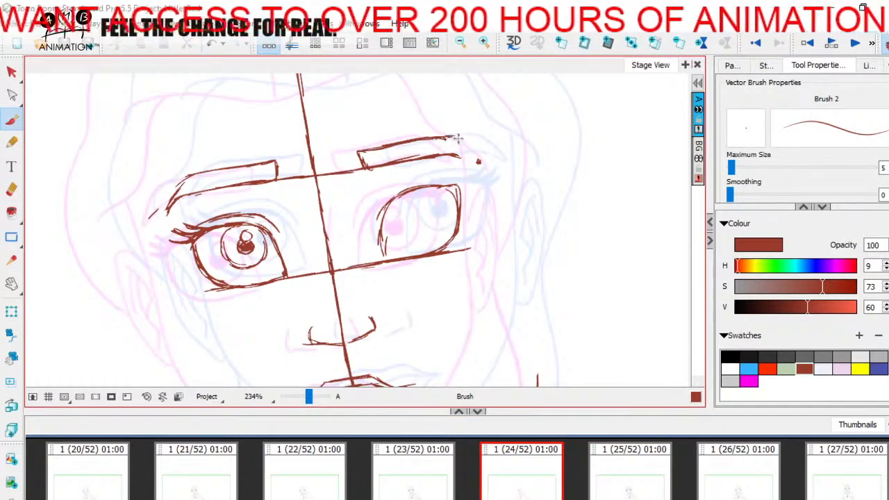
left_click_drag(464, 139, 480, 164)
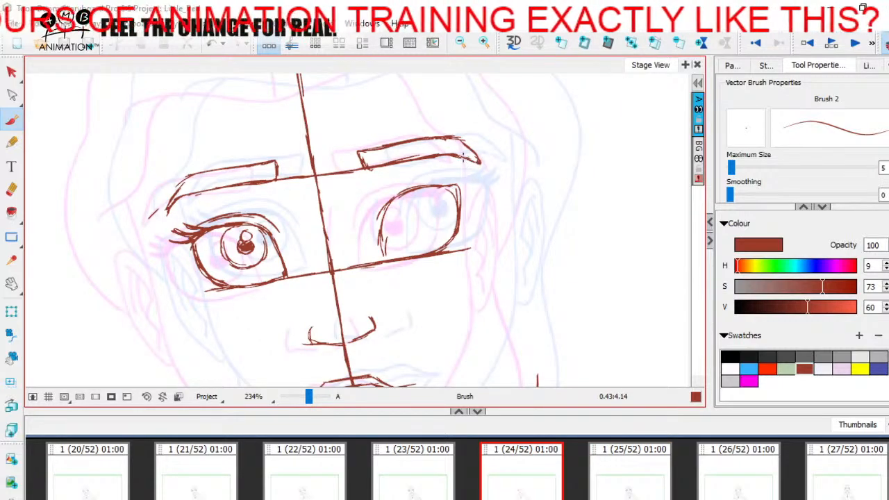
key("Right")
key("Left")
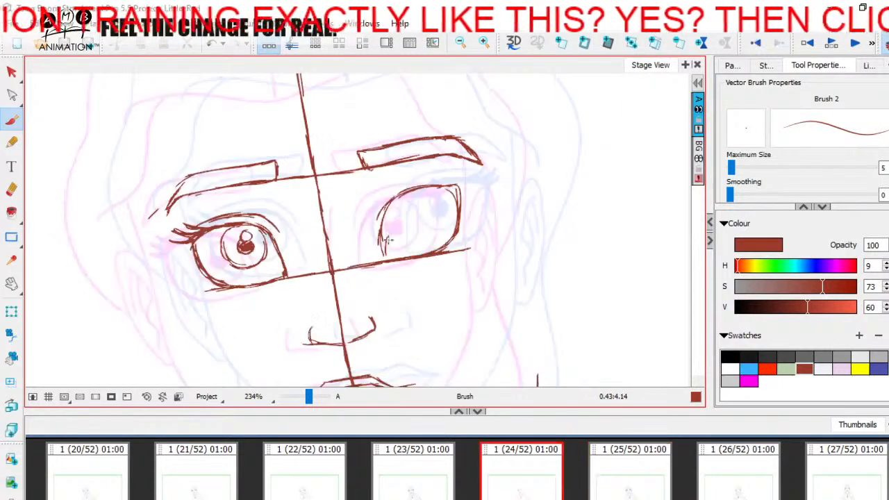
Finish the right-hand eye outline on panel 24, drawing its inner edge, upper lid, lid crease and outer lashes and cleaning the inner corner
left_click_drag(384, 228, 380, 251)
left_click_drag(406, 198, 452, 186)
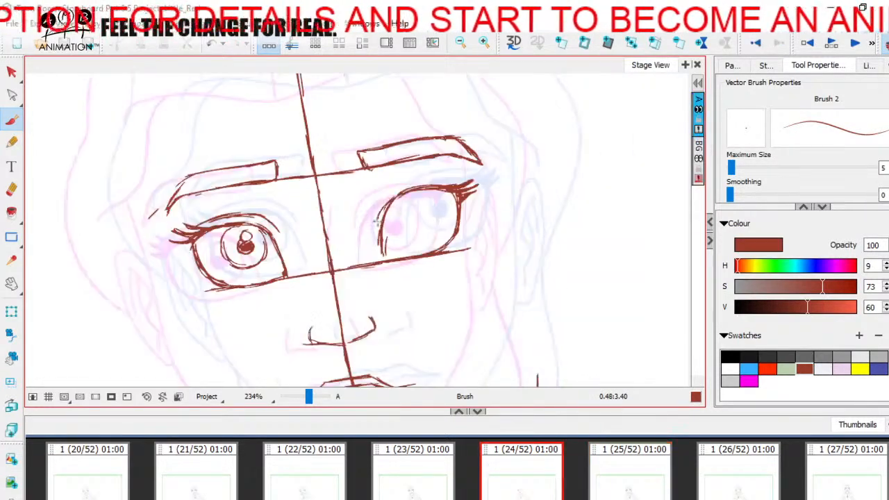
mouse_move(383, 199)
left_mouse_down()
mouse_move(430, 181)
mouse_move(419, 181)
mouse_move(459, 181)
mouse_move(396, 187)
mouse_move(447, 179)
left_mouse_up()
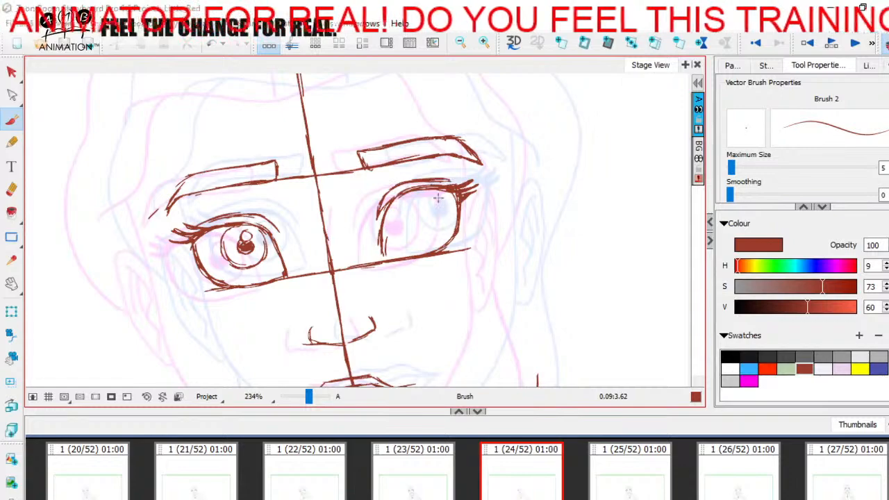
left_click_drag(387, 210, 381, 266)
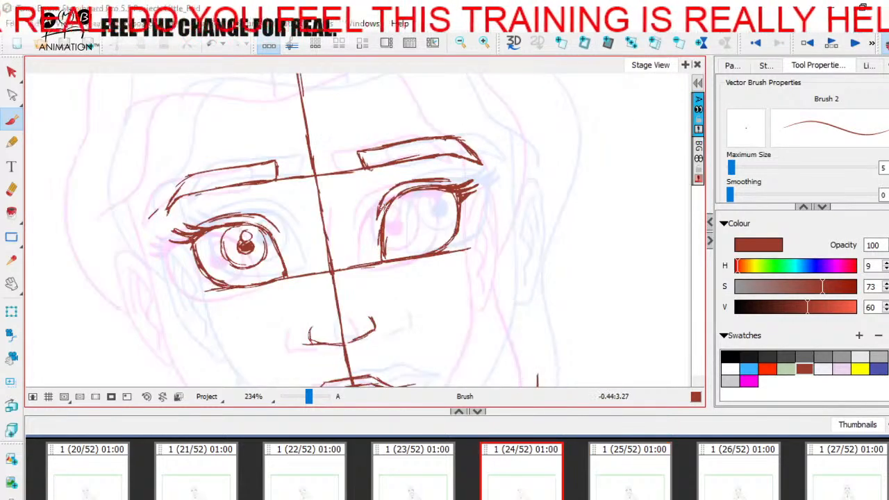
key("alt+e")
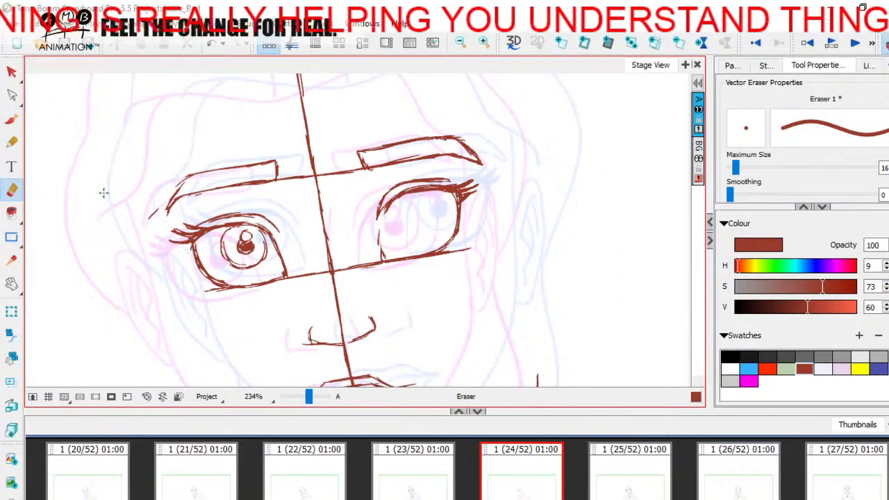
key("alt+b")
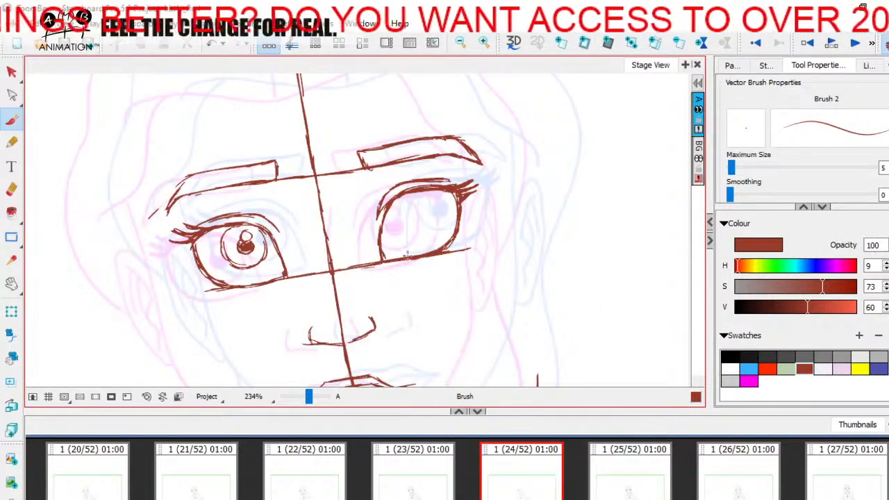
Draw the iris, pupil and highlight inside the right-hand eye and fill in the pupil, comparing with panels 23 and 25
mouse_move(412, 197)
left_mouse_down()
mouse_move(399, 226)
mouse_move(394, 218)
mouse_move(408, 222)
mouse_move(399, 200)
mouse_move(400, 240)
left_mouse_up()
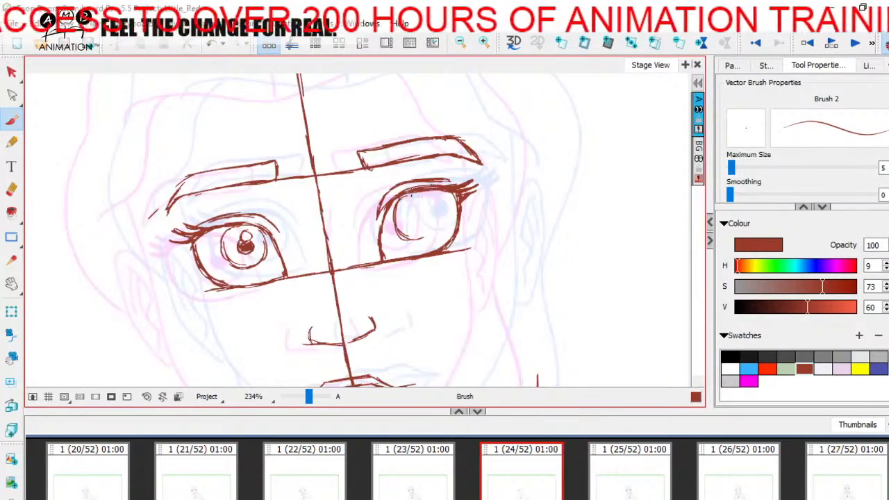
left_click_drag(433, 203, 428, 224)
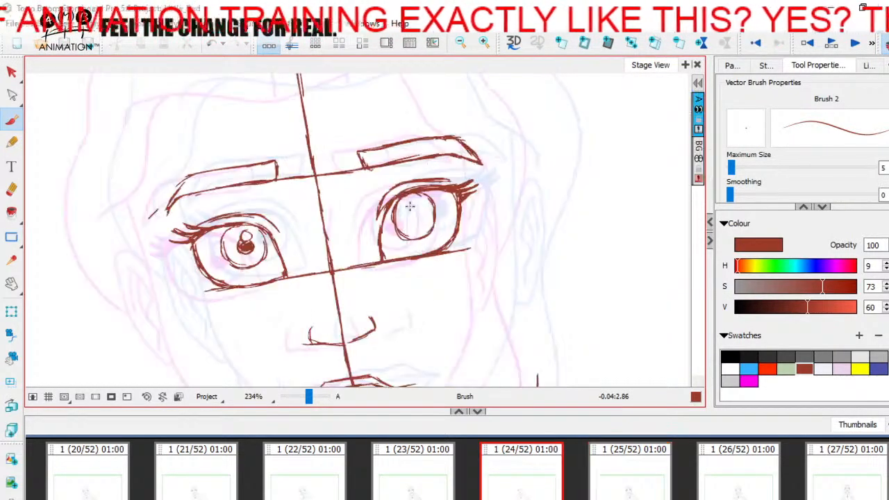
mouse_move(415, 223)
left_mouse_down()
mouse_move(421, 214)
mouse_move(414, 219)
left_mouse_up()
left_click(661, 476)
left_click(431, 469)
left_click(527, 473)
left_click(633, 468)
left_click(431, 479)
left_click(547, 490)
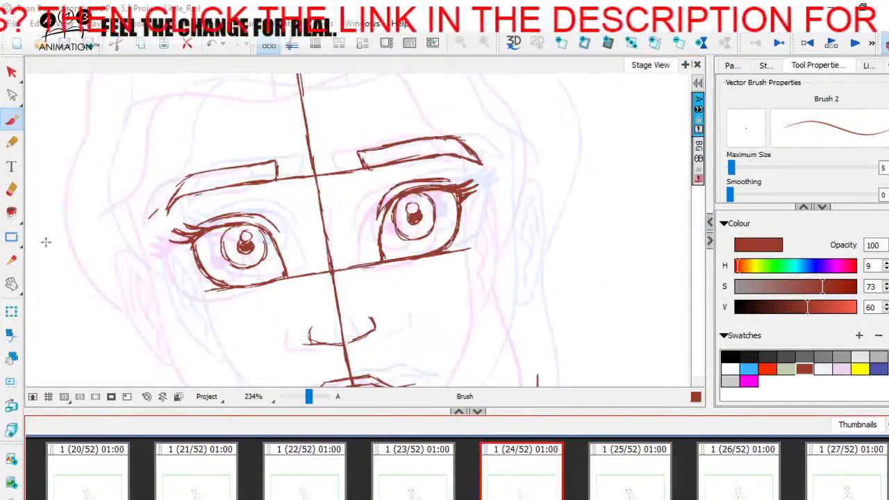
Erase the horizontal eye guideline and the vertical face centre line around the eyes, brows and nose
key("alt+e")
mouse_move(410, 261)
left_mouse_down()
mouse_move(292, 281)
mouse_move(328, 272)
mouse_move(345, 255)
mouse_move(324, 243)
mouse_move(296, 173)
mouse_move(358, 171)
mouse_move(337, 277)
left_mouse_up()
key("space")
left_click_drag(312, 227, 300, 136)
key("space")
left_click_drag(324, 269, 316, 155)
mouse_move(324, 226)
left_mouse_down()
mouse_move(344, 309)
mouse_move(332, 308)
mouse_move(325, 262)
mouse_move(338, 298)
left_mouse_up()
key("space")
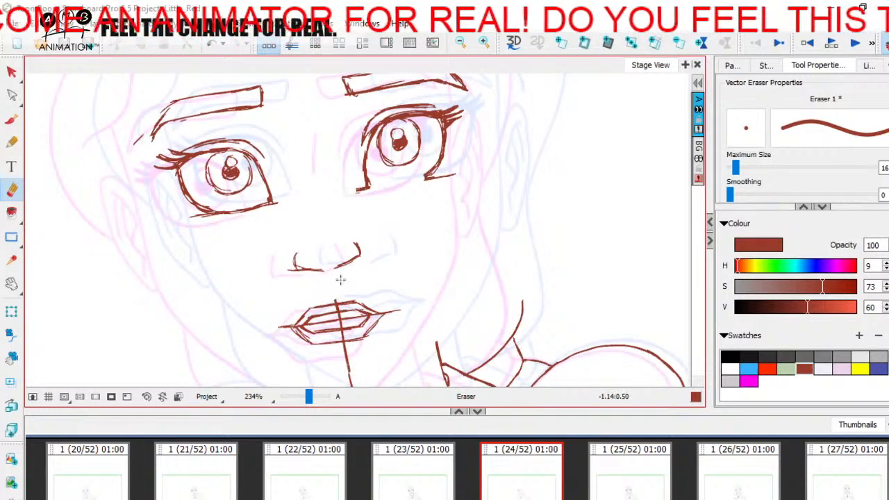
key("space")
left_click_drag(406, 264, 424, 330)
Redraw the lower edge of the right-hand eye as a smooth curve and erase the overshooting lines at its corners
left_click(11, 123)
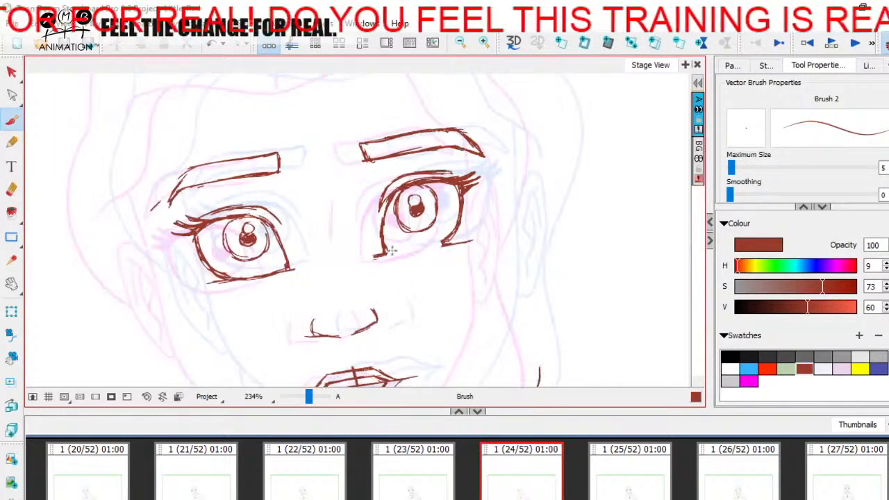
left_click_drag(386, 255, 450, 239)
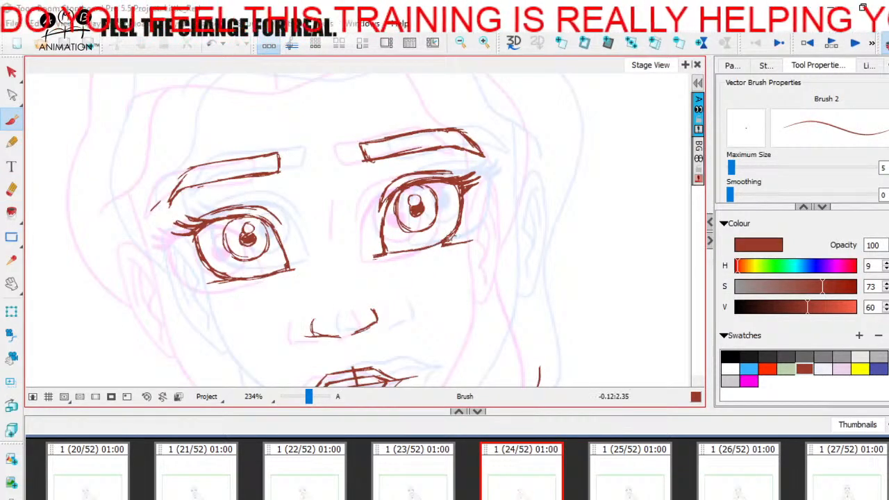
left_click_drag(387, 255, 426, 247)
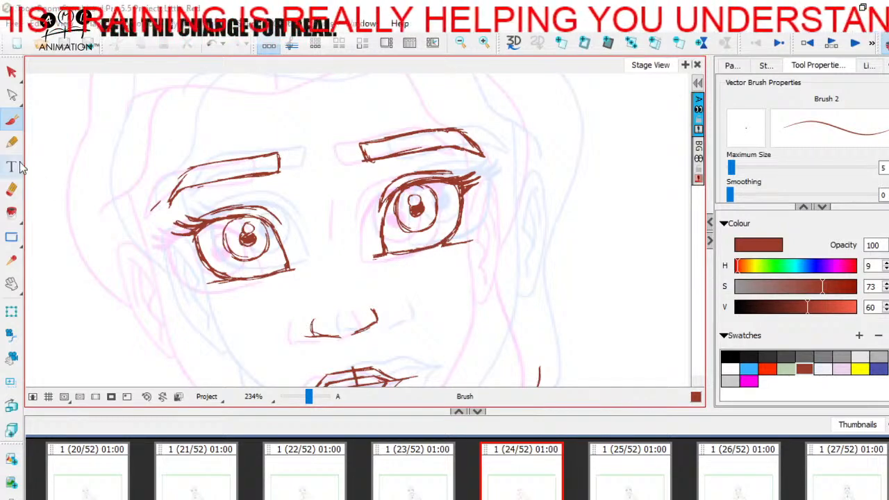
left_click(11, 189)
left_click_drag(374, 257, 381, 264)
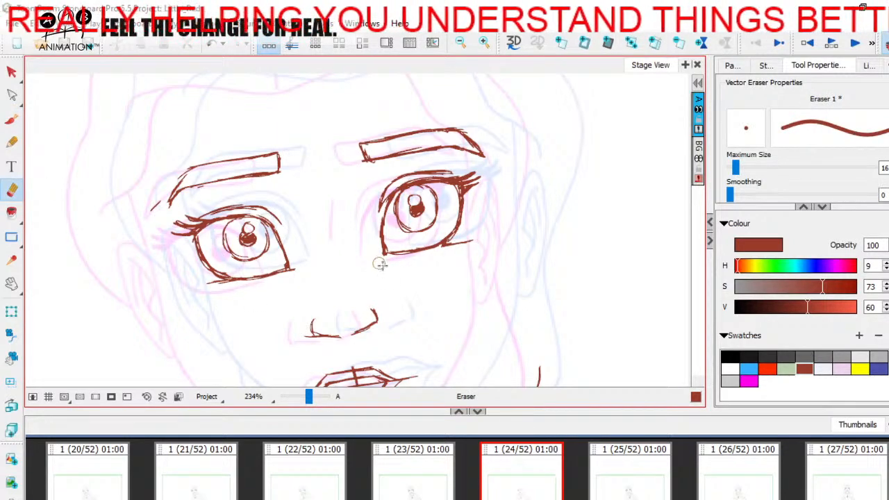
left_click_drag(454, 250, 470, 242)
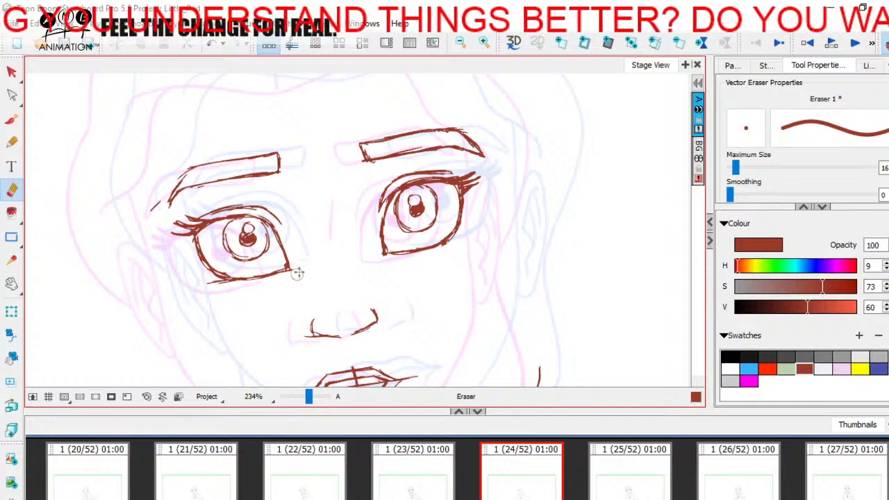
Flip repeatedly between panels 23, 24 and 25, with onion skin temporarily off, to check the motion of the eyes and eyebrows
left_click(609, 481)
left_click(491, 468)
left_click(603, 467)
left_click(511, 466)
left_click(422, 462)
left_click(603, 461)
left_click(531, 465)
left_click(603, 466)
left_click(886, 43)
key("1")
left_click_drag(450, 288, 440, 252)
left_click(525, 481)
left_click(651, 468)
left_click(516, 479)
left_click(599, 467)
left_click(512, 471)
left_click(422, 478)
left_click(600, 480)
left_click(513, 478)
left_click(601, 474)
left_click(432, 475)
left_click(525, 478)
left_click(630, 479)
left_click(432, 479)
left_click(516, 480)
left_click(606, 475)
left_click(428, 471)
left_click(516, 473)
left_click_drag(478, 292, 524, 330)
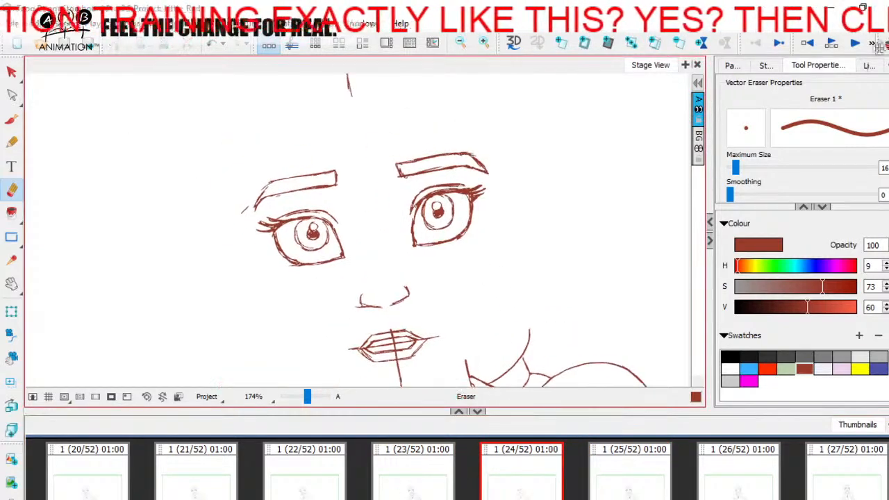
left_click(885, 44)
left_click_drag(309, 397, 312, 396)
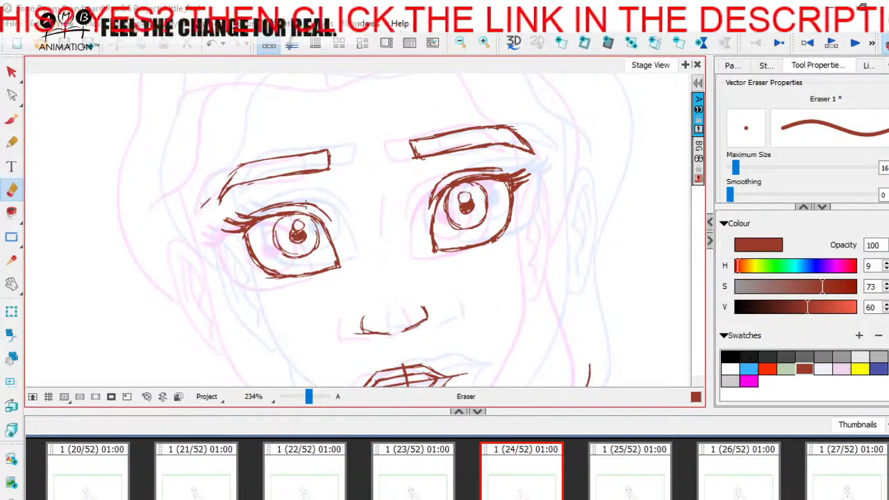
Draw a short nose-bridge line beside the right-hand eye on panel 24 and check it against panels 23 and 25
key("alt+b")
key("Left")
key("Right")
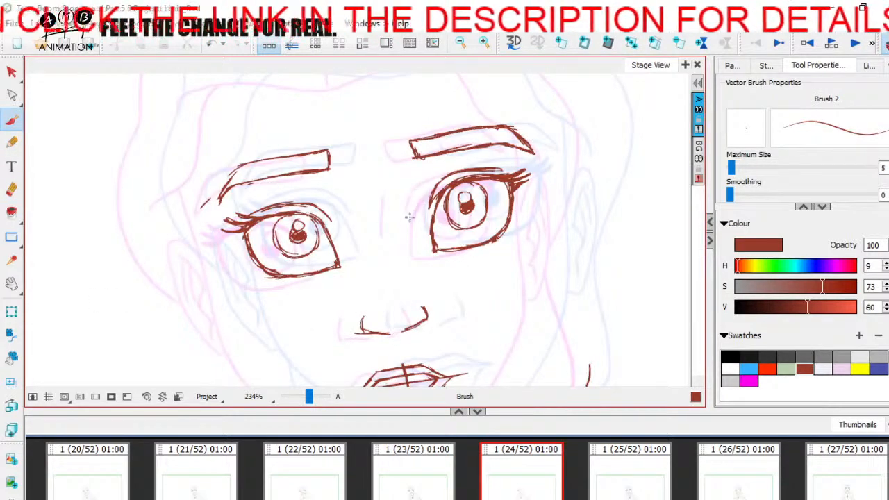
left_click_drag(409, 195, 407, 227)
left_click(615, 474)
left_click(518, 478)
left_click(593, 467)
left_click(442, 476)
left_click(523, 480)
left_click(636, 484)
left_click(448, 478)
left_click(518, 473)
Erase the right-hand nostril of the nose on panel 24 and redraw it, using the neighbouring panels as reference
key("space")
left_click_drag(532, 305, 505, 214)
key("Left")
key("Right")
left_click(617, 469)
left_click(375, 474)
left_click(513, 469)
left_click(12, 190)
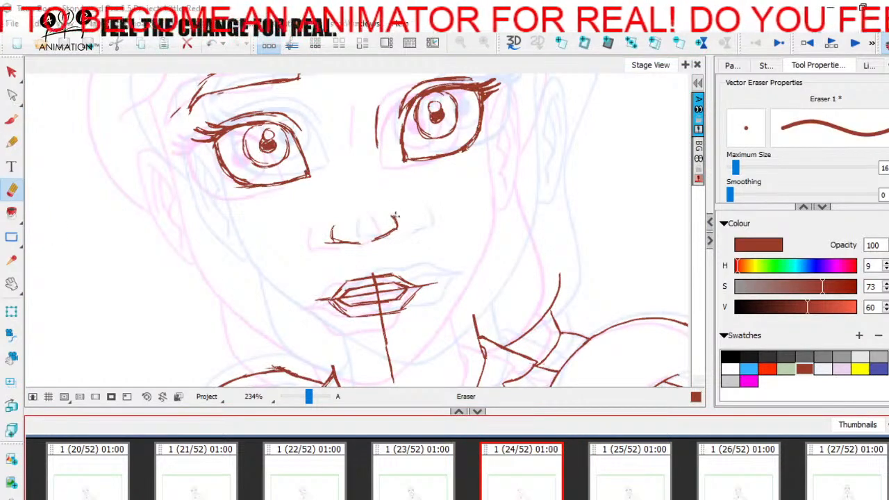
left_click_drag(392, 221, 375, 239)
left_click(12, 120)
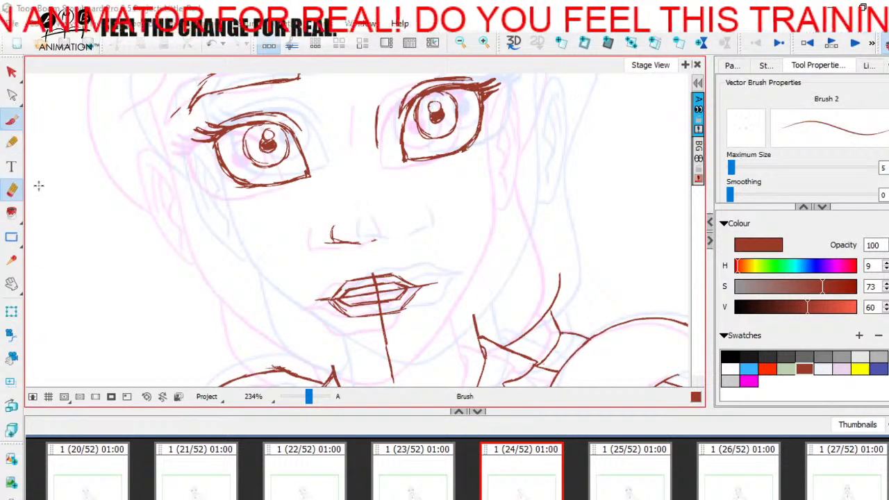
left_click(623, 477)
left_click(518, 472)
mouse_move(399, 231)
left_mouse_down()
mouse_move(395, 217)
mouse_move(400, 235)
left_mouse_up()
key("g")
key("f")
Erase the remaining vertical guideline below the mouth and through the lips
left_click_drag(441, 315, 444, 275)
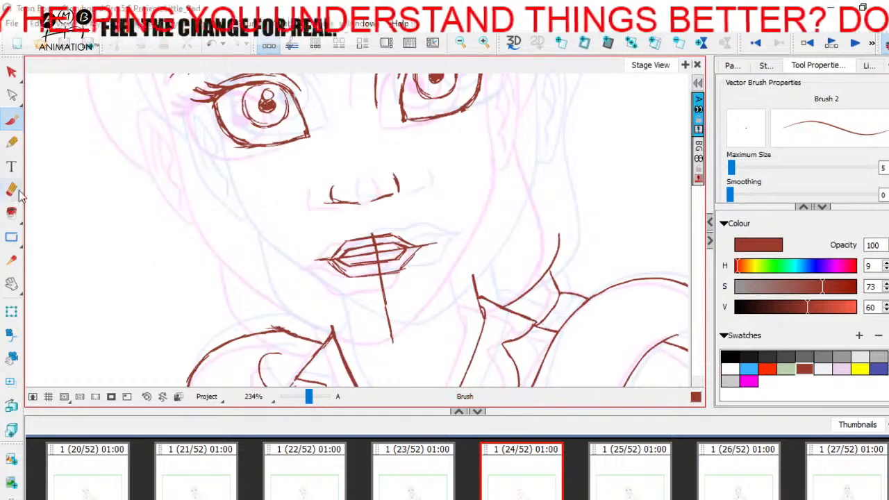
left_click(11, 189)
mouse_move(368, 289)
left_mouse_down()
mouse_move(383, 298)
mouse_move(389, 327)
mouse_move(381, 309)
left_mouse_up()
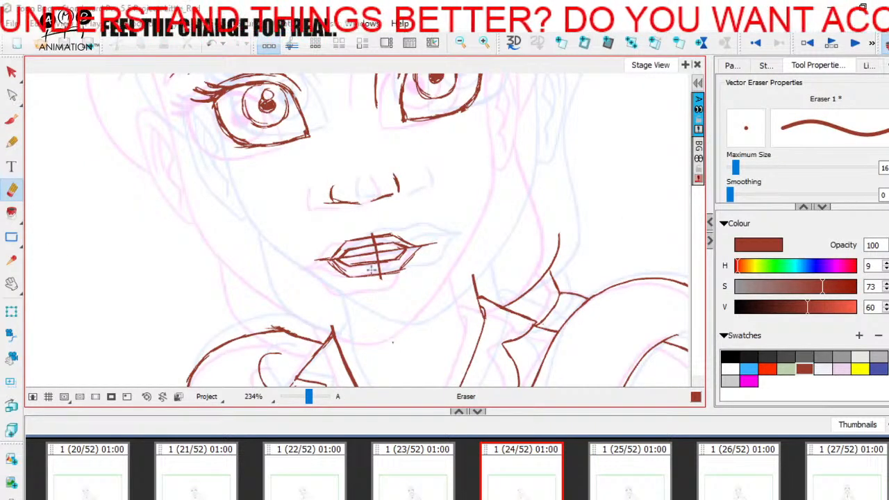
left_click_drag(378, 258, 375, 238)
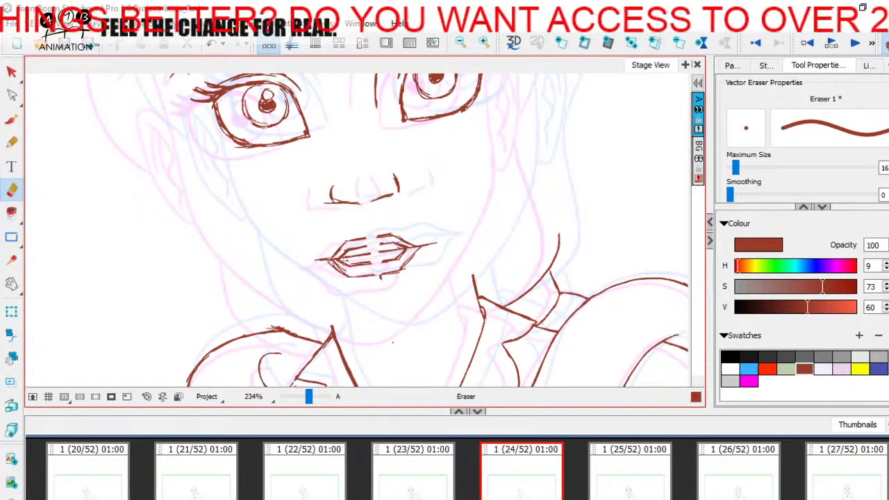
Select the rough mouth drawing with the Cutter tool and recolour it yellow as an underdrawing
mouse_move(10, 75)
left_mouse_down()
mouse_move(60, 111)
mouse_move(55, 104)
left_mouse_up()
mouse_move(385, 216)
left_mouse_down()
mouse_move(445, 222)
mouse_move(384, 215)
left_mouse_up()
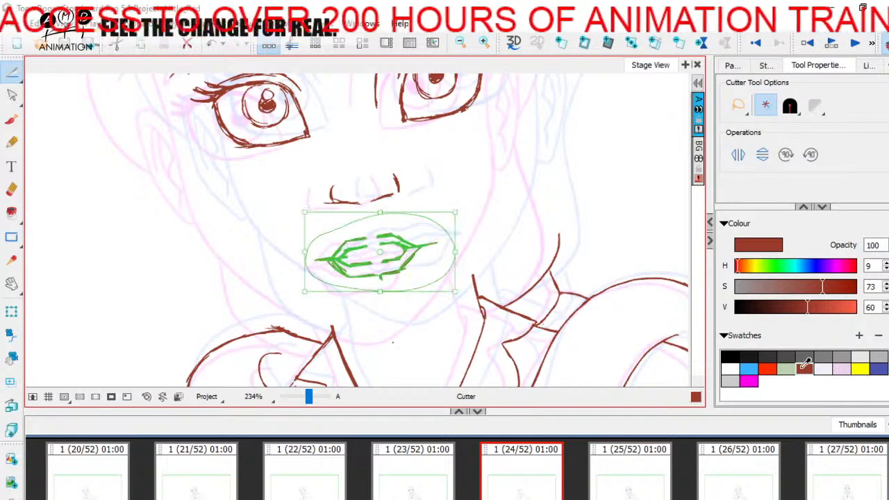
left_click(860, 369)
left_click(396, 248)
left_click(12, 121)
mouse_move(14, 75)
left_mouse_down()
mouse_move(37, 87)
mouse_move(42, 72)
left_mouse_up()
left_click(11, 120)
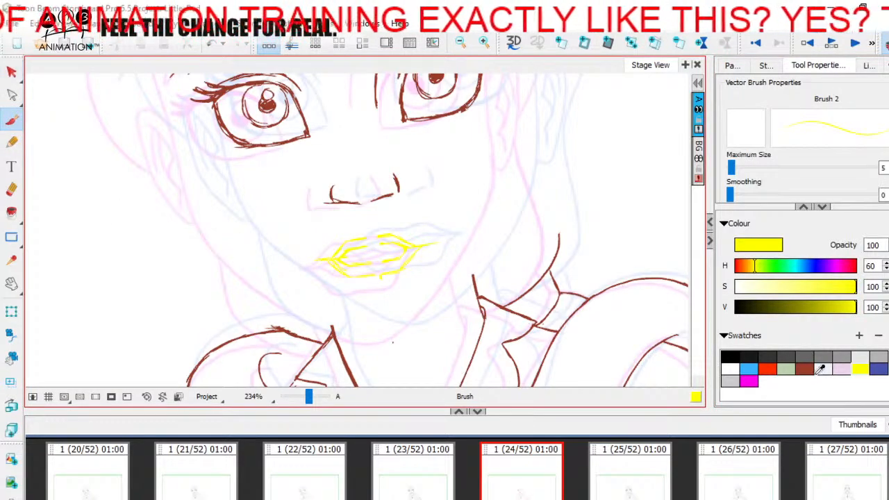
Draw the inner mouth opening in dark red over the yellow underdrawing, checking the shape against panel 25
left_click(804, 368)
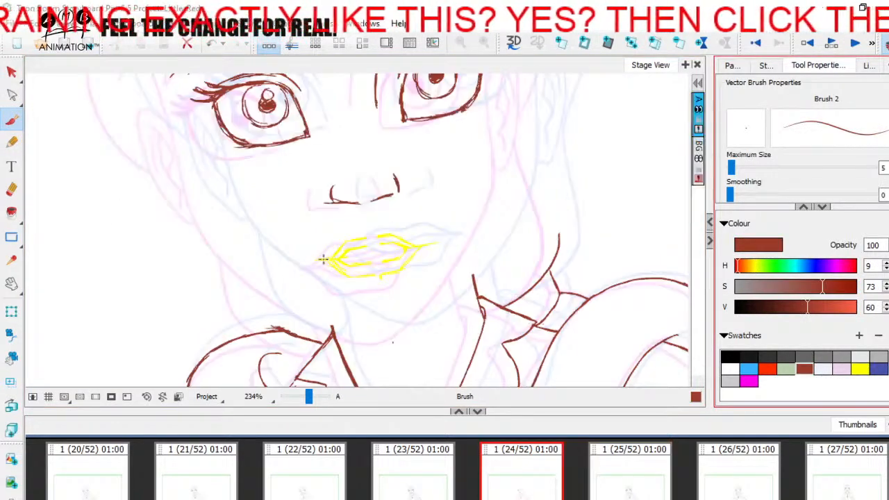
left_click_drag(336, 259, 389, 243)
left_click(649, 479)
left_click(523, 478)
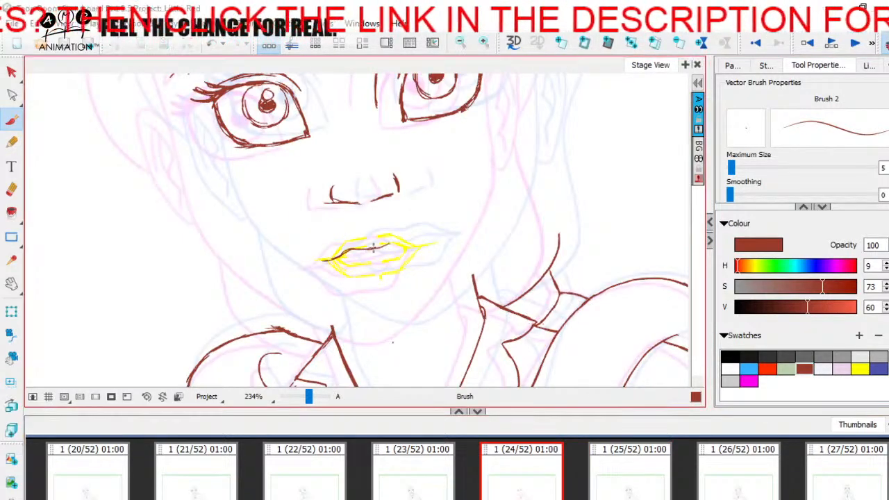
key("Right")
key("Left")
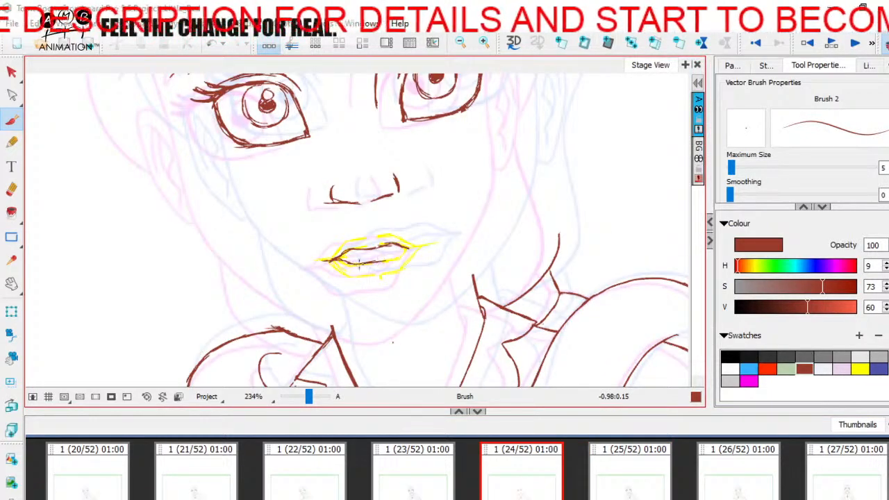
key("Right")
key("Left")
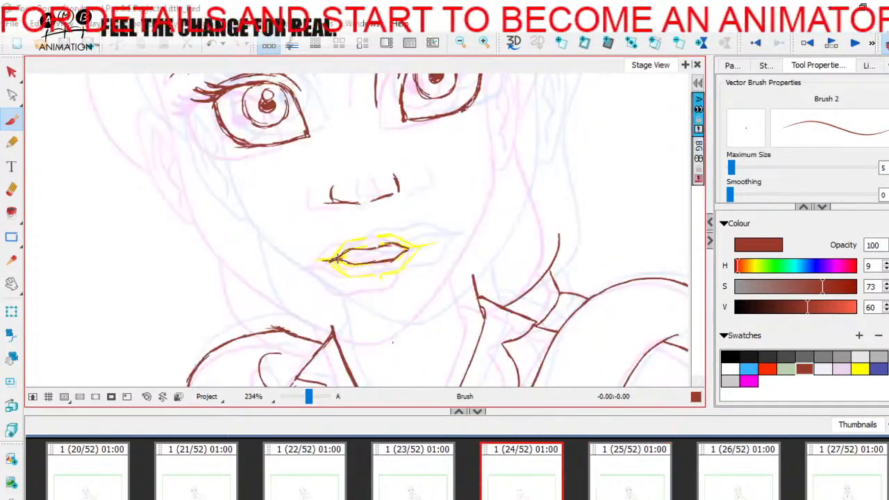
Outline the upper lip and mouth corners in dark red and add the lower lip contour, comparing with panel 25
mouse_move(324, 260)
left_mouse_down()
mouse_move(344, 243)
mouse_move(383, 236)
left_mouse_up()
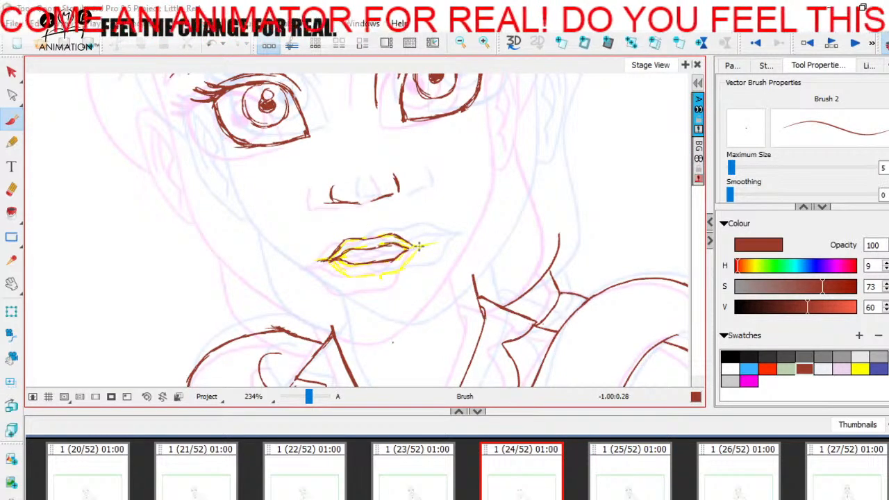
key("Right")
key("Left")
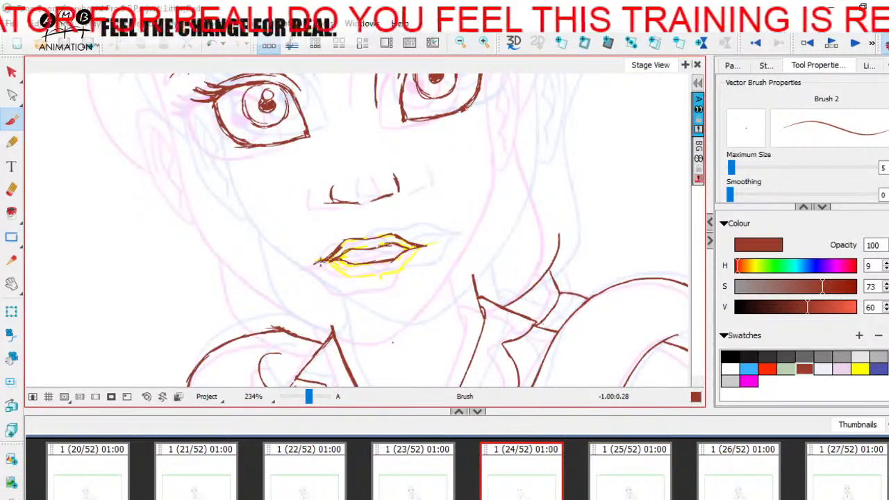
left_click_drag(321, 271, 342, 273)
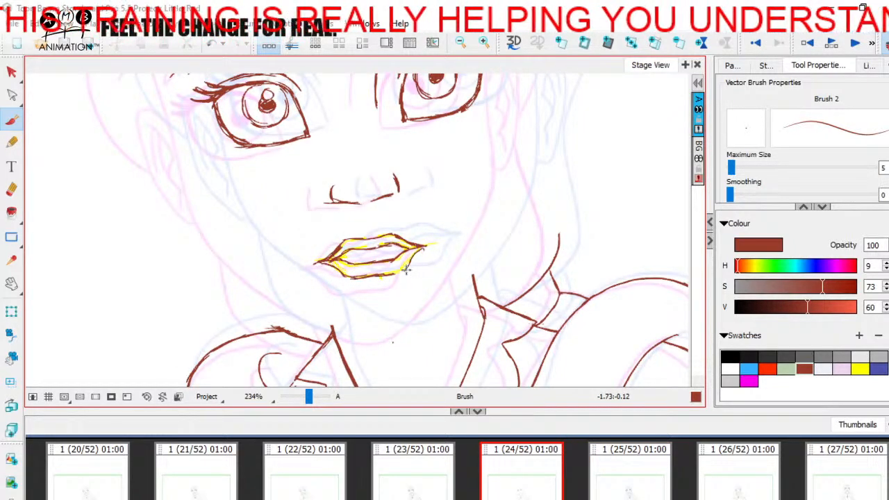
left_click_drag(394, 275, 370, 279)
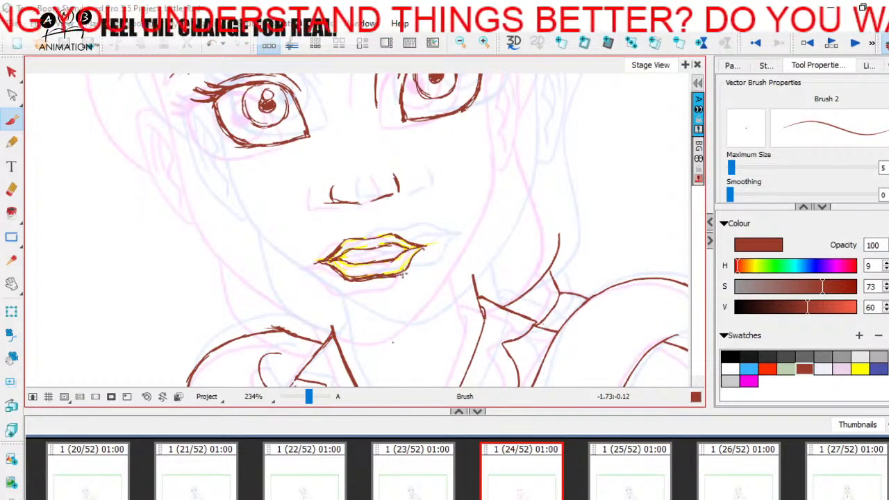
Erase the bottom contour of the lower lip and redraw it slightly lower and fuller, checking against panels 23 and 25
left_click(11, 189)
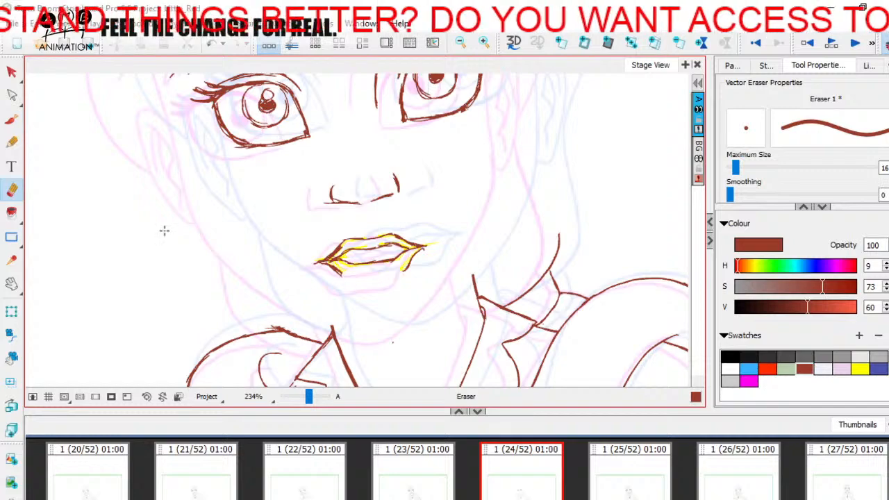
left_click(11, 119)
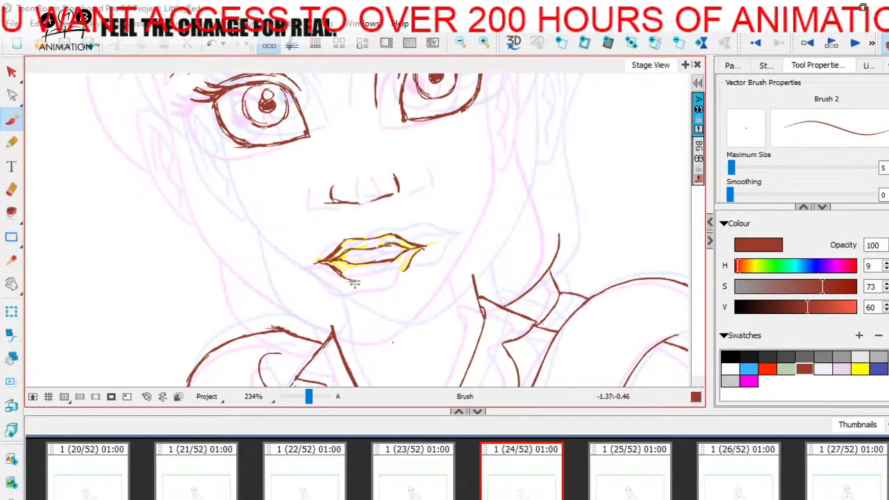
key("Right")
key("Left")
left_click(417, 482)
left_click(529, 486)
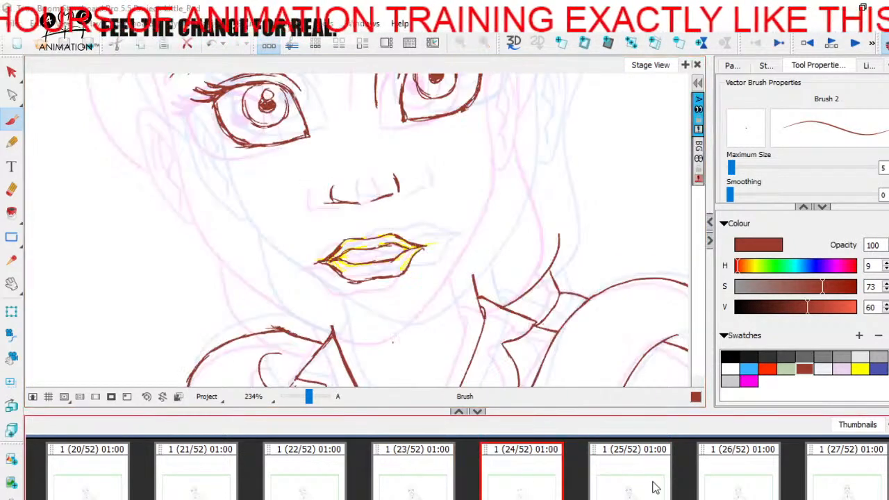
Touch up the mouth corner on the viewer's right in dark red, comparing panel 24 with its neighbouring panels
key("Left")
key("Right")
key("Right")
key("Left")
left_click(414, 246)
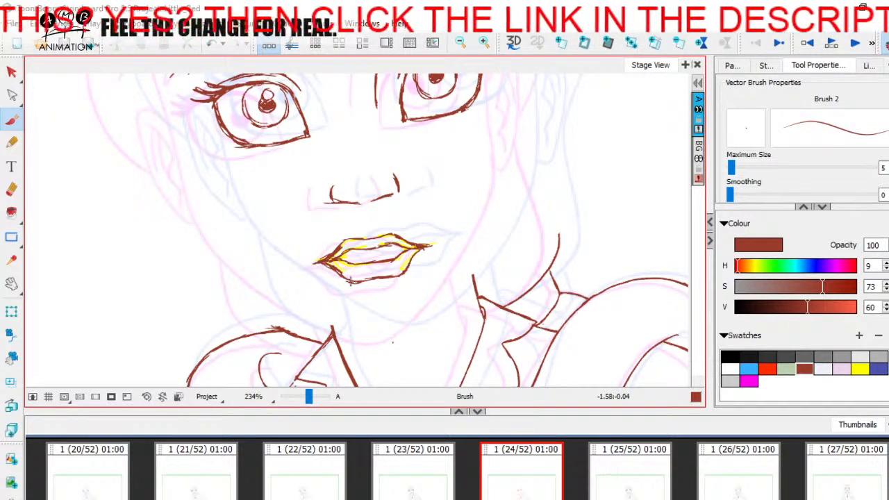
key("Left")
key("Right")
Erase the dark red vertical hair parting line above the forehead on panel 24
key("space")
left_click_drag(194, 173, 247, 278)
mouse_move(238, 146)
left_mouse_down()
mouse_move(256, 320)
mouse_move(249, 350)
left_mouse_up()
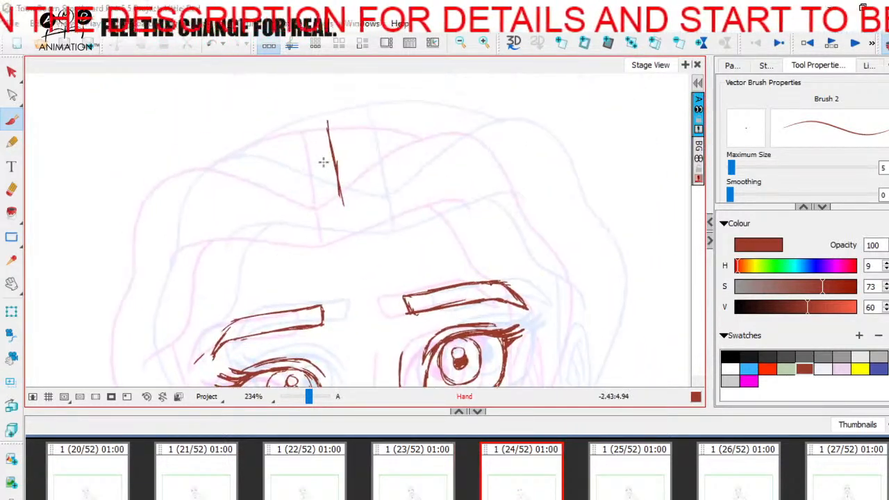
left_click(12, 189)
mouse_move(349, 133)
left_mouse_down()
mouse_move(334, 148)
mouse_move(336, 169)
mouse_move(360, 177)
mouse_move(370, 241)
mouse_move(313, 229)
left_mouse_up()
Brush the first temple stroke of the face contour beside the viewer's-left eyebrow, checking its placement against panel 25
key("space")
left_click(11, 120)
key("space")
left_click_drag(232, 289, 311, 180)
left_click_drag(354, 257, 317, 168)
left_click_drag(236, 118, 254, 182)
left_click(654, 473)
key("Left")
key("Right")
key("Left")
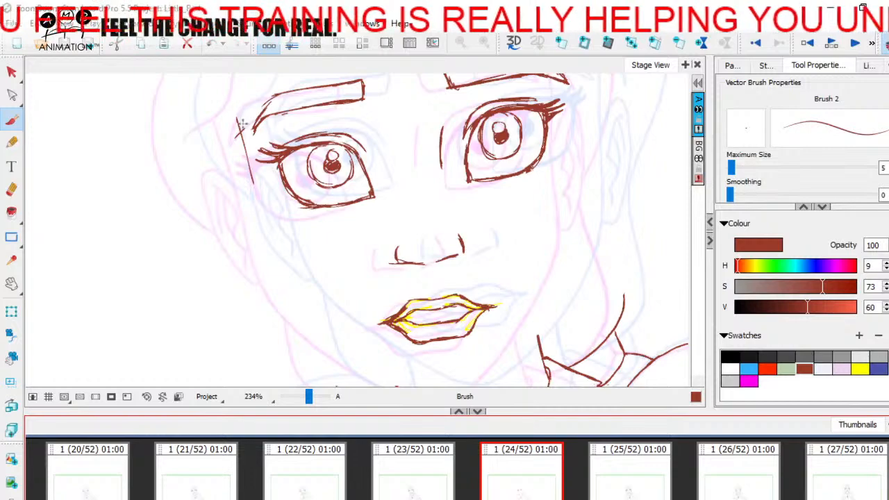
key("Right")
key("Left")
key("Right")
key("Left")
Draw the viewer's-left face contour in dark red from the temple down the cheek and along the jaw to the chin
left_click_drag(240, 112, 265, 188)
left_click_drag(252, 157, 269, 214)
left_click_drag(261, 184, 284, 270)
left_click_drag(243, 125, 286, 276)
key("Right")
key("Left")
mouse_move(284, 270)
left_mouse_down()
mouse_move(309, 306)
mouse_move(287, 255)
left_mouse_up()
mouse_move(245, 216)
left_mouse_down()
mouse_move(290, 272)
mouse_move(375, 330)
left_mouse_up()
mouse_move(331, 308)
left_mouse_down()
mouse_move(400, 337)
mouse_move(440, 325)
left_mouse_up()
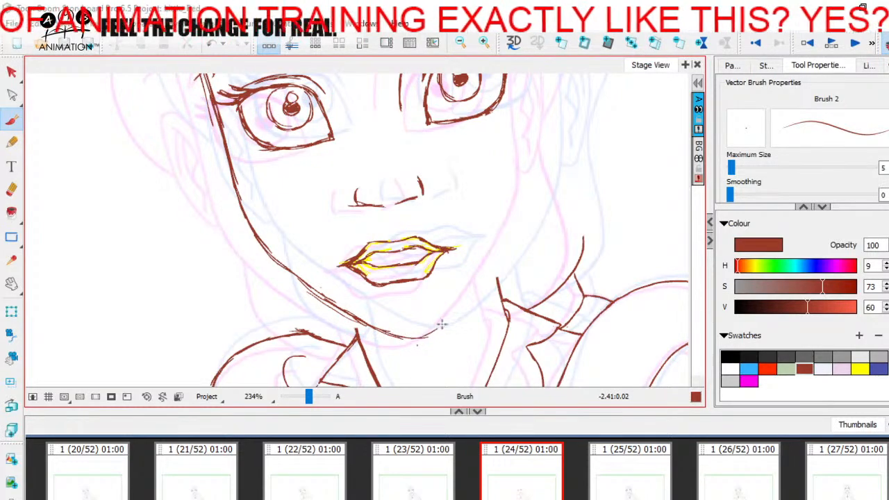
Draw the temple contour beside the viewer's-right eyebrow and clean up its doubled stroke, comparing with panel 25
mouse_move(524, 182)
left_mouse_down()
mouse_move(473, 276)
mouse_move(450, 344)
left_mouse_up()
left_click(636, 480)
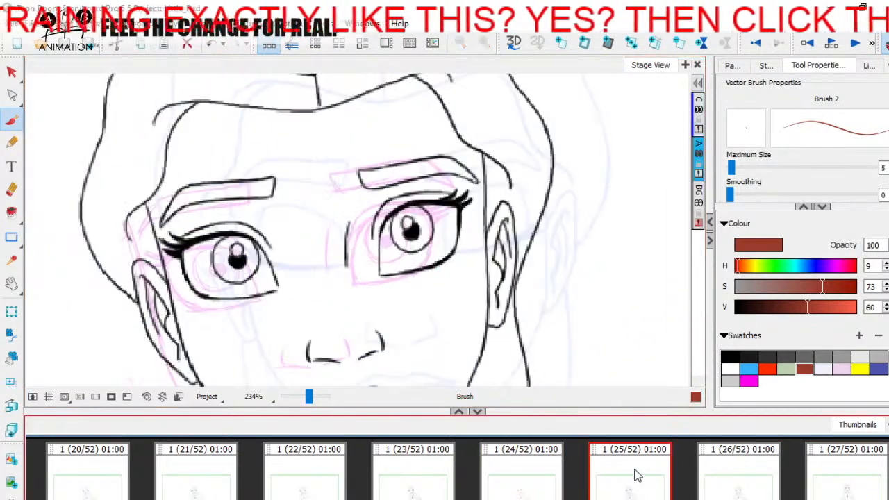
key("Left")
key("Right")
key("Left")
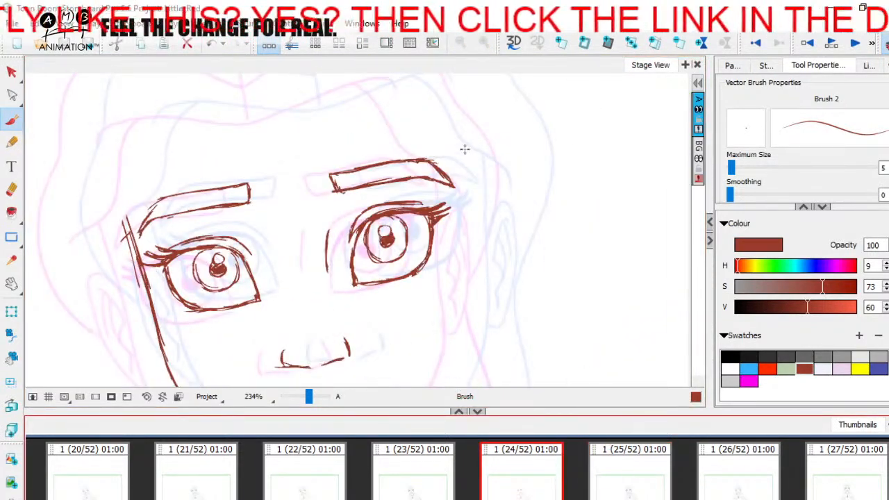
left_click_drag(460, 151, 461, 236)
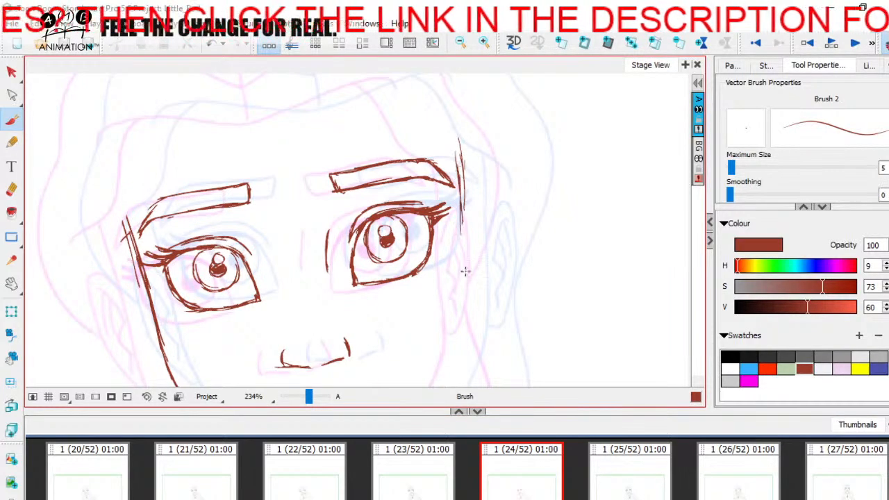
key("Right")
key("Left")
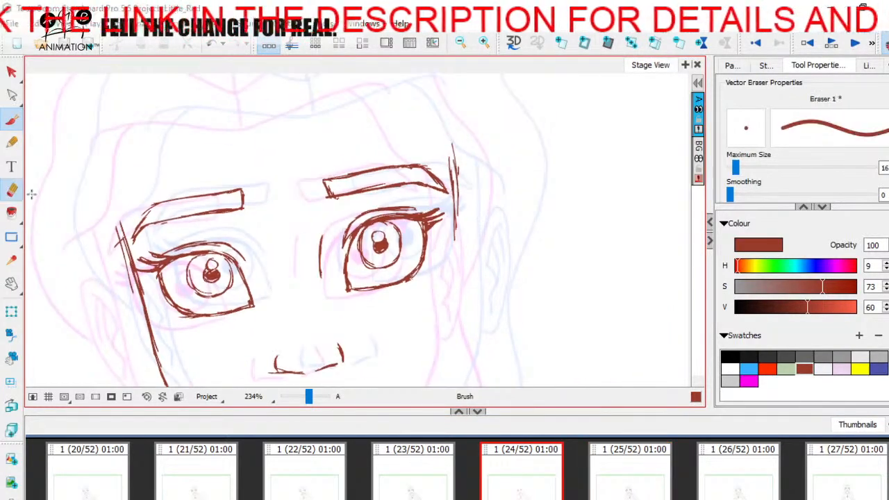
left_click_drag(440, 247, 413, 203)
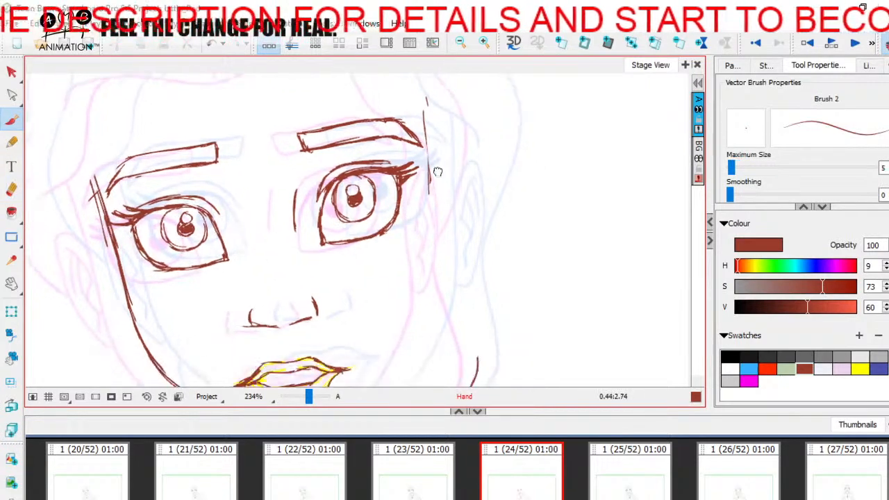
Continue the viewer's-right face contour down the cheek and jaw to meet the chin
left_click_drag(426, 140, 436, 274)
mouse_move(440, 229)
left_mouse_down()
mouse_move(432, 166)
mouse_move(413, 282)
left_mouse_up()
left_click_drag(421, 248, 445, 195)
mouse_move(427, 240)
left_mouse_down()
mouse_move(393, 291)
mouse_move(339, 343)
left_mouse_up()
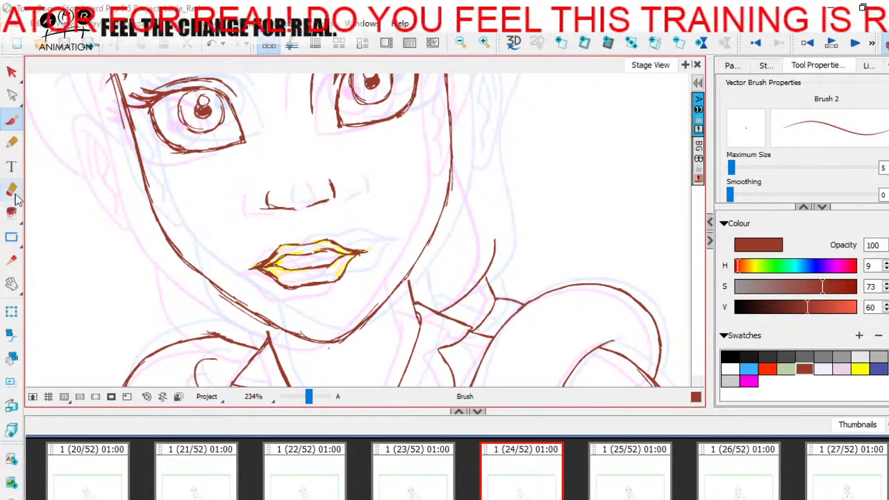
Erase loose strokes along the chin and lower jaw and redraw the chin contour in dark red
key("alt+e")
mouse_move(362, 318)
left_mouse_down()
mouse_move(368, 312)
mouse_move(325, 340)
left_mouse_up()
left_click_drag(229, 304, 249, 320)
left_click(12, 120)
left_click(628, 475)
left_click(522, 449)
left_click_drag(357, 325, 367, 318)
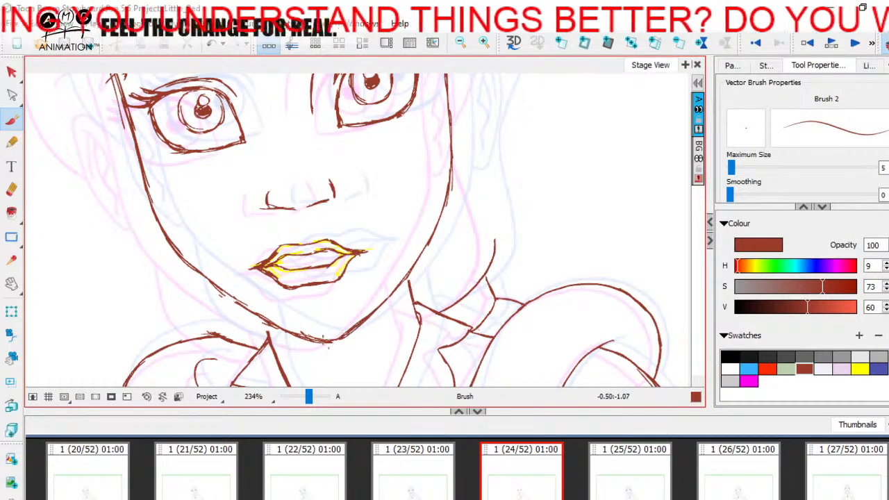
mouse_move(385, 295)
left_mouse_down()
mouse_move(400, 345)
mouse_move(397, 318)
mouse_move(368, 341)
left_mouse_up()
key("ctrl+z")
Hide the onion skin and flip between panels 23, 24 and 25 to check the head's movement
left_click_drag(309, 397, 304, 396)
left_click(886, 47)
left_click(416, 485)
left_click(521, 475)
left_click(631, 480)
left_click(417, 486)
left_click(522, 482)
left_click(640, 476)
left_click(420, 481)
left_click(526, 484)
left_click(421, 474)
left_click(521, 478)
Reinforce the viewer's-right jaw and cheek contour in dark red, turning the onion skin back on for reference
left_click(303, 398)
left_click_drag(306, 403, 308, 398)
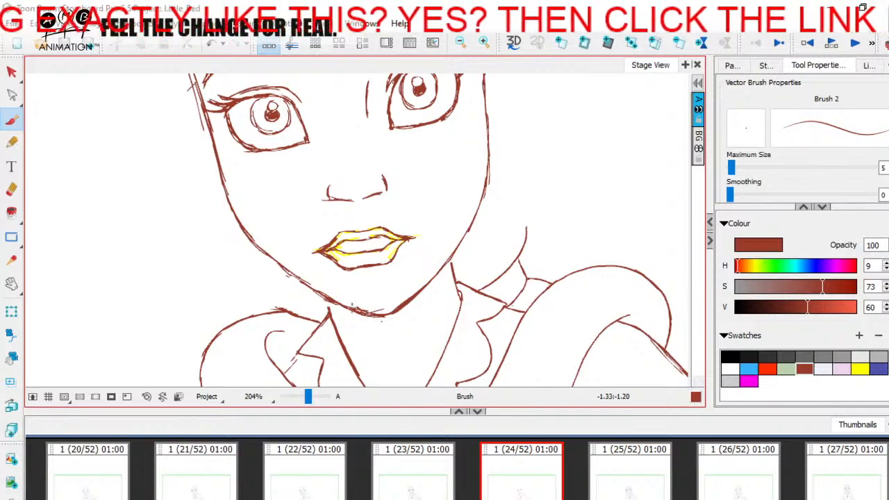
mouse_move(392, 309)
left_mouse_down()
mouse_move(440, 263)
mouse_move(450, 282)
left_mouse_up()
left_click(886, 44)
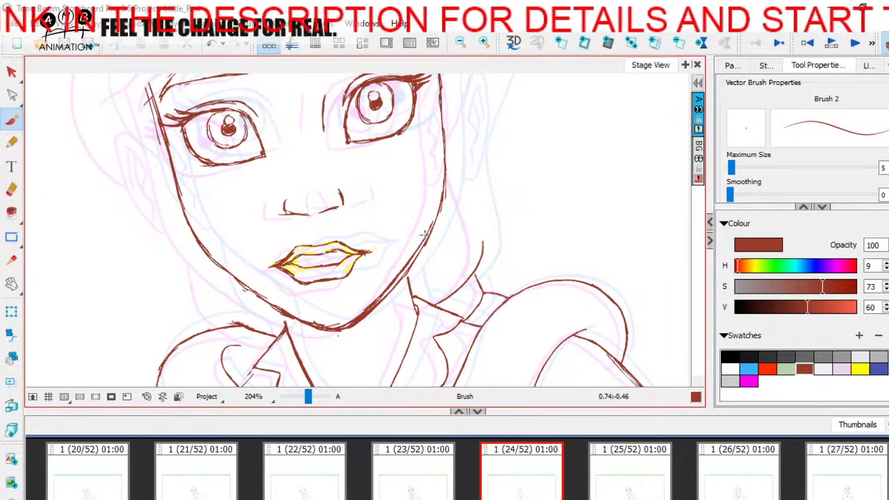
left_click_drag(428, 223, 410, 280)
mouse_move(418, 165)
left_mouse_down()
mouse_move(420, 221)
mouse_move(404, 296)
left_mouse_up()
left_click_drag(410, 243, 403, 290)
left_click_drag(411, 151, 413, 212)
left_click_drag(379, 228, 382, 154)
Erase excess strokes along the viewer's-right cheek and jaw to thin the face contour
left_click(11, 189)
mouse_move(425, 98)
left_mouse_down()
mouse_move(424, 222)
mouse_move(409, 284)
mouse_move(333, 360)
mouse_move(297, 363)
mouse_move(334, 360)
mouse_move(363, 332)
mouse_move(303, 334)
mouse_move(327, 345)
left_mouse_up()
key("space")
key("alt+b")
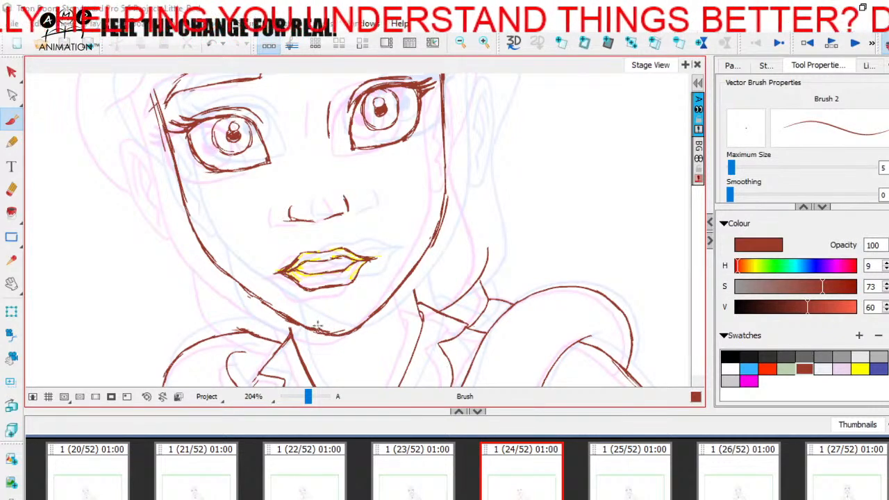
Hide the onion skin, delete the yellow mouth underdrawing and save the project
key("space")
left_click_drag(419, 295, 436, 371)
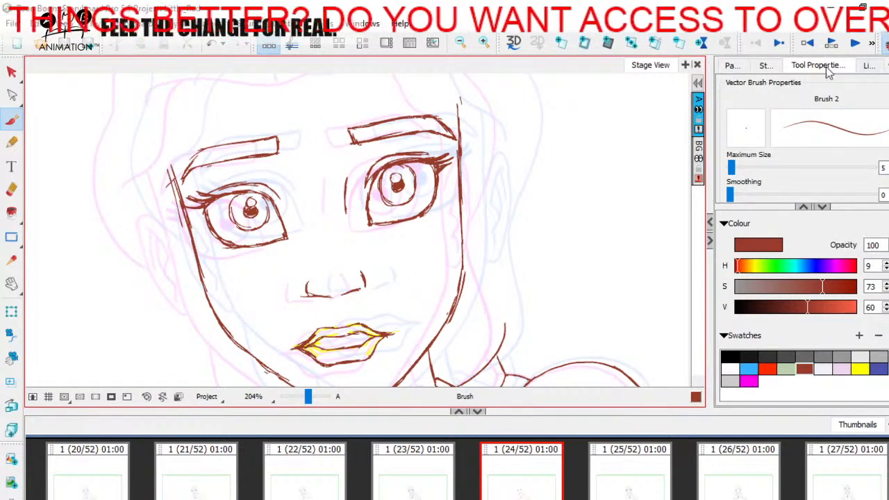
left_click(884, 43)
key("alt+s")
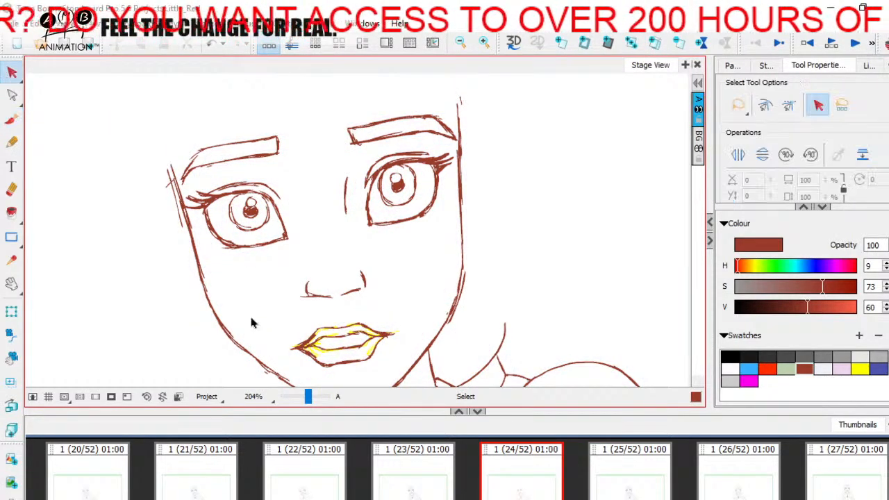
left_click(322, 348)
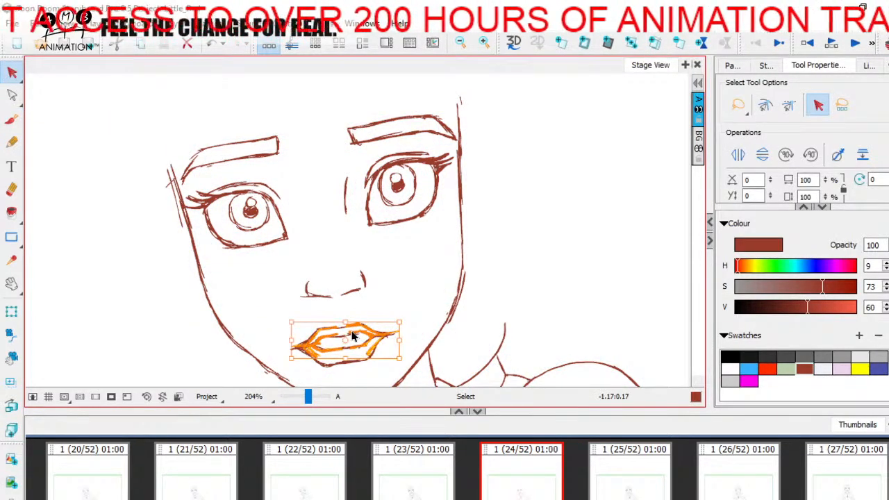
key("Escape")
key("ctrl+s")
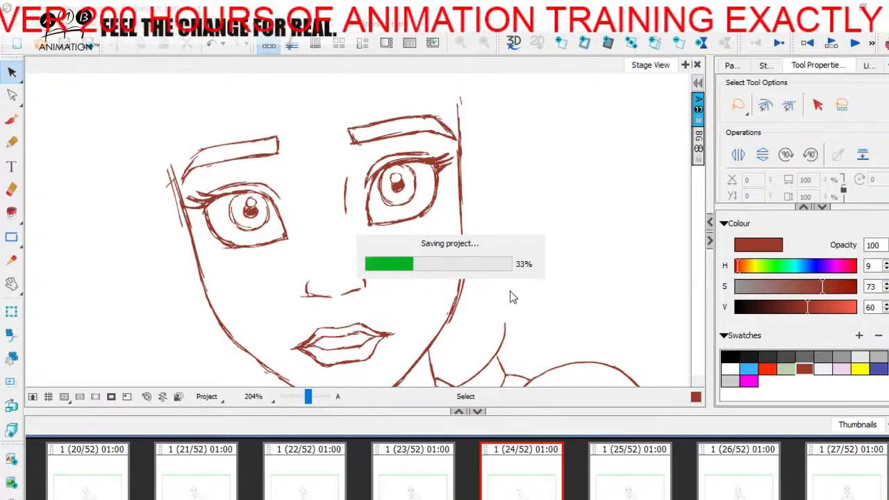
View the whole head and flip repeatedly between panels 24 and 25 to check the in-between
left_click_drag(309, 397, 307, 398)
key("space")
left_click_drag(458, 274, 468, 230)
left_click(292, 397)
key("space")
left_click_drag(441, 278, 448, 314)
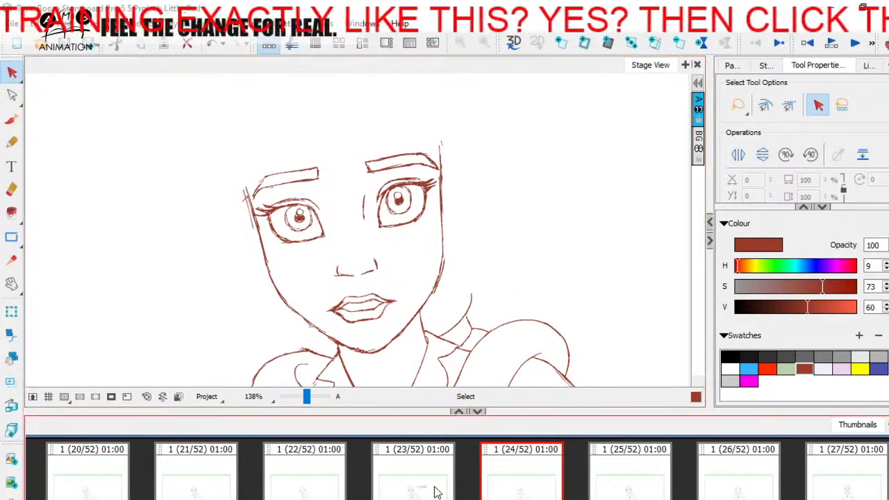
key("Right")
key("Left")
key("Right")
key("Left")
key("Right")
key("Left")
Draw a dark red teeth line inside the mouth opening between the lips
key("space")
left_click_drag(430, 353, 439, 279)
left_click_drag(308, 397, 313, 399)
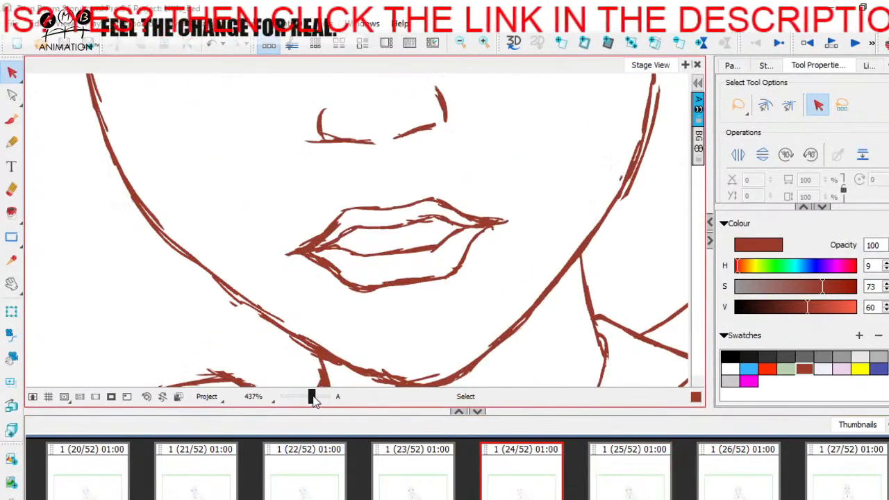
left_click(11, 119)
left_click_drag(345, 242, 409, 235)
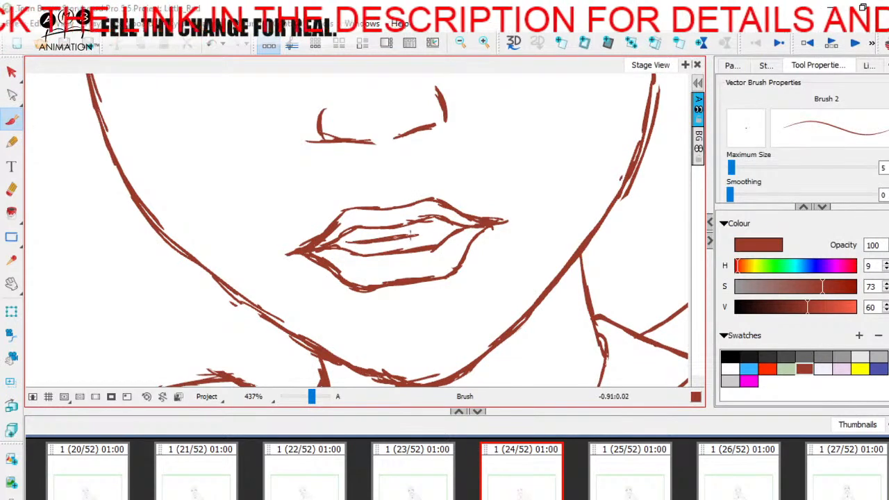
Compare the full face on panel 24 with panels 23 and 25
left_click_drag(311, 396, 306, 397)
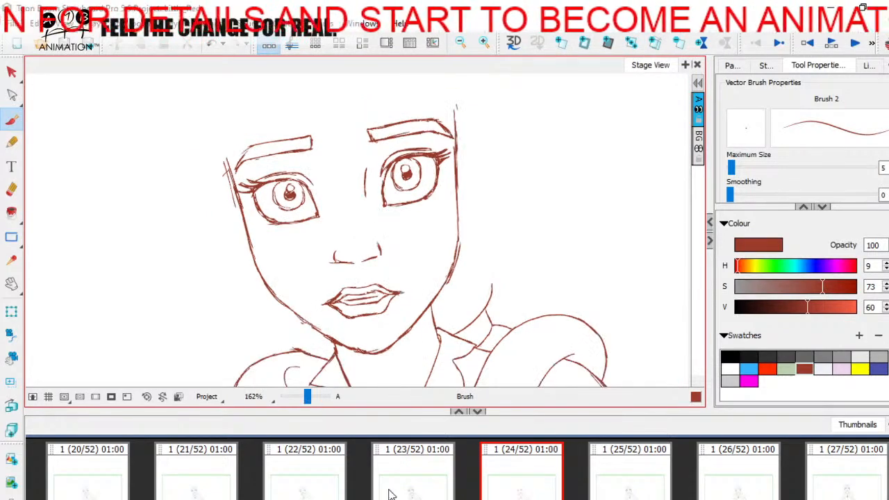
left_click(627, 478)
left_click(522, 479)
left_click(410, 480)
left_click(522, 480)
left_click(631, 480)
left_click(427, 477)
left_click(517, 475)
Show the onion skin and outline the viewer's-left ear in dark red midway between panels 23 and 25
key("space")
left_click_drag(479, 228, 486, 254)
key("alt+o")
key("space")
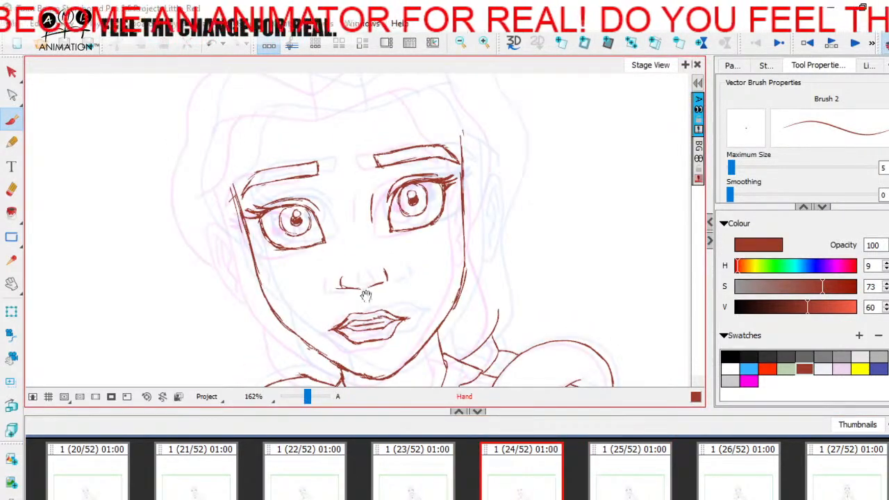
left_click_drag(338, 312, 396, 283)
left_click_drag(307, 397, 309, 397)
key("space")
left_click_drag(284, 221, 316, 215)
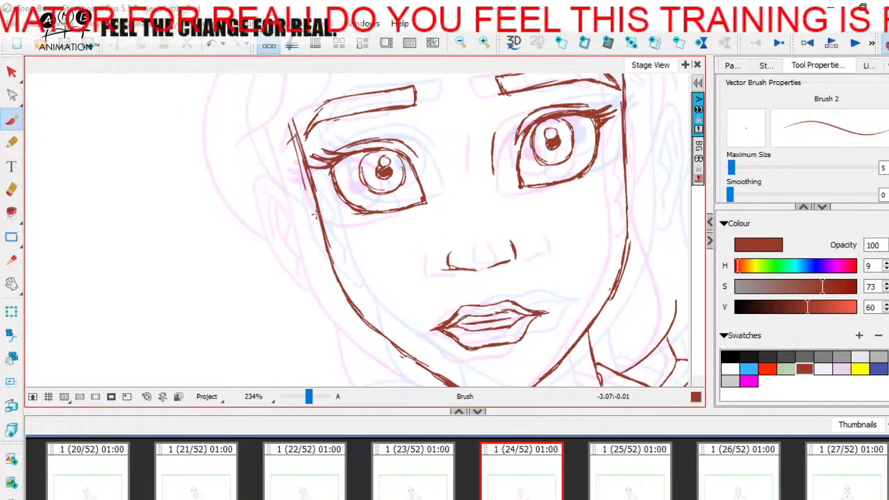
left_click(624, 488)
left_click(427, 470)
left_click(516, 476)
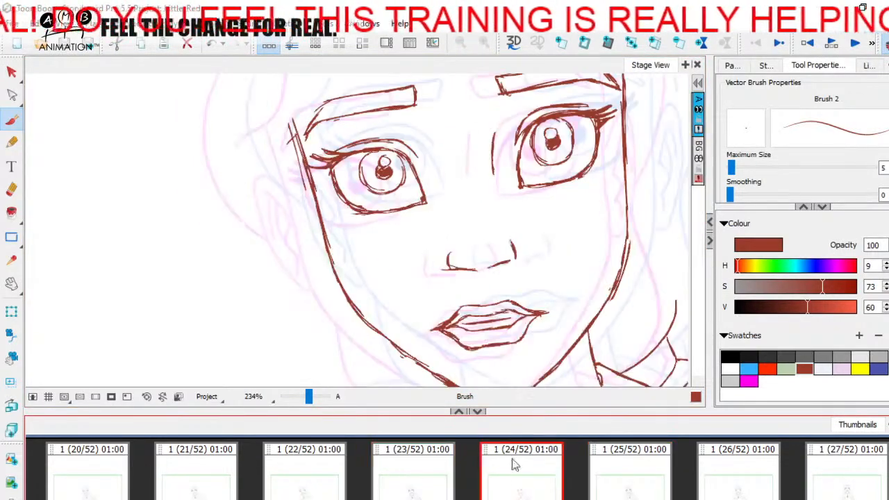
mouse_move(304, 174)
left_mouse_down()
mouse_move(274, 178)
mouse_move(308, 268)
left_mouse_up()
left_click(437, 455)
left_click(521, 472)
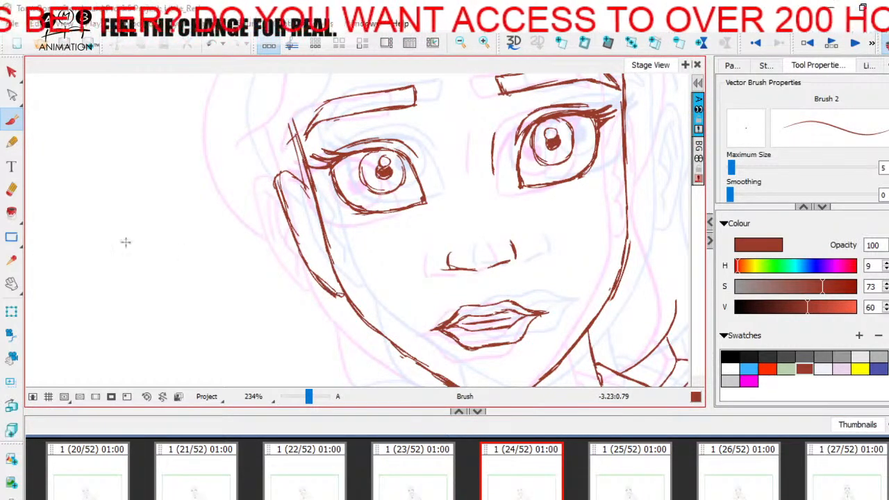
Erase the lower outline of the viewer's-left ear and redraw it down to the jaw
key("alt+e")
left_click_drag(305, 263, 337, 307)
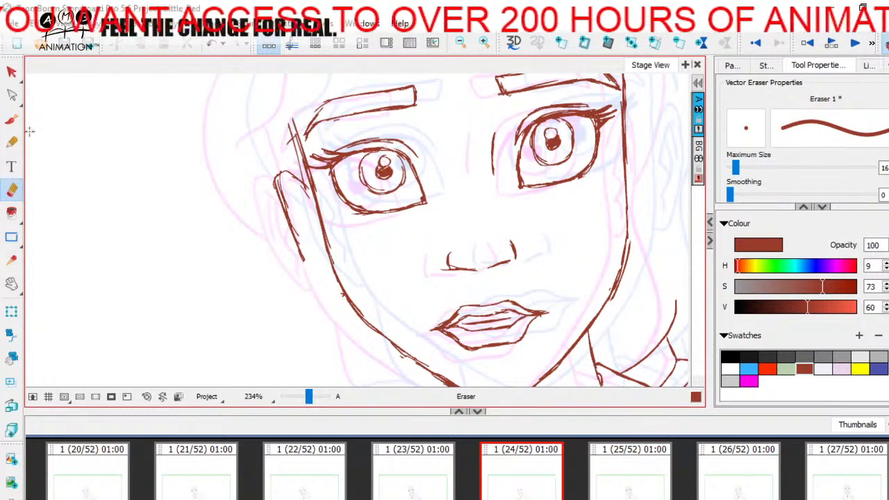
key("alt+b")
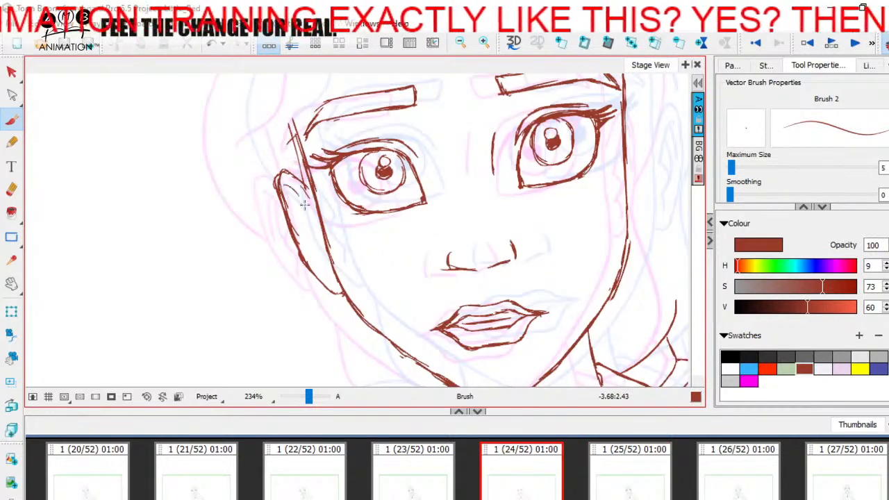
Draw the inner folds of the viewer's-left ear, and erase and redraw its outer edge
left_click_drag(292, 188, 310, 220)
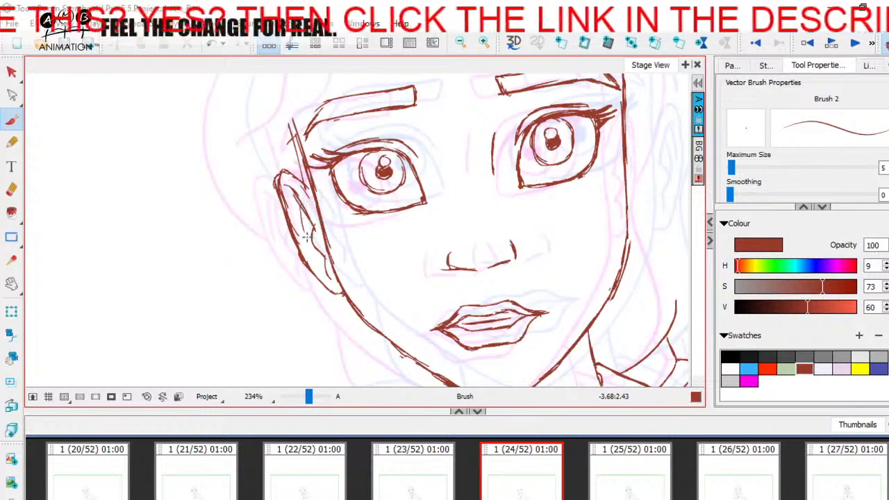
left_click_drag(290, 185, 304, 240)
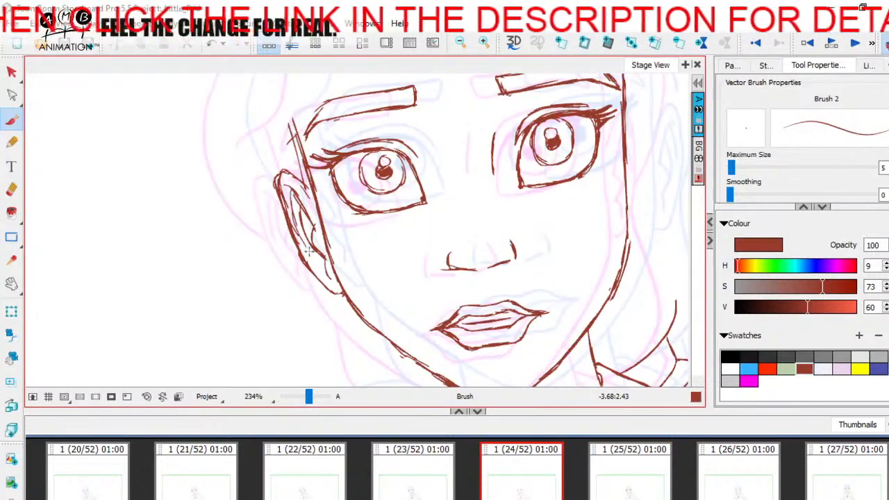
left_click(11, 189)
mouse_move(277, 191)
left_mouse_down()
mouse_move(284, 248)
mouse_move(280, 195)
mouse_move(293, 250)
left_mouse_up()
key("alt+b")
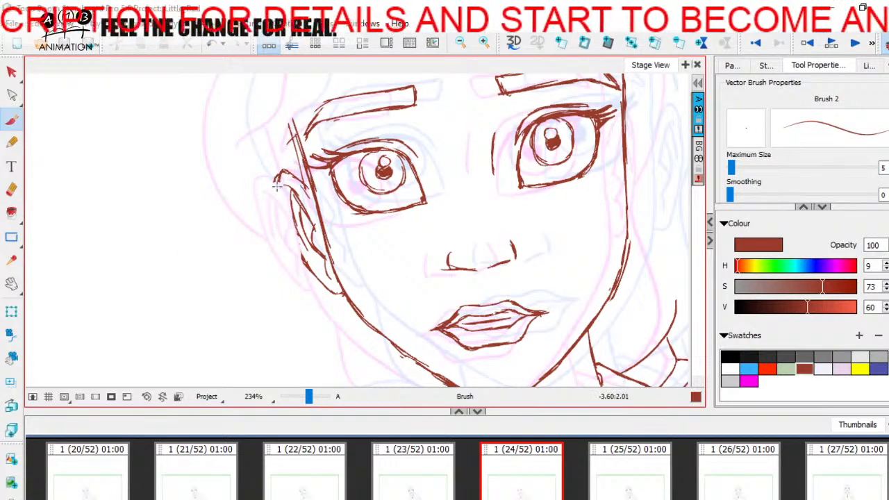
left_click_drag(280, 196, 297, 251)
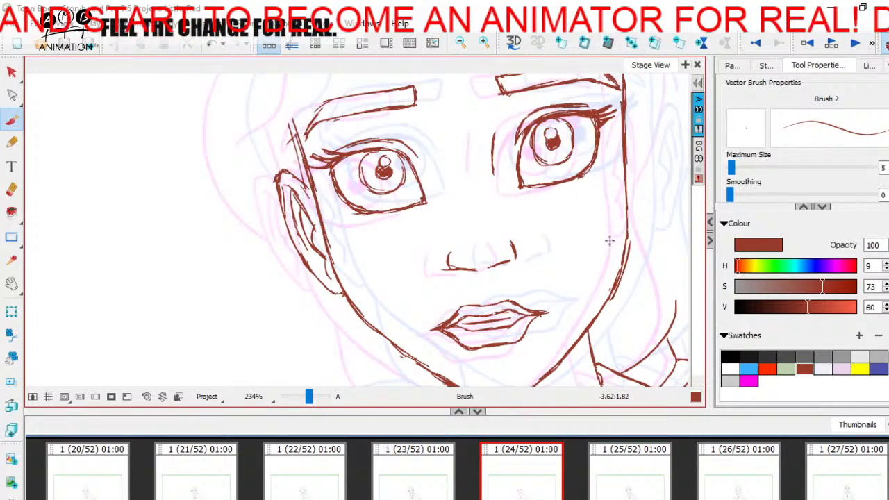
Outline the viewer's-right ear in dark red against the face contour, checking its shape against panel 25
left_click_drag(610, 240, 431, 281)
mouse_move(449, 202)
left_mouse_down()
mouse_move(469, 152)
mouse_move(474, 200)
left_mouse_up()
mouse_move(472, 169)
left_mouse_down()
mouse_move(473, 224)
mouse_move(458, 275)
left_mouse_up()
key("Right")
key("Left")
key("Right")
key("Left")
Draw the inner folds of the viewer's-right ear in dark red and reinforce its outer edge, checking against panel 25
left_click_drag(465, 166, 460, 180)
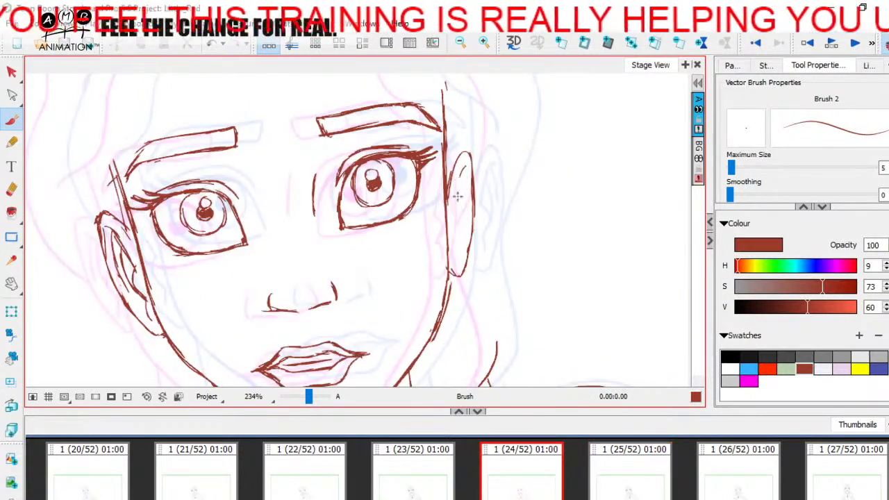
key("Right")
key("Left")
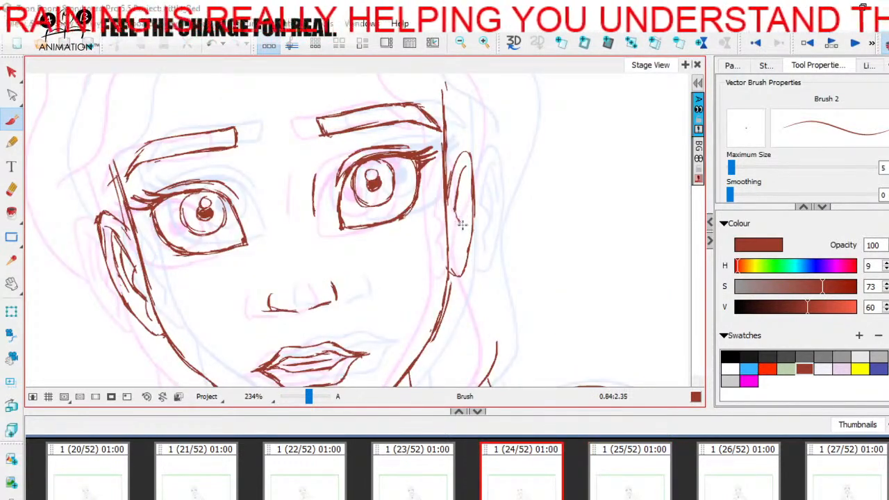
key("Right")
key("Left")
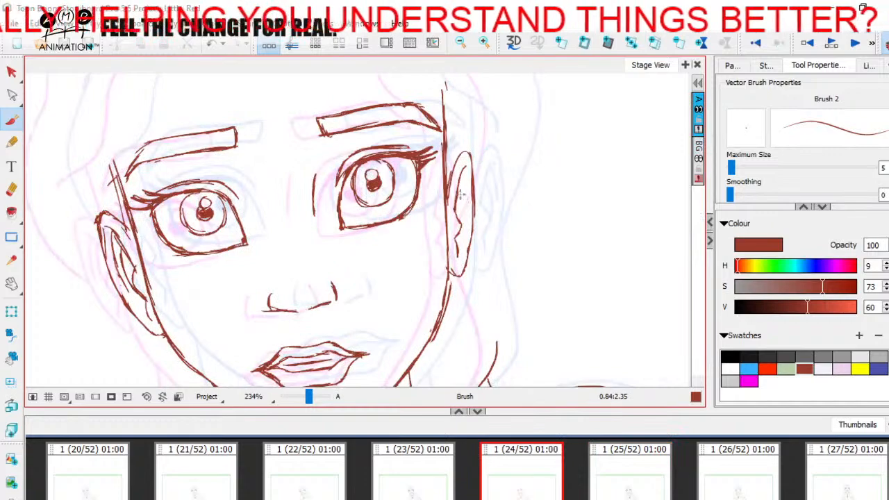
left_click_drag(460, 229, 450, 252)
key("Right")
key("Left")
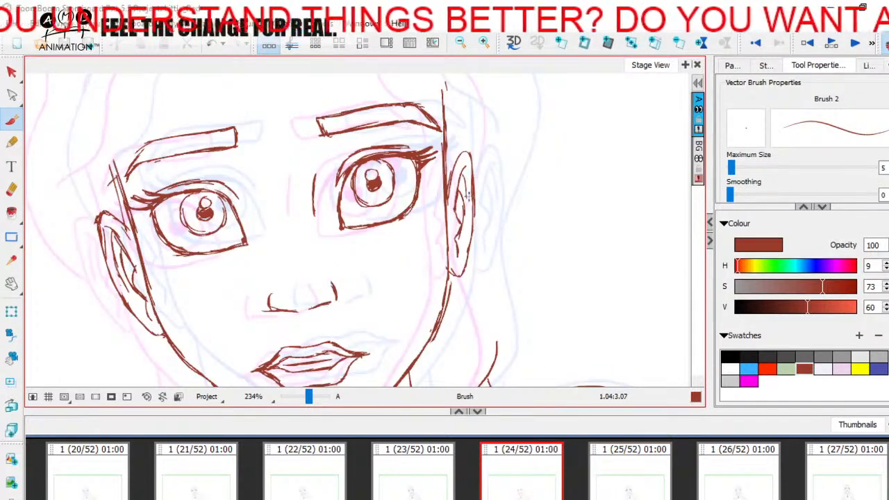
left_click_drag(471, 158, 466, 256)
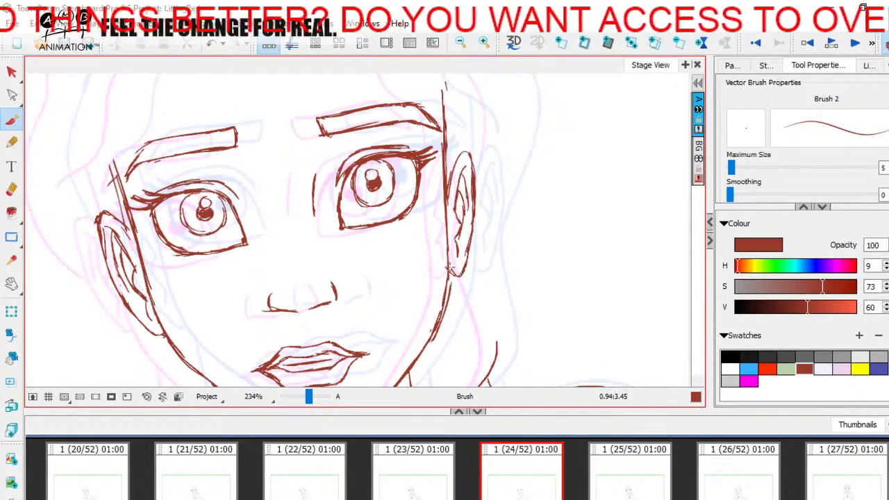
Compare the viewer's-right ear across panels 23, 24 and 25 by flipping between them
key("Right")
key("Left")
key("Right")
key("Left")
key("Left")
key("Right")
key("Right")
key("Left")
Sketch a blue demonstration ear in the empty area beside the head, with a horizontal guide line and inner folds
left_click(877, 366)
key("space")
left_click_drag(499, 294, 367, 301)
mouse_move(480, 163)
left_mouse_down()
mouse_move(489, 240)
mouse_move(456, 222)
mouse_move(462, 279)
mouse_move(473, 258)
left_mouse_up()
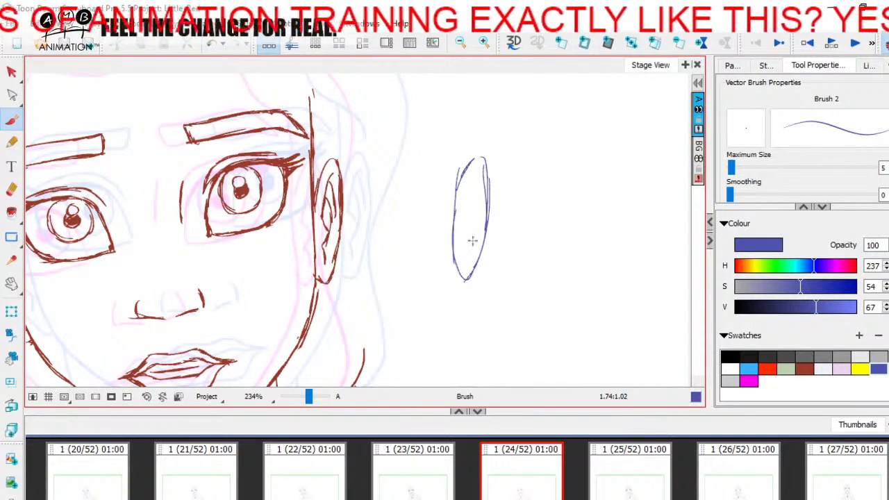
mouse_move(442, 229)
left_mouse_down()
mouse_move(492, 228)
mouse_move(471, 181)
mouse_move(480, 185)
left_mouse_up()
left_click_drag(461, 235, 467, 265)
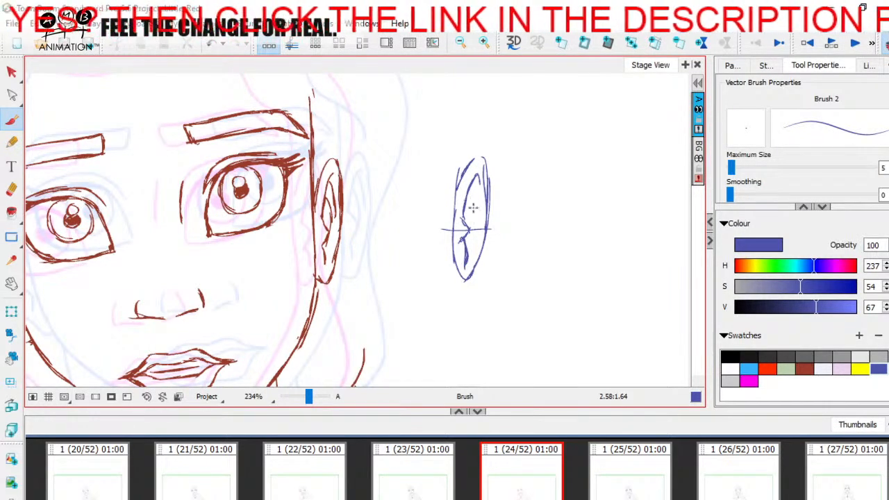
left_click_drag(476, 189, 474, 229)
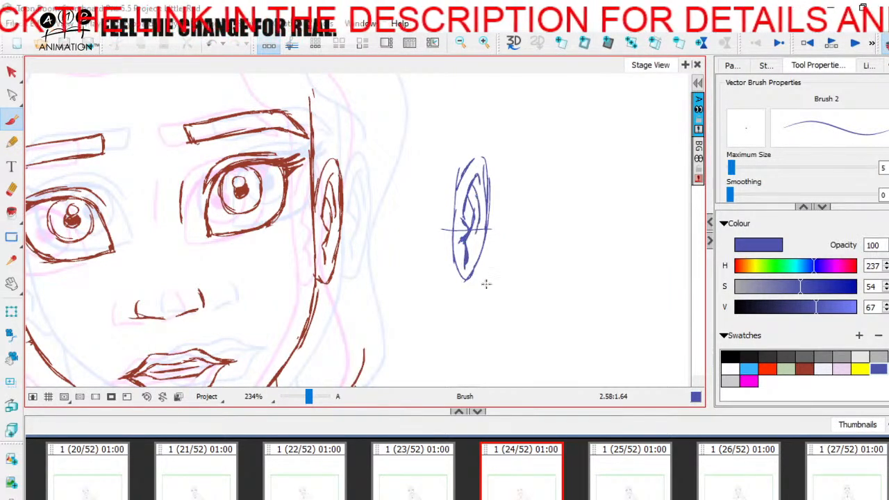
Select the blue demonstration ear with the Cutter and delete it
left_click(564, 478)
left_click(601, 470)
left_click(476, 460)
left_click(11, 71)
left_click(70, 101)
mouse_move(490, 139)
left_mouse_down()
mouse_move(506, 145)
mouse_move(495, 143)
left_mouse_up()
key("Delete")
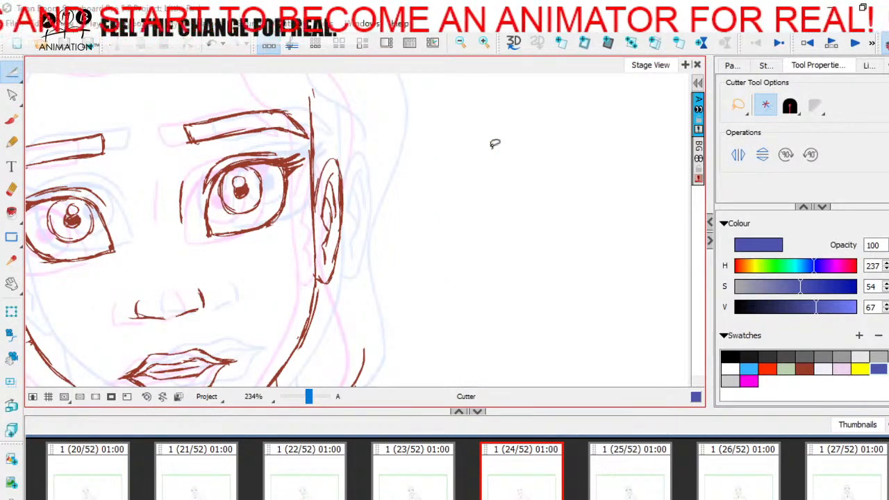
Compare the whole figure on panel 24 with panels 23 and 25 at a reduced zoom
left_click_drag(312, 402, 305, 401)
left_click(626, 479)
left_click(419, 479)
left_click(514, 484)
left_click(417, 468)
left_click(521, 476)
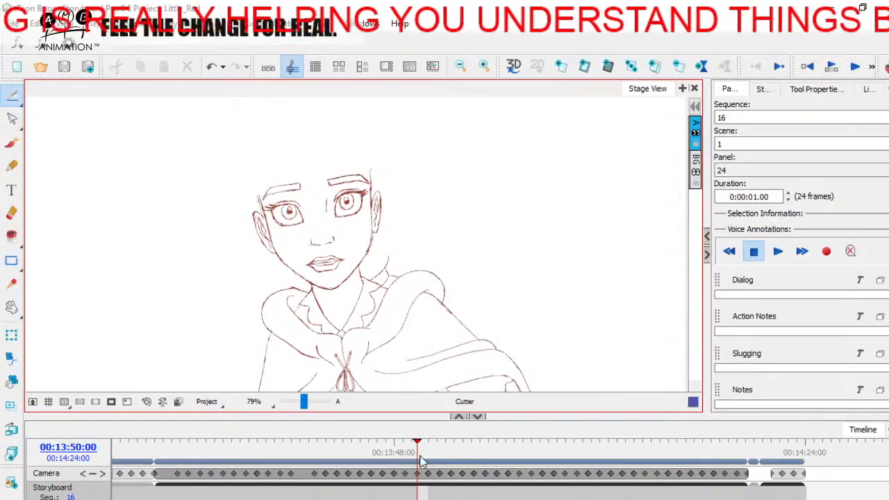
Review the front-facing pose on panel 48 in the timeline, and return to panel 24 in the thumbnails view
mouse_move(421, 462)
left_mouse_down()
mouse_move(412, 459)
mouse_move(435, 459)
mouse_move(347, 458)
mouse_move(452, 443)
mouse_move(287, 463)
mouse_move(463, 452)
mouse_move(413, 439)
mouse_move(293, 444)
mouse_move(484, 444)
mouse_move(325, 444)
mouse_move(521, 443)
mouse_move(358, 443)
mouse_move(520, 426)
mouse_move(711, 426)
mouse_move(692, 426)
left_mouse_up()
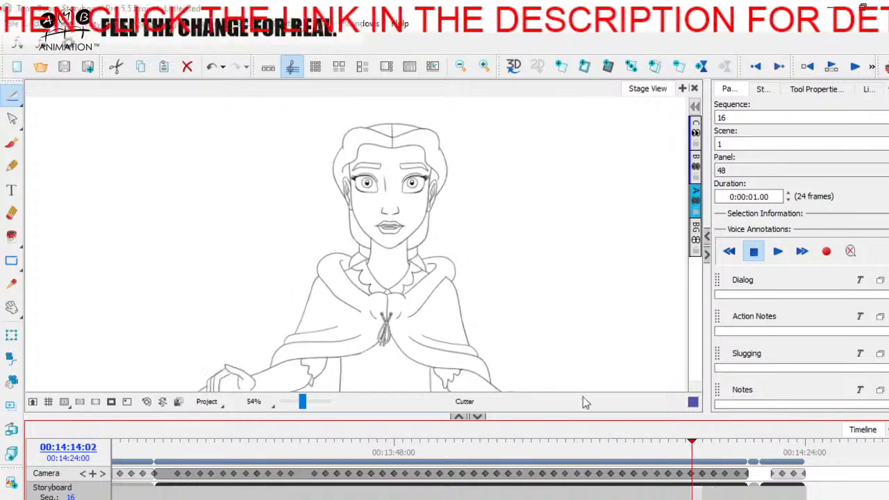
left_click_drag(304, 403, 302, 403)
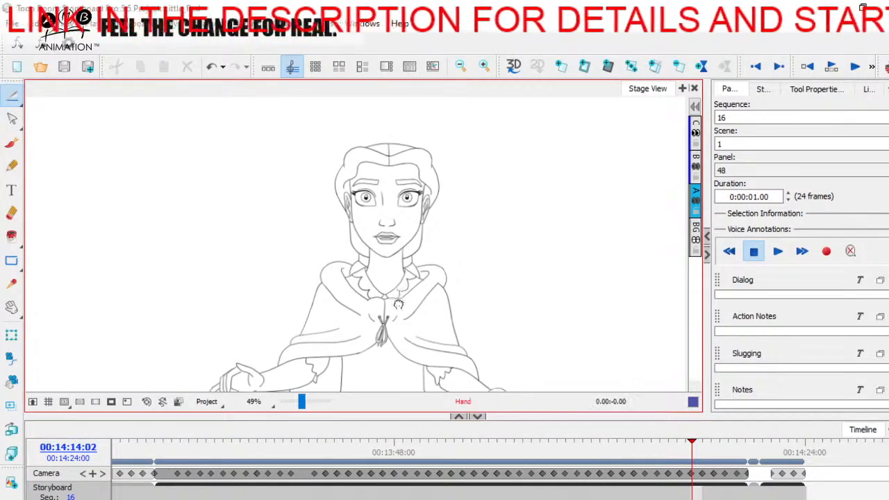
mouse_move(690, 445)
left_mouse_down()
mouse_move(342, 445)
mouse_move(379, 453)
mouse_move(605, 433)
mouse_move(720, 442)
mouse_move(312, 443)
mouse_move(499, 442)
mouse_move(263, 455)
mouse_move(586, 419)
mouse_move(393, 448)
mouse_move(312, 447)
mouse_move(481, 423)
mouse_move(308, 440)
mouse_move(462, 430)
mouse_move(347, 442)
mouse_move(423, 443)
left_mouse_up()
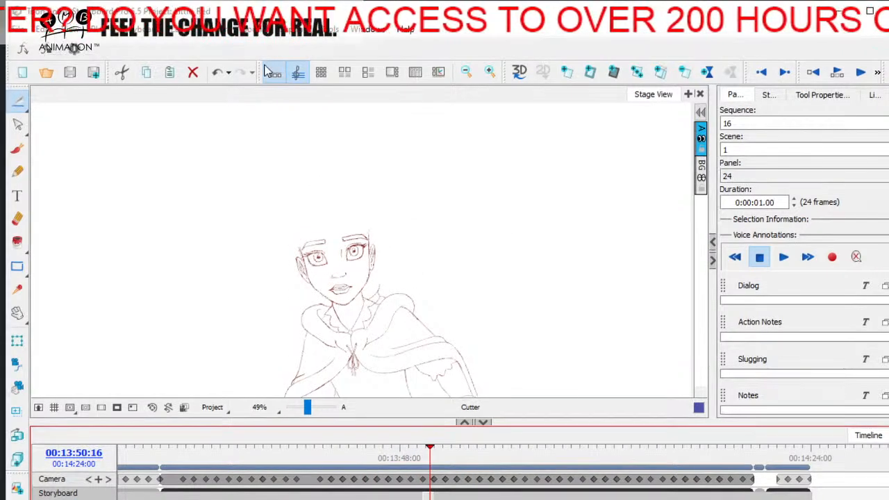
left_click(267, 71)
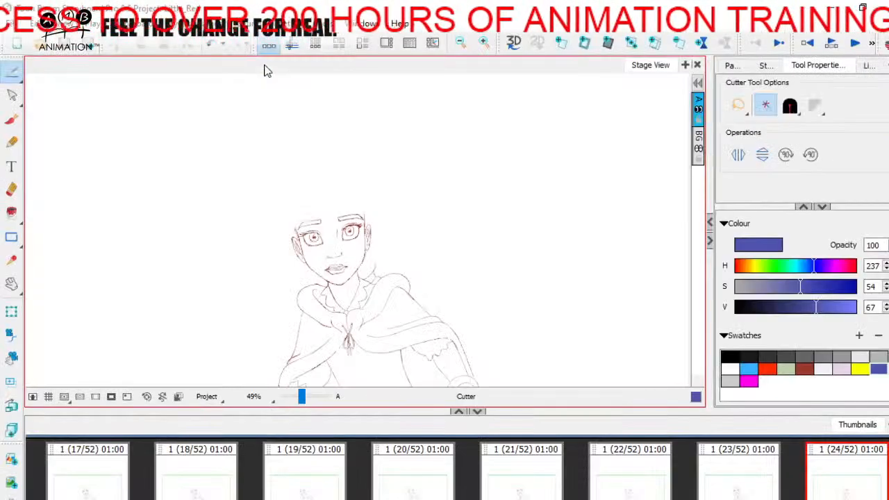
Show the onion skin and trace the forehead hairlines of panels 23 and 25 with blue brush guides on panel 24
left_click(800, 365)
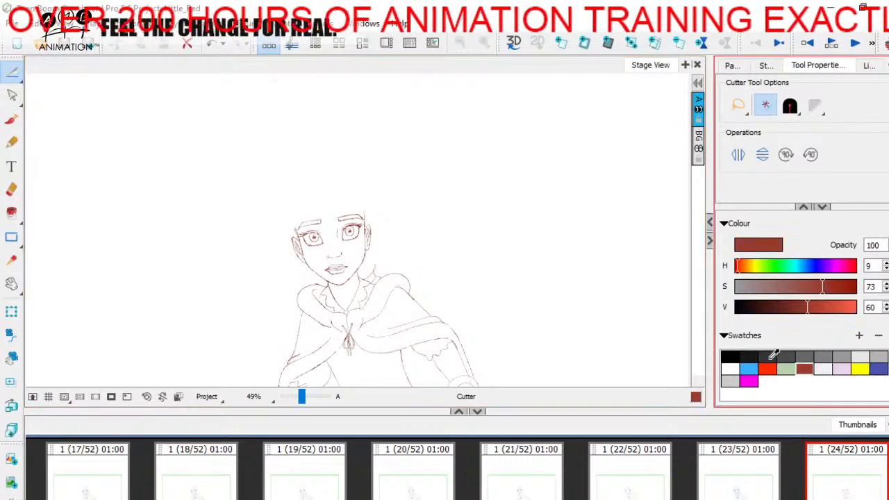
key("alt+o")
left_click_drag(302, 397, 308, 397)
key("space")
mouse_move(191, 195)
left_mouse_down()
mouse_move(336, 252)
mouse_move(428, 264)
left_mouse_up()
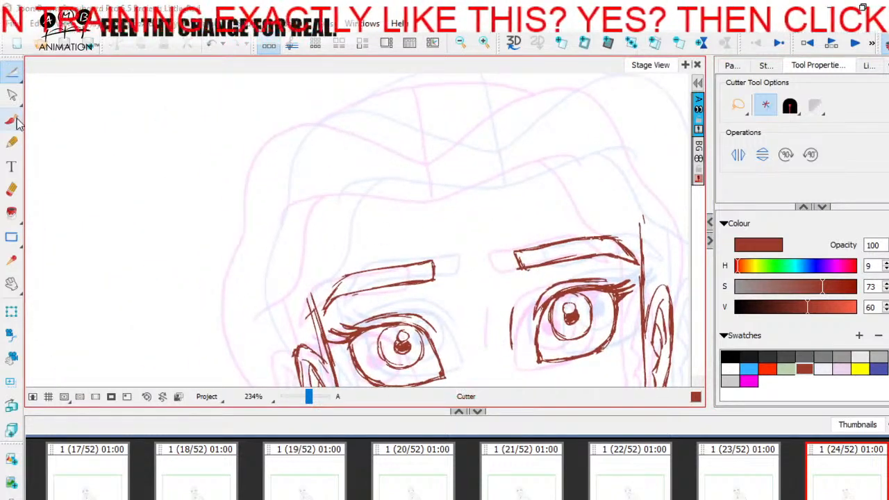
left_click(12, 120)
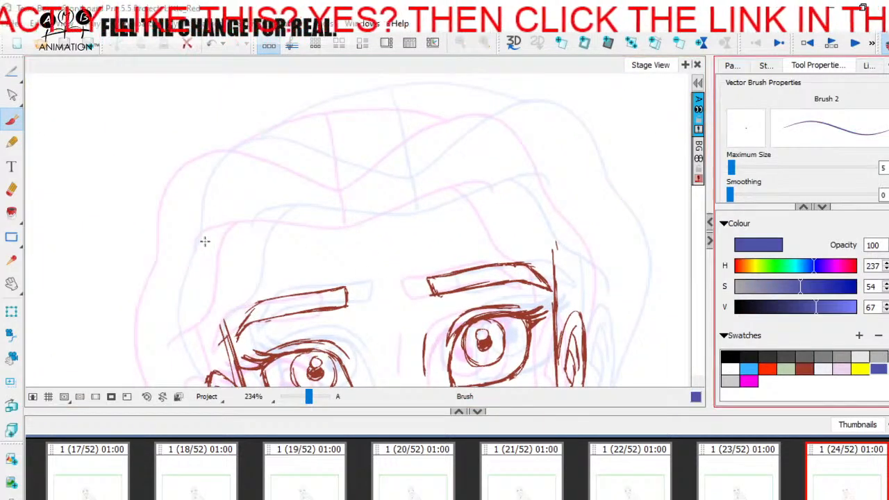
mouse_move(199, 244)
left_mouse_down()
mouse_move(220, 228)
mouse_move(352, 224)
mouse_move(466, 182)
mouse_move(496, 184)
left_mouse_up()
left_click_drag(250, 223, 553, 178)
Draw the in-between forehead hairline in dark red midway between the two blue guides
left_click(803, 369)
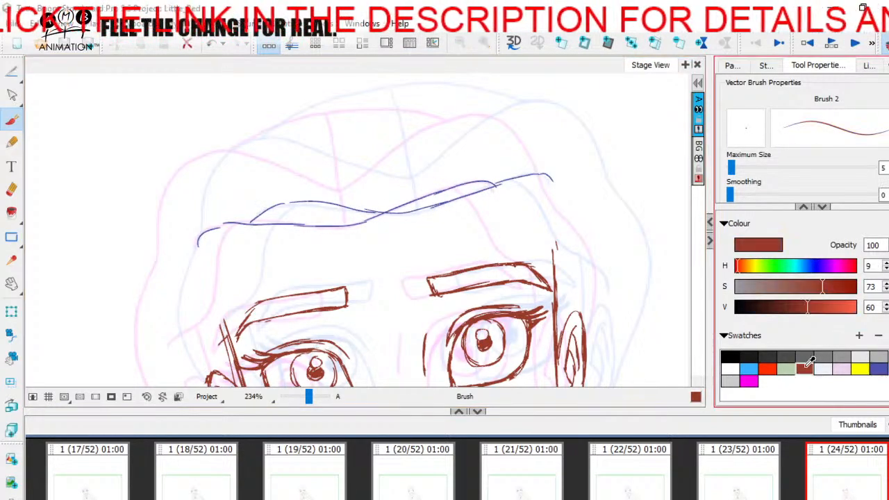
mouse_move(221, 235)
left_mouse_down()
mouse_move(246, 214)
mouse_move(374, 216)
left_mouse_up()
left_click_drag(401, 236, 413, 200)
left_click_drag(421, 234, 423, 228)
Delete the blue hairline guides and save the project
left_click(15, 80)
left_click(56, 73)
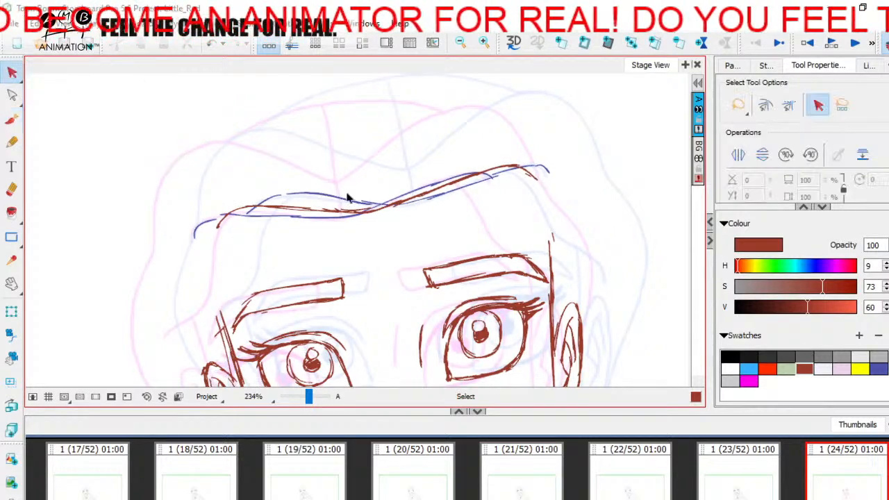
left_click(358, 202)
key("Delete")
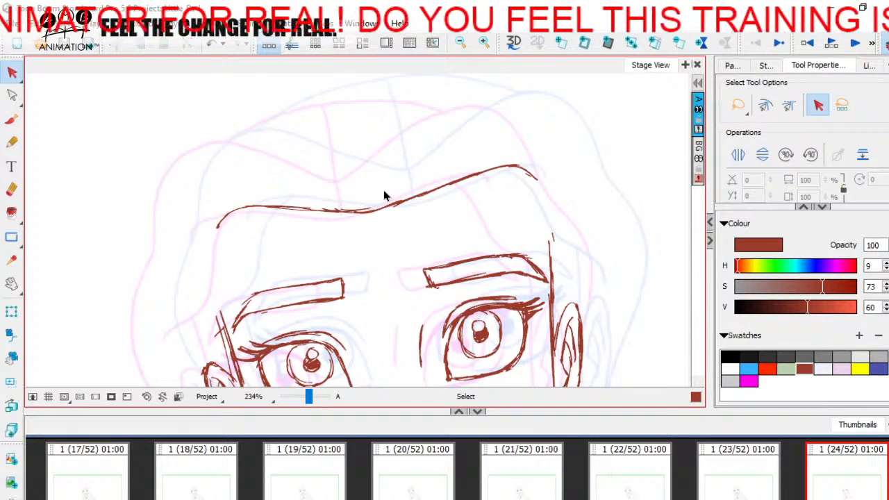
key("ctrl+s")
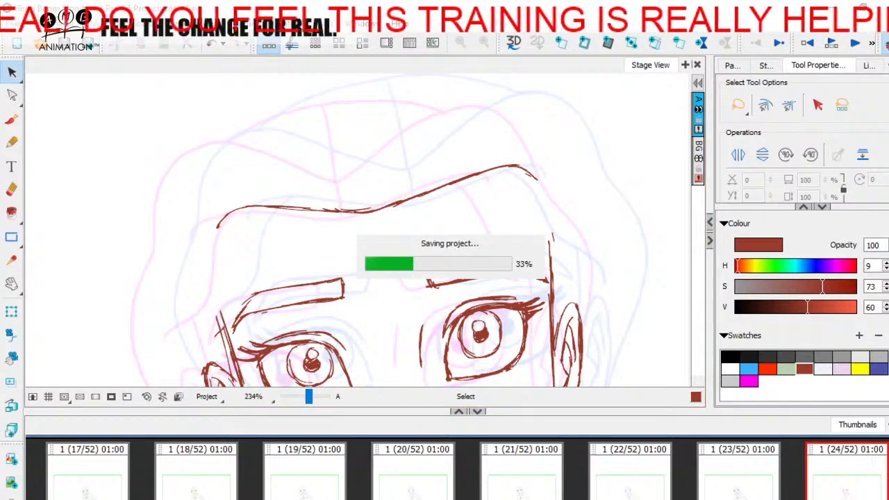
Compare the forehead hairline on panel 24 with panels 23 and 25
left_click(415, 488)
left_click(517, 486)
left_click(609, 482)
left_click(511, 488)
left_click(411, 489)
left_click(609, 487)
left_click(508, 490)
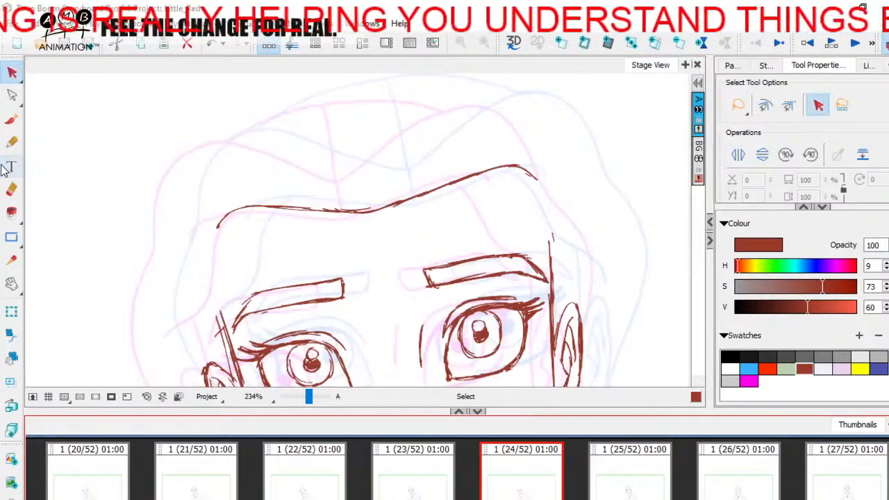
Erase and redraw the viewer's-right end of the forehead hairline, and trim its viewer's-left end
left_click(12, 189)
left_click_drag(537, 175, 529, 182)
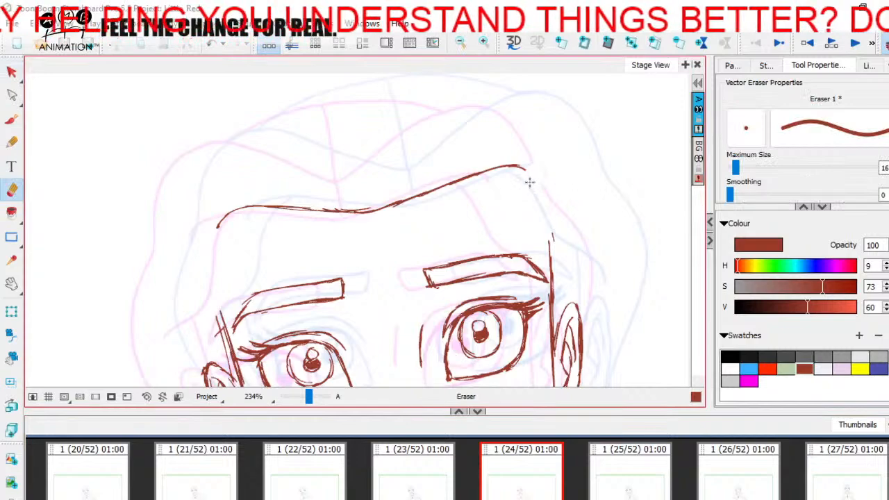
left_click(11, 119)
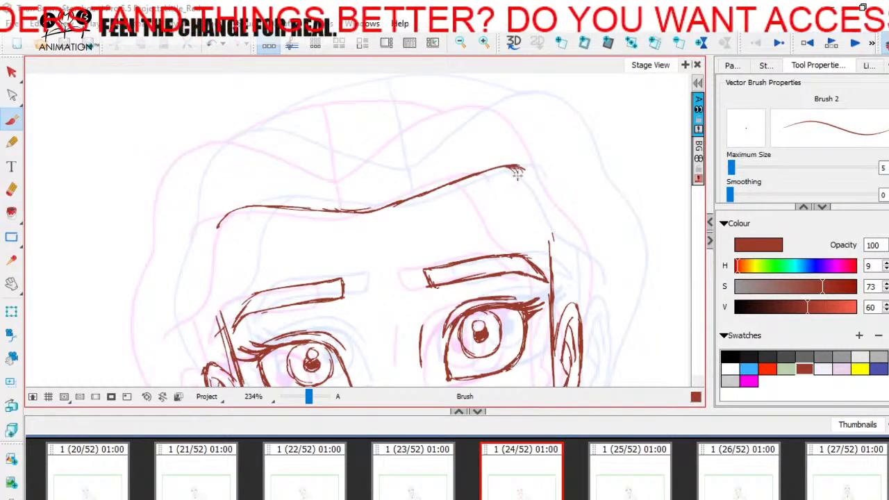
left_click(11, 189)
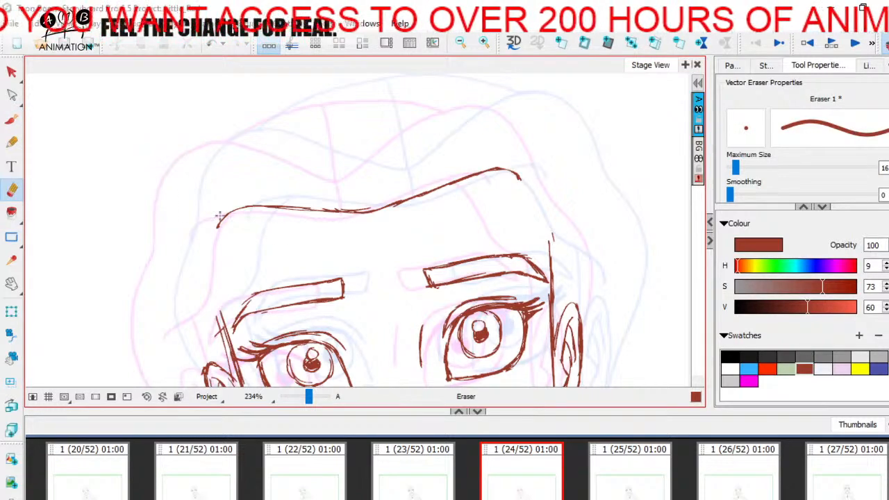
Draw the upper front hair waves and the crown arc in dark red midway between panels 23 and 25
key("alt+b")
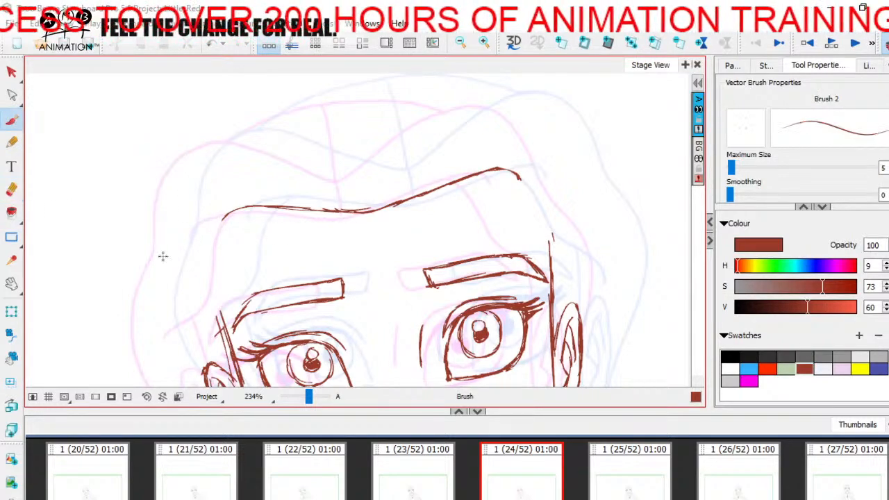
scroll(369, 156, "up", 2)
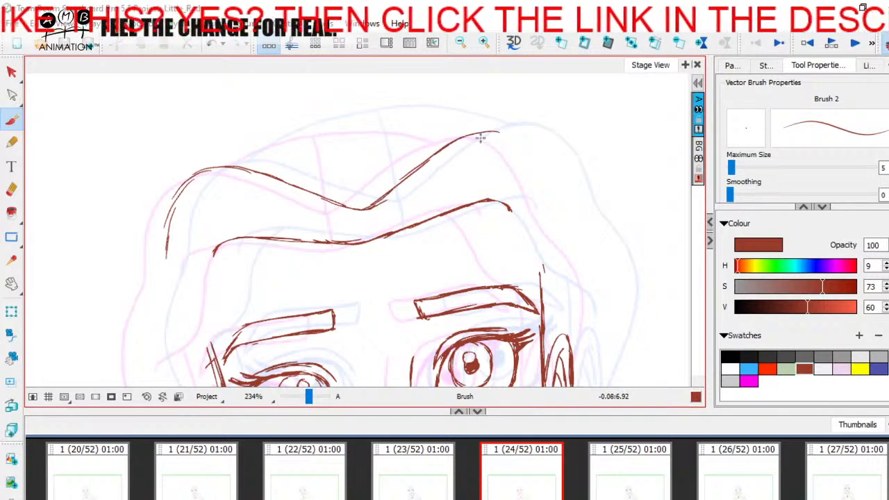
left_click_drag(560, 194, 559, 198)
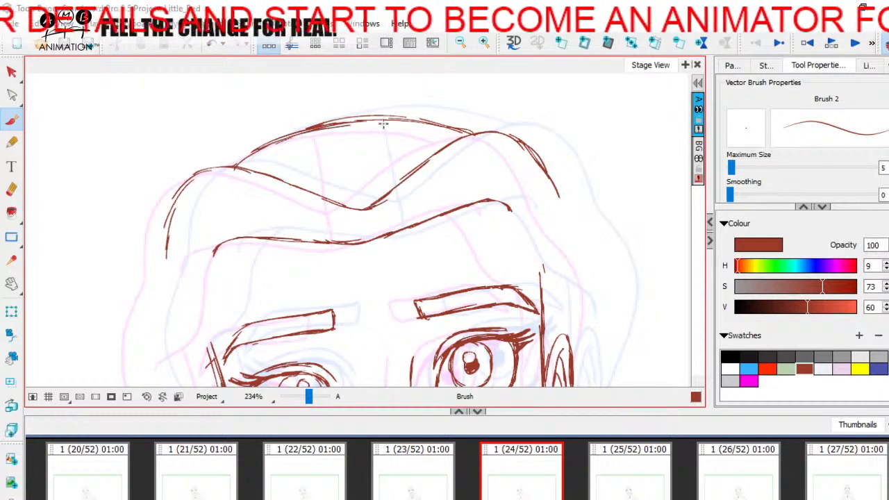
Erase and redraw the crown arc slightly lower, and add the centre parting line down to the forehead hairline
left_click(11, 190)
mouse_move(294, 125)
left_mouse_down()
mouse_move(404, 112)
mouse_move(334, 118)
mouse_move(451, 134)
left_mouse_up()
key("alt+b")
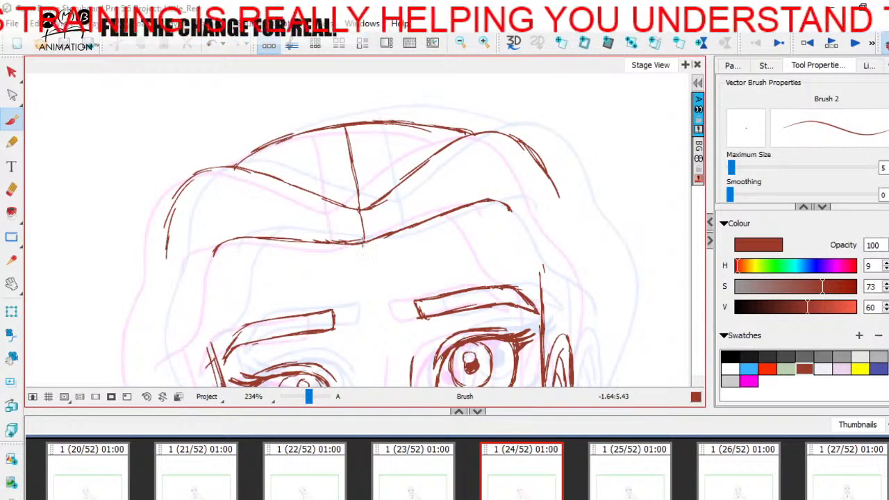
Examine the head with its new hair lines on panel 24 against panels 23 and 25 at 126% zoom
left_click_drag(475, 243, 477, 229)
left_click(293, 398)
left_click(294, 398)
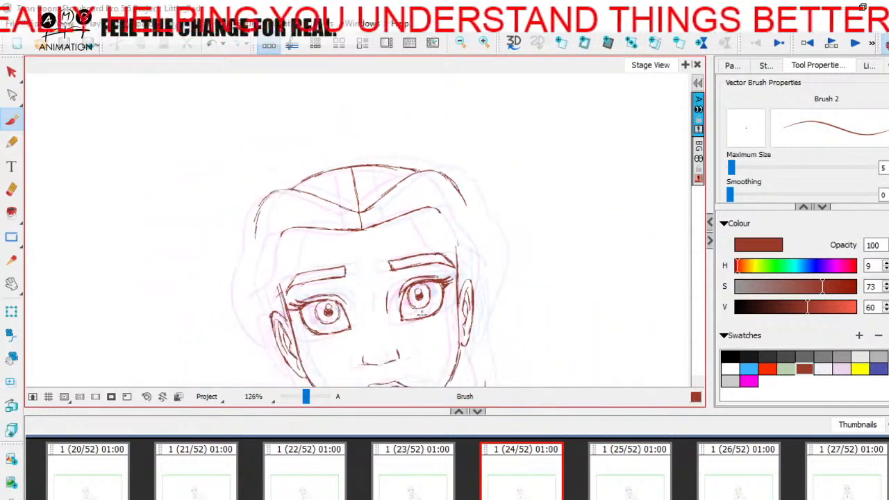
left_click_drag(400, 341, 390, 303)
left_click(525, 482)
left_click(602, 474)
left_click(503, 482)
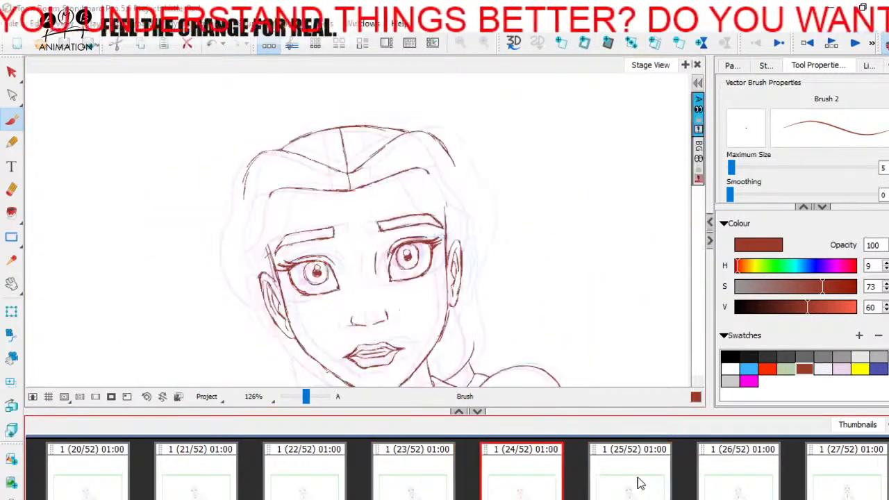
left_click(643, 480)
left_click(445, 483)
left_click(554, 490)
left_click(420, 478)
left_click(506, 477)
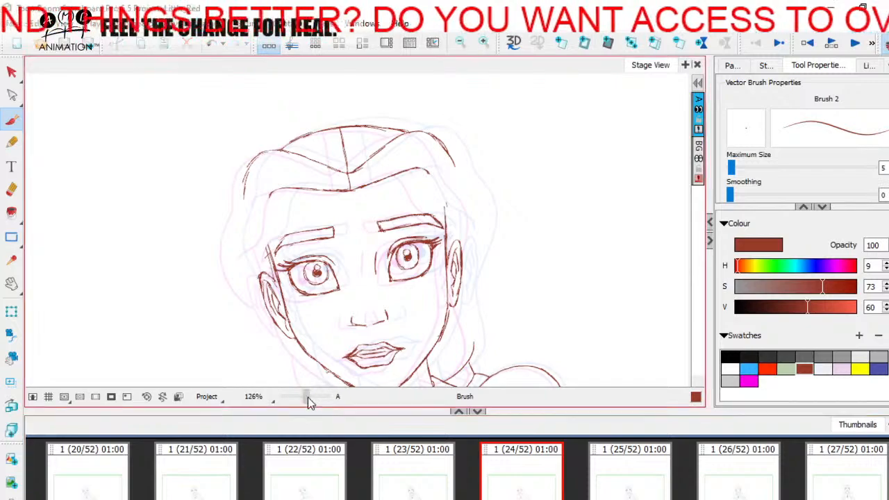
Draw the hairline from the forehead down to the viewer's-left temple in dark red
left_click_drag(307, 398, 310, 397)
left_click_drag(316, 342, 458, 319)
left_click_drag(309, 396, 311, 396)
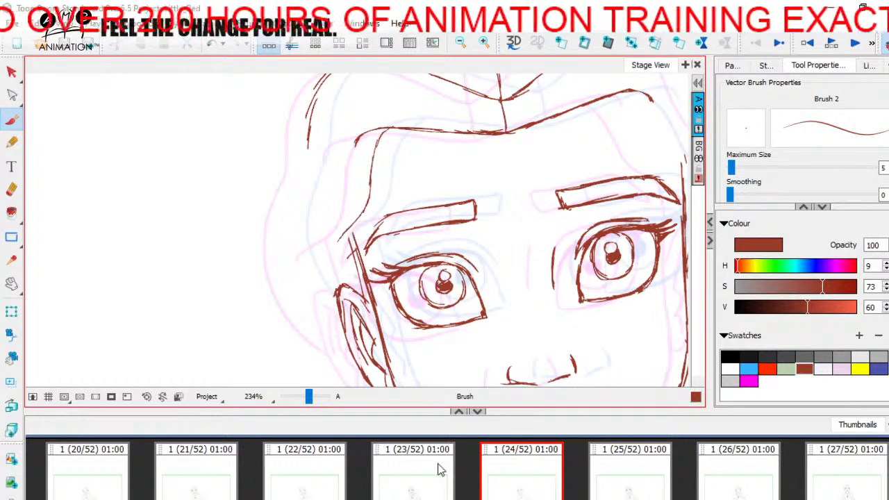
Compare the viewer's-left temple hairline across panels 23, 24 and 25
left_click(520, 486)
key("Left")
key("Right")
key("Right")
key("Left")
key("Left")
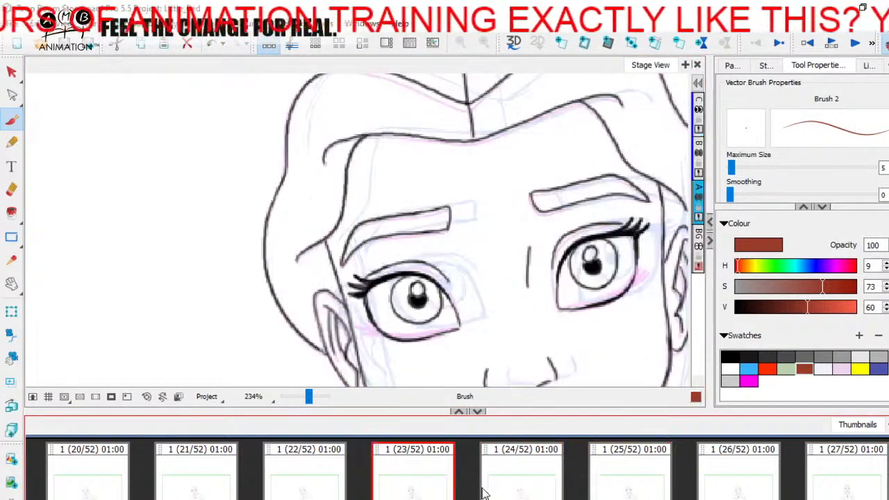
key("Right")
Extend and thicken the viewer's-left temple hair strand outward above the ear, ending in a short downward curve
left_click_drag(325, 249, 323, 266)
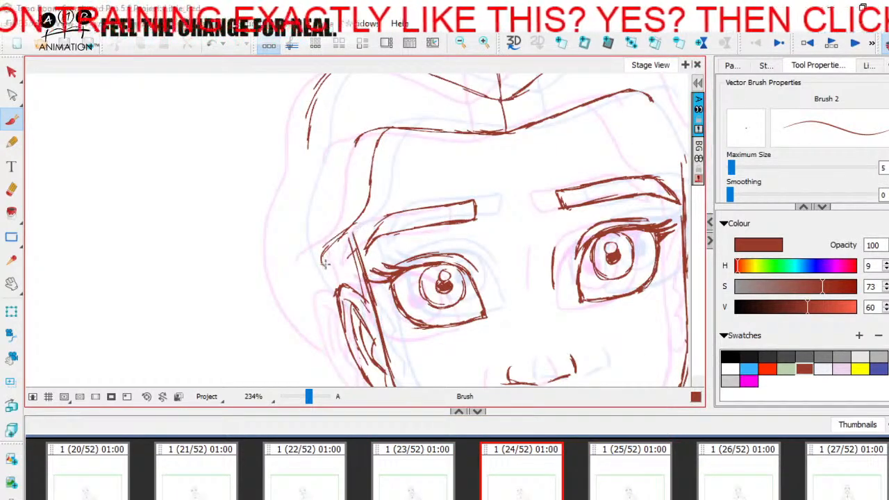
left_click_drag(364, 210, 323, 264)
key("space")
left_click_drag(467, 216, 405, 207)
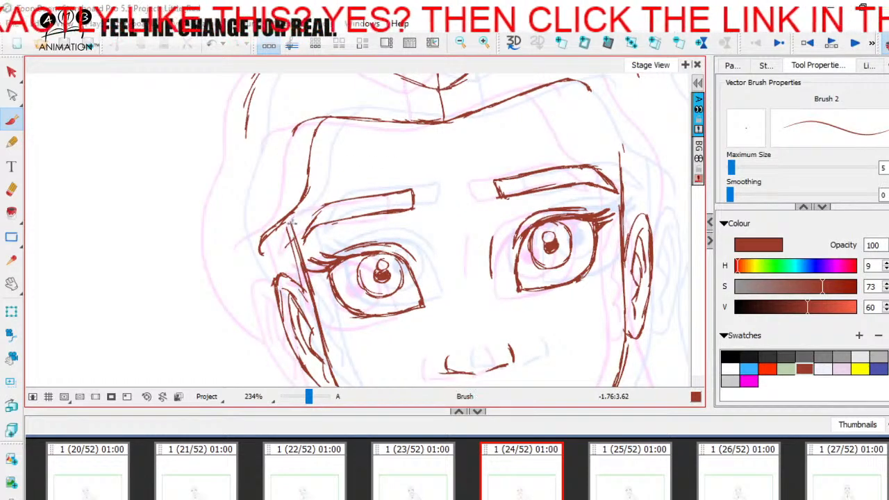
Extend the outer hair outline on the viewer's-left side from beside the forehead down behind the ear in dark red
left_click_drag(272, 187, 284, 244)
key("space")
mouse_move(257, 213)
left_mouse_down()
mouse_move(241, 268)
mouse_move(258, 198)
left_mouse_up()
left_click_drag(266, 159, 272, 280)
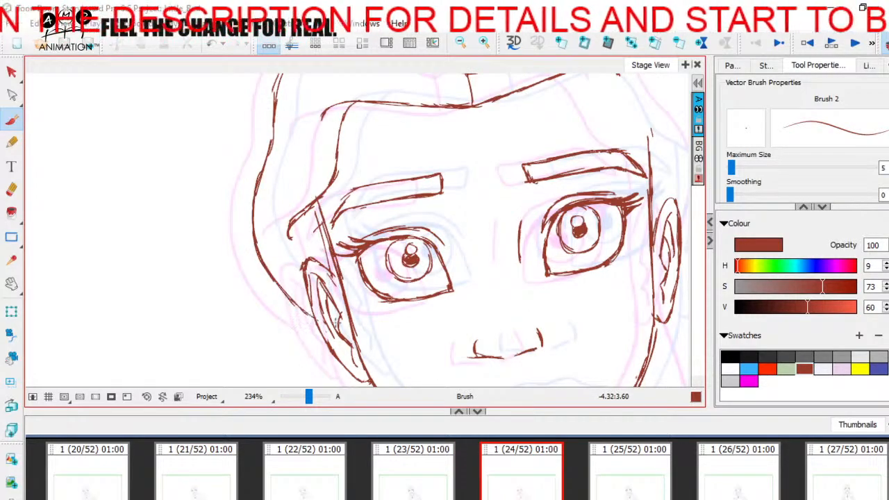
Compare the viewer's-left outer hair outline on panel 24 with panels 23 and 25
key("period")
key("comma")
key("comma")
key("period")
key("period")
key("comma")
key("period")
key("comma")
Draw the viewer's-right outer hair outline from the crown down past the temple to beside the ear
key("space")
mouse_move(496, 243)
left_mouse_down()
mouse_move(350, 310)
mouse_move(305, 359)
left_mouse_up()
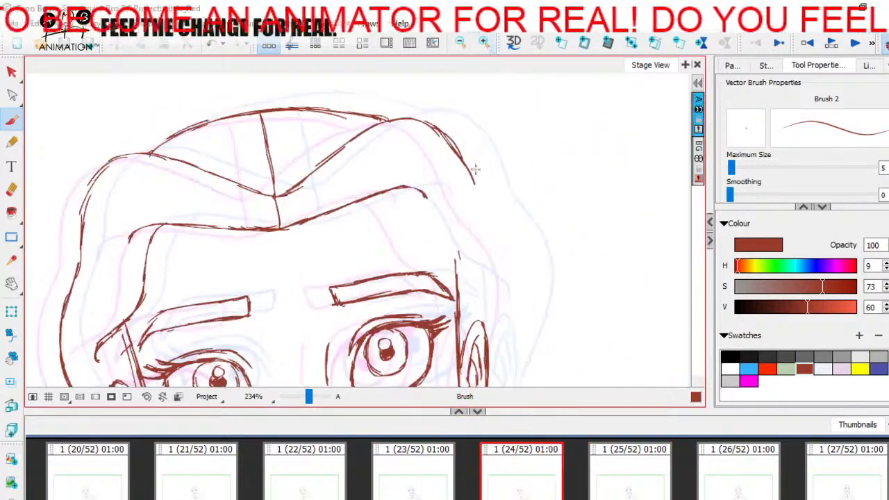
key("space")
left_click_drag(484, 198, 487, 161)
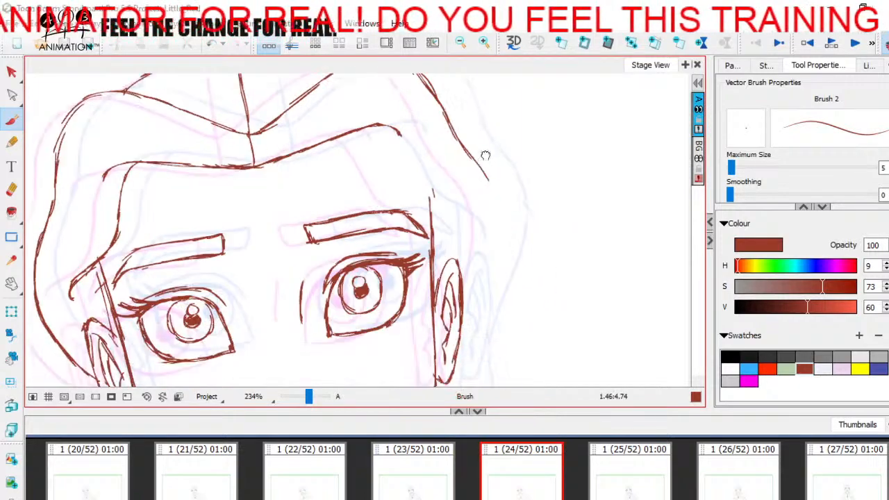
scroll(493, 213, "down", 2)
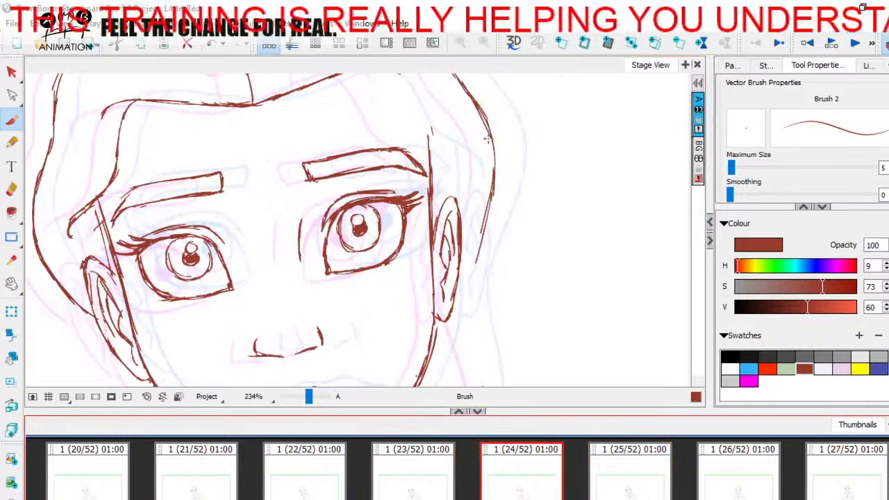
left_click_drag(487, 218, 492, 181)
scroll(471, 295, "down", 2)
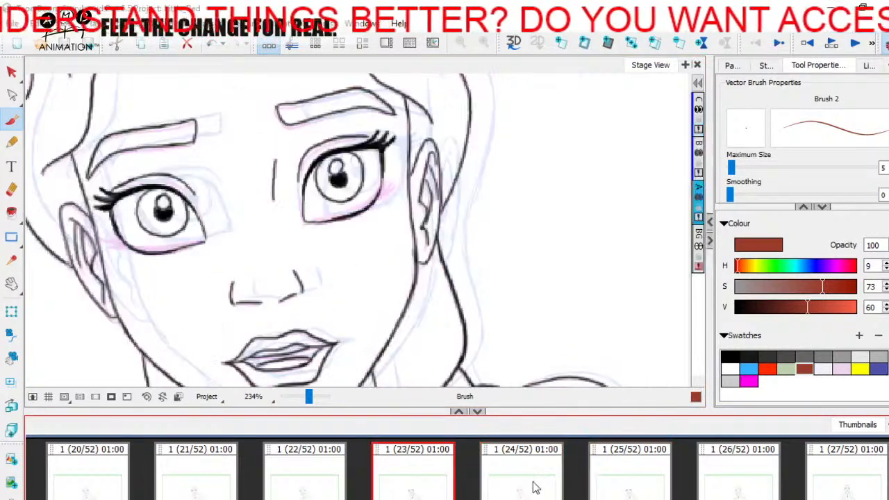
Erase the hair outline beside the viewer's-right ear and redraw it down to the hair at the neck
left_click(11, 189)
left_click_drag(490, 165, 482, 278)
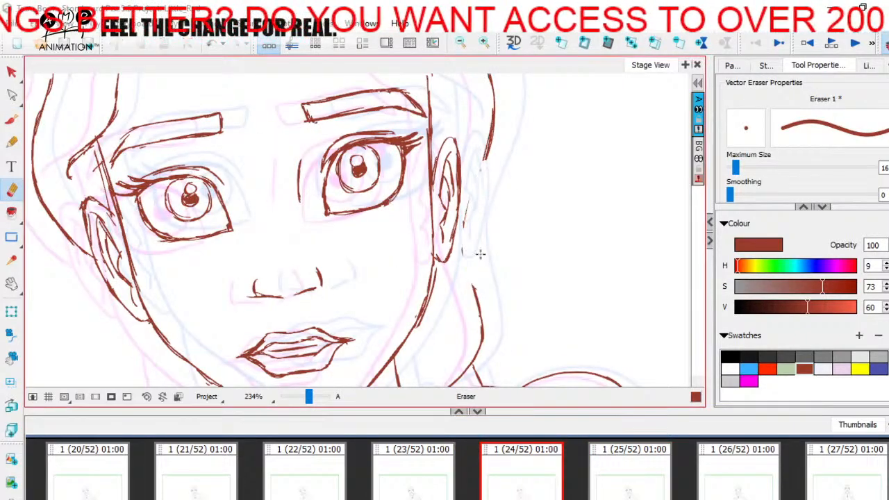
scroll(483, 240, "up", 2)
left_click_drag(460, 232, 457, 218)
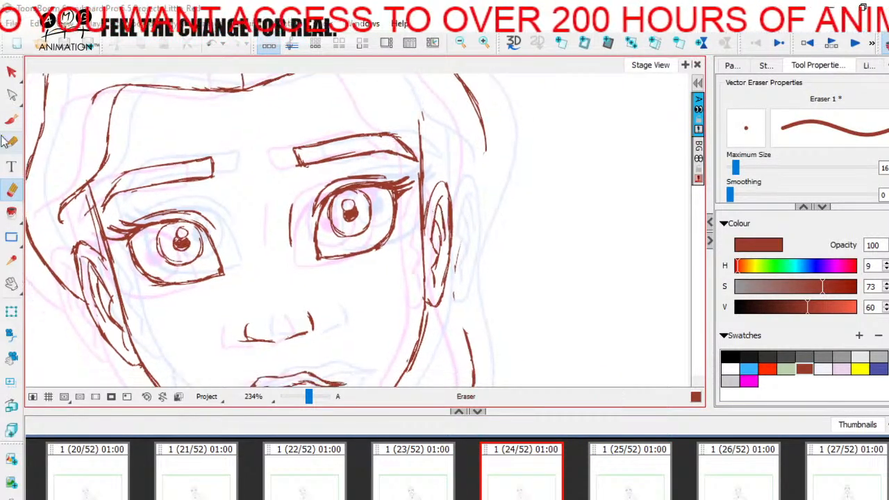
key("alt+b")
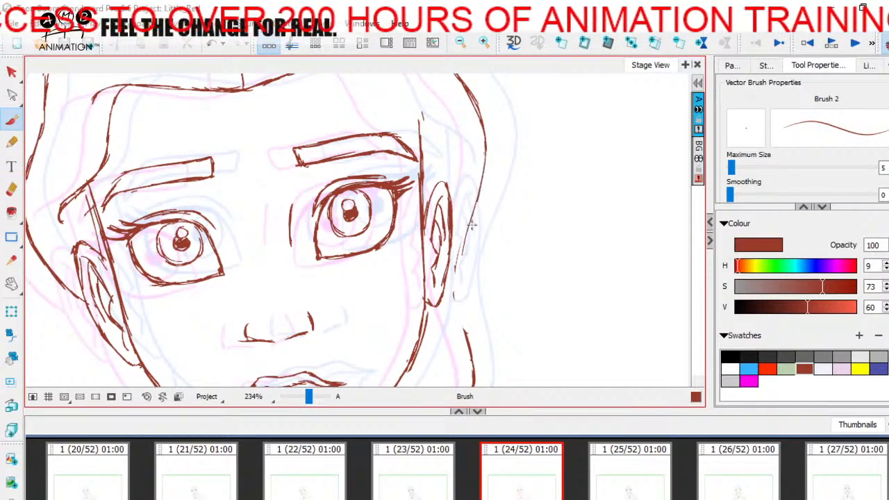
left_click_drag(453, 296, 477, 342)
left_click_drag(464, 318, 451, 274)
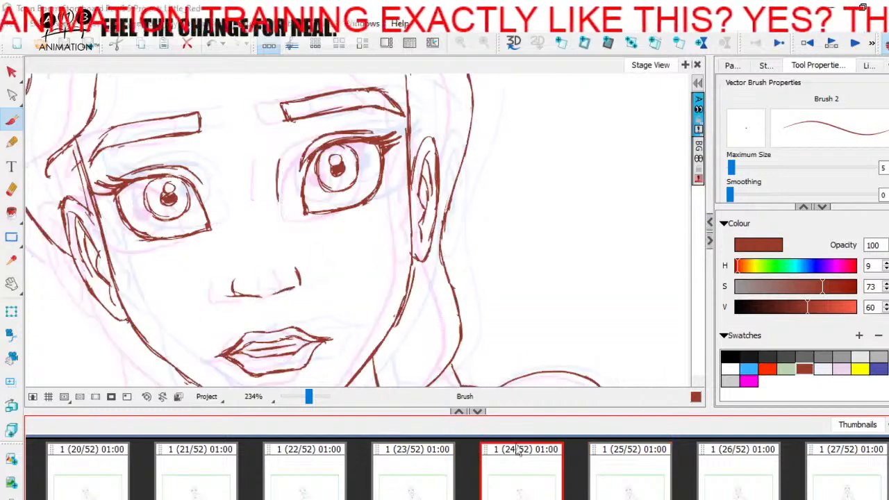
Erase the hair outline behind the viewer's-right ear again and redraw it tighter to the ear, refining the curve above
left_click(11, 189)
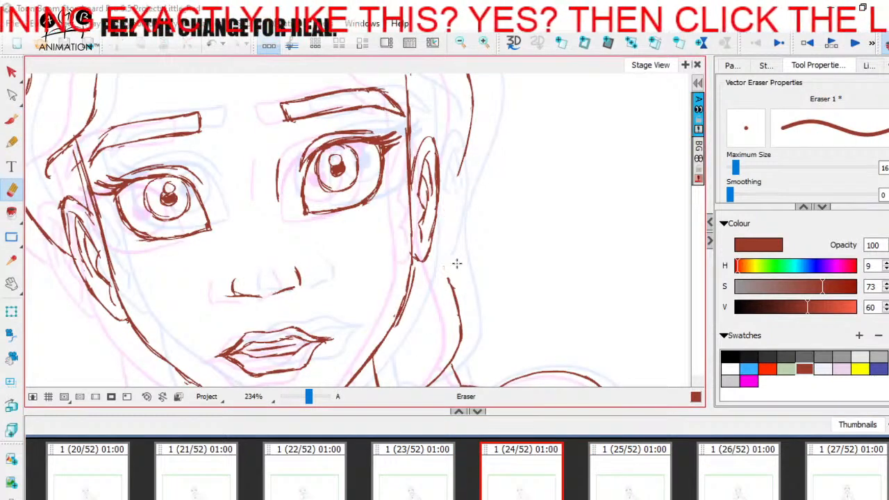
key("alt+b")
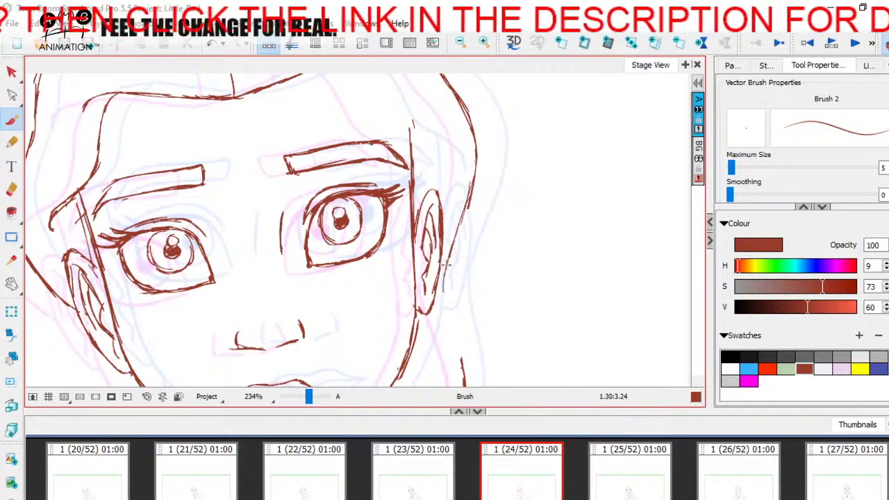
left_click_drag(455, 319, 448, 271)
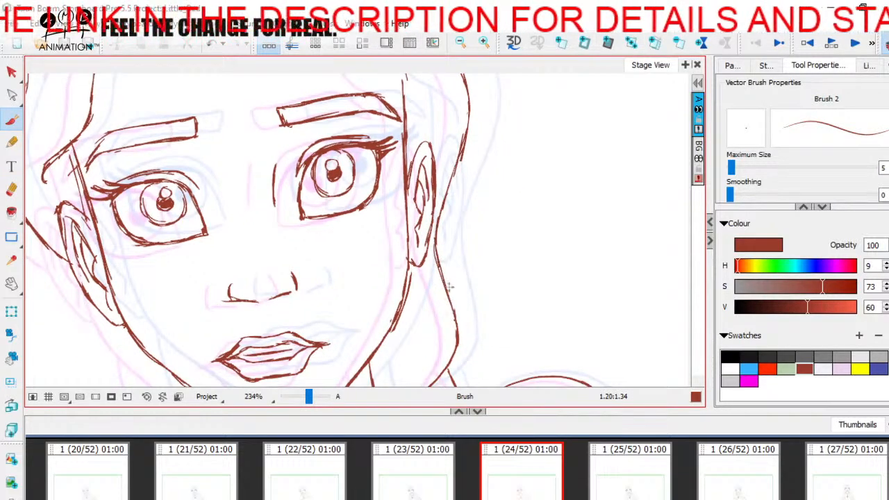
scroll(449, 300, "up", 3)
key("alt+e")
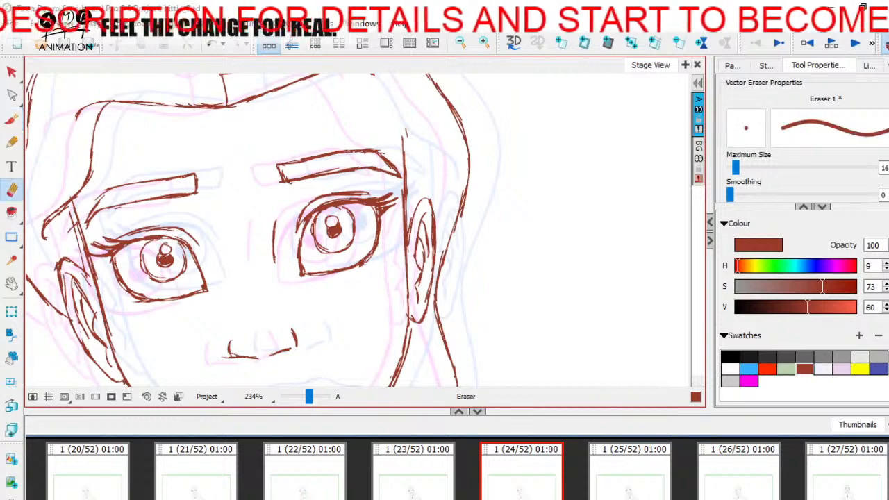
left_click(12, 121)
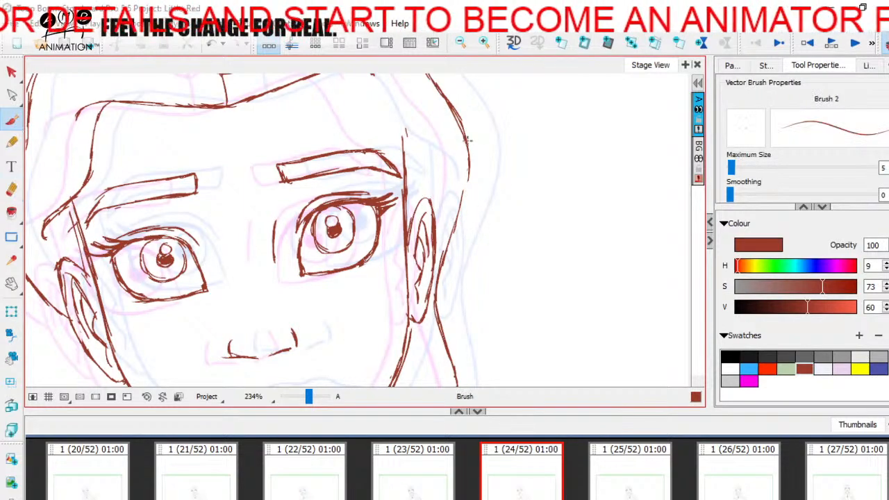
Check the outer hair against panels 23 and 25, and redraw the stretch next to the viewer's-right earlobe on panel 24
left_click(606, 477)
left_click(531, 480)
left_click(445, 479)
left_click(531, 482)
left_click(606, 478)
left_click(444, 474)
left_click(531, 472)
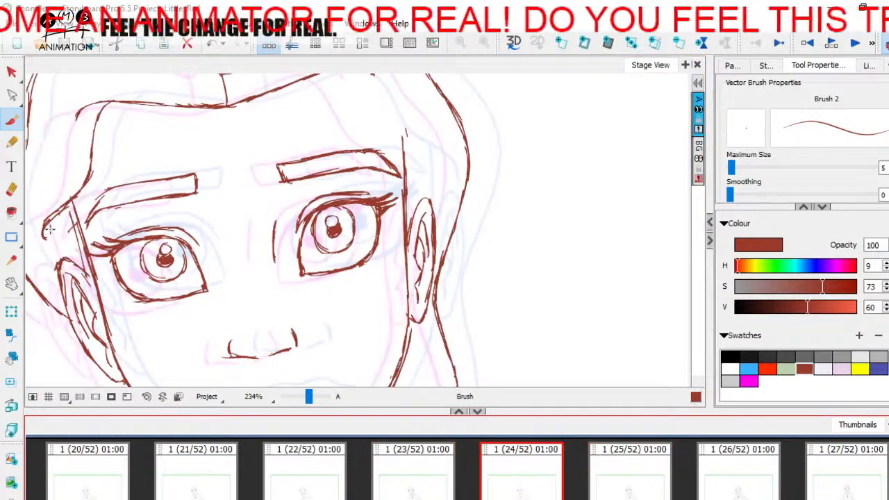
key("alt+e")
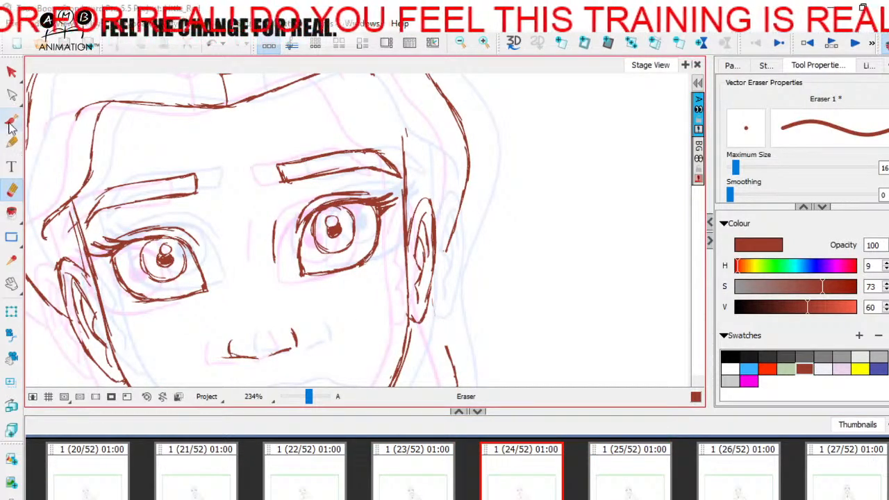
key("alt+b")
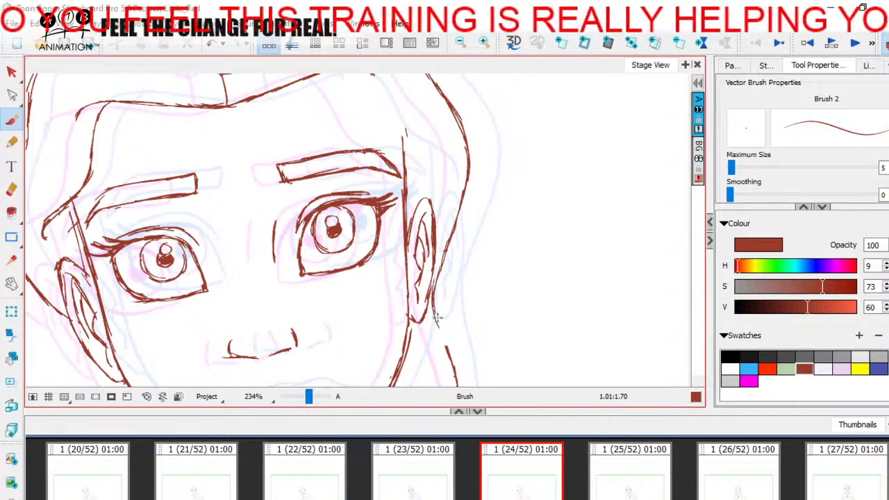
Compare the redrawn hair around the viewer's-right earlobe across panels 23, 24 and 25
left_click(615, 478)
left_click(531, 480)
left_click(448, 481)
left_click(604, 485)
left_click(531, 479)
left_click(436, 473)
left_click(521, 472)
Draw the hairline from the forehead down to the viewer's-right temple, checking it against the neighbouring panels
scroll(472, 331, "up", 5)
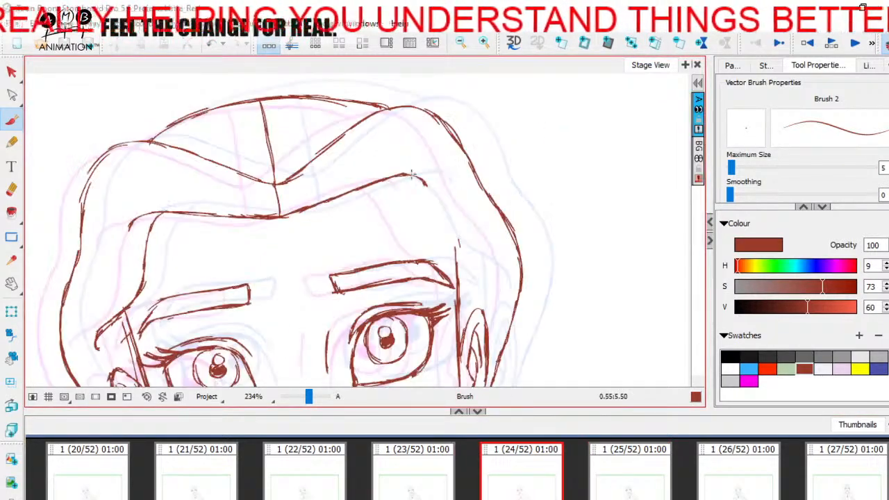
key("Left")
key("Right")
key("Left")
key("Right")
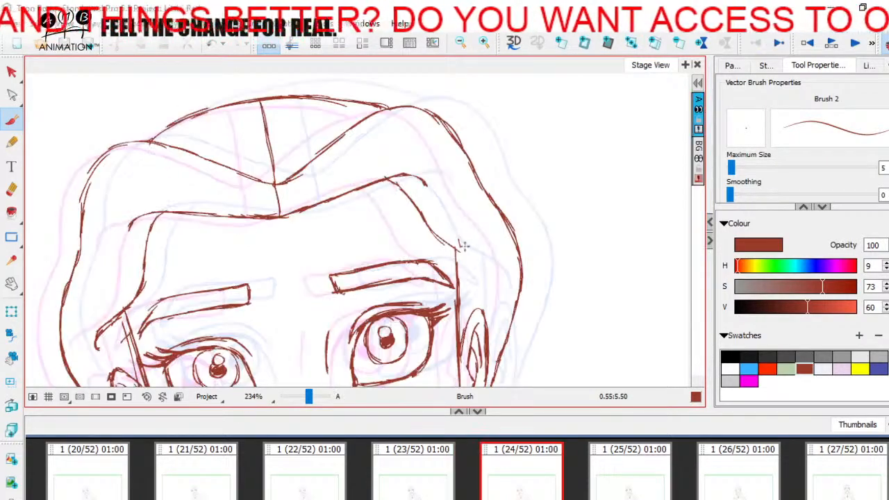
left_click(628, 493)
left_click(526, 493)
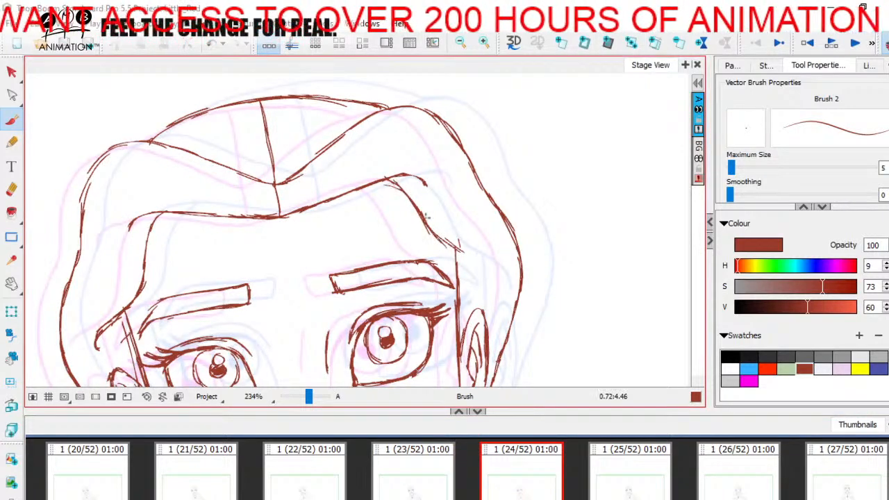
Thicken the viewer's-right temple hairline and extend it outward above the ear, ending in a short downward curve
key("g")
key("f")
key("g")
key("f")
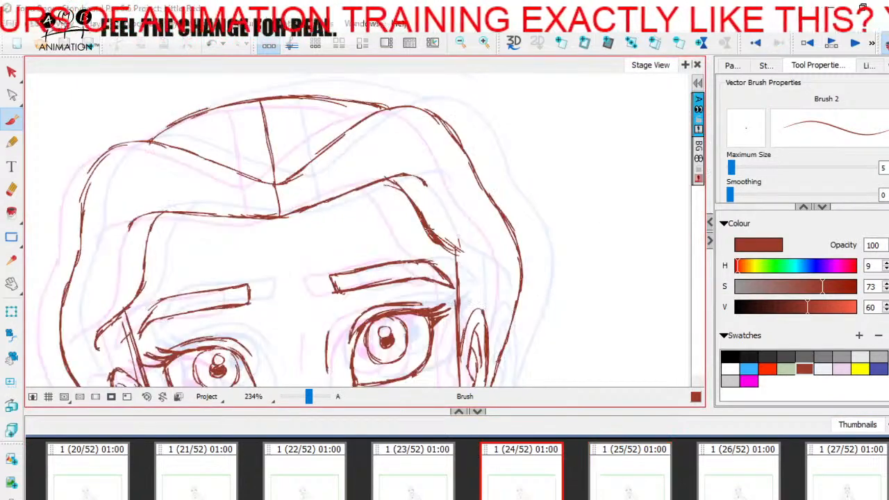
key("g")
key("f")
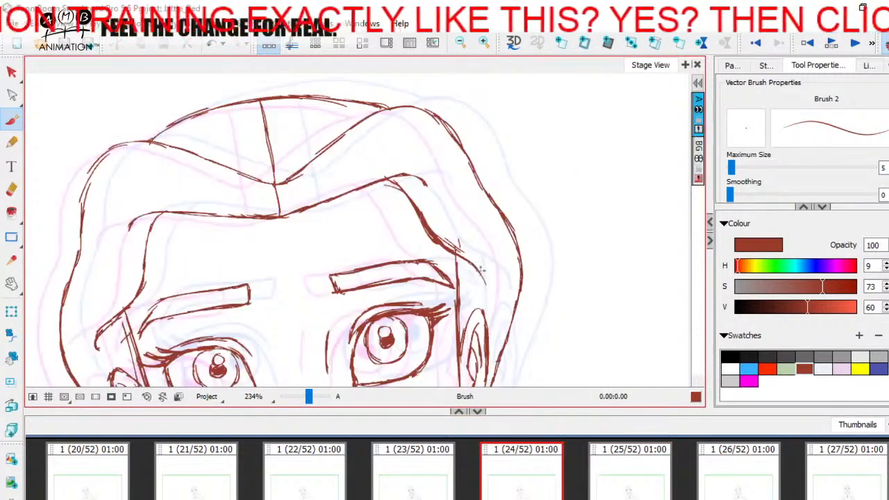
key("g")
key("f")
key("alt+e")
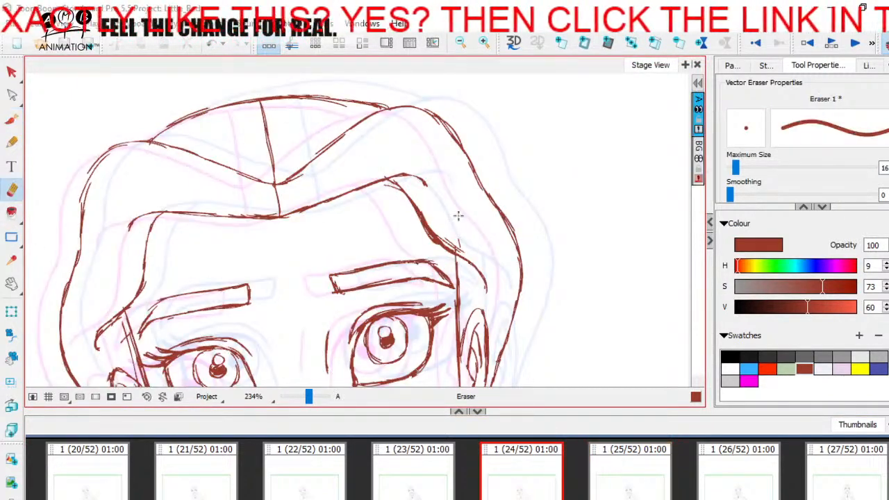
Examine the completed head and hair on panel 24 against panels 23 and 25 at 93% zoom
key("space")
left_click_drag(461, 224, 492, 129)
left_click_drag(309, 397, 304, 397)
key("space")
left_click_drag(441, 347, 427, 307)
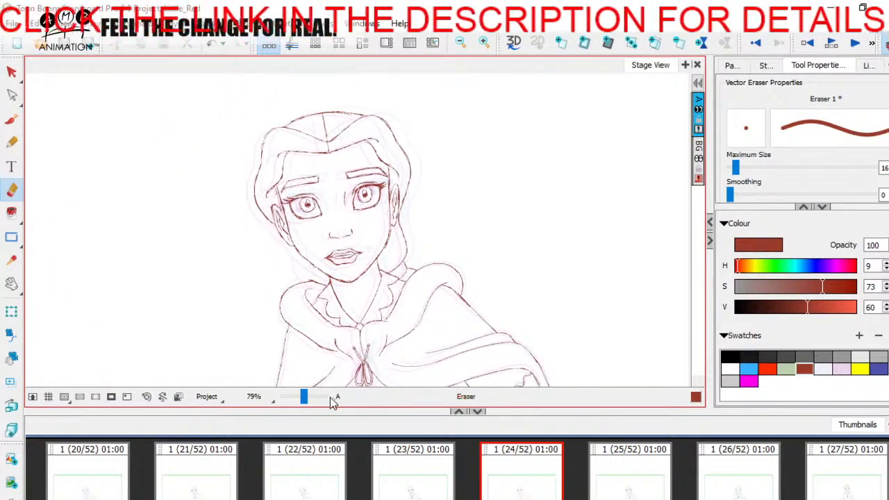
left_click_drag(304, 398, 305, 397)
key("space")
left_click_drag(481, 295, 492, 308)
left_click(615, 490)
left_click(430, 470)
left_click(605, 478)
left_click(517, 475)
left_click(425, 465)
left_click(599, 467)
left_click(518, 472)
left_click(428, 470)
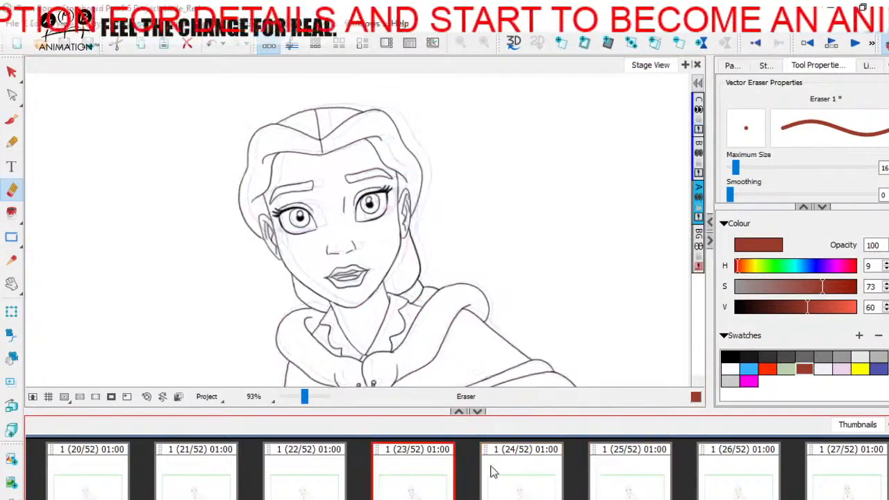
left_click(518, 472)
Draw the hair behind the neck on the viewer's-left side, from the jaw down toward the cloak collar
left_click_drag(304, 397, 308, 397)
key("space")
mouse_move(358, 339)
left_mouse_down()
mouse_move(269, 383)
mouse_move(309, 401)
left_mouse_up()
left_click(11, 120)
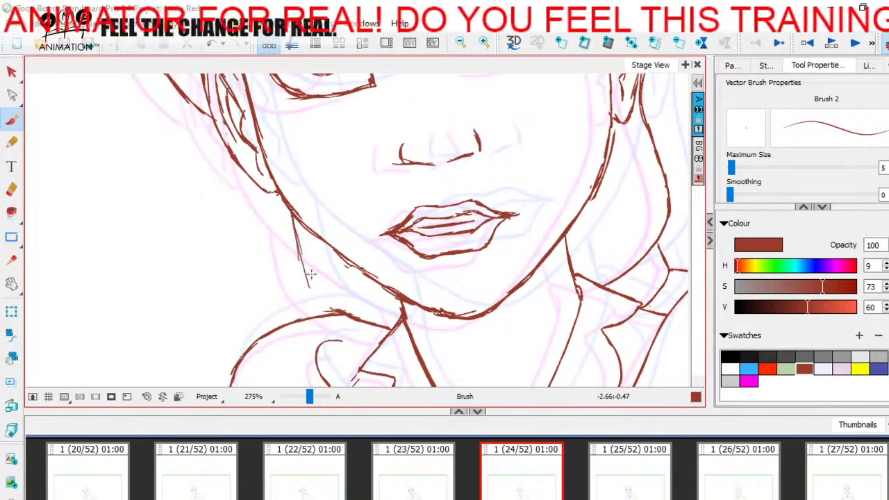
key("space")
left_click_drag(414, 364, 407, 369)
Select the entire drawing on panel 24 and recolour it black
mouse_move(310, 398)
left_mouse_down()
mouse_move(299, 399)
mouse_move(307, 396)
left_mouse_up()
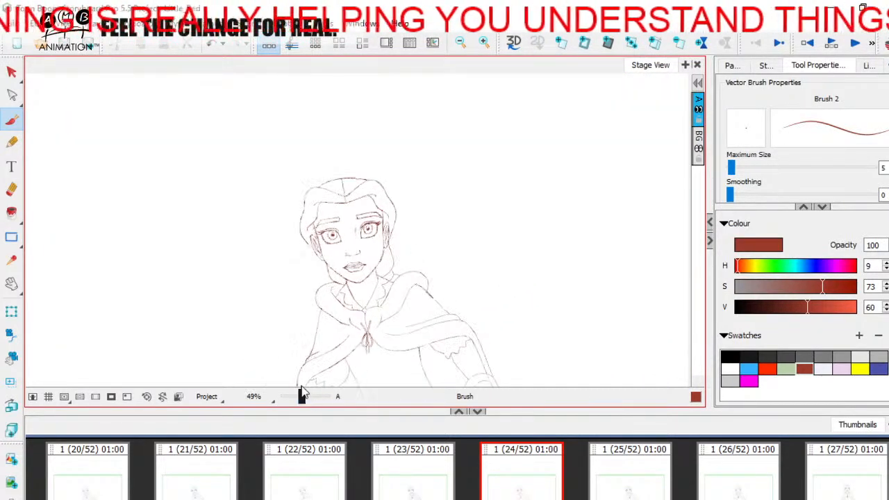
key("alt+s")
key("ctrl+a")
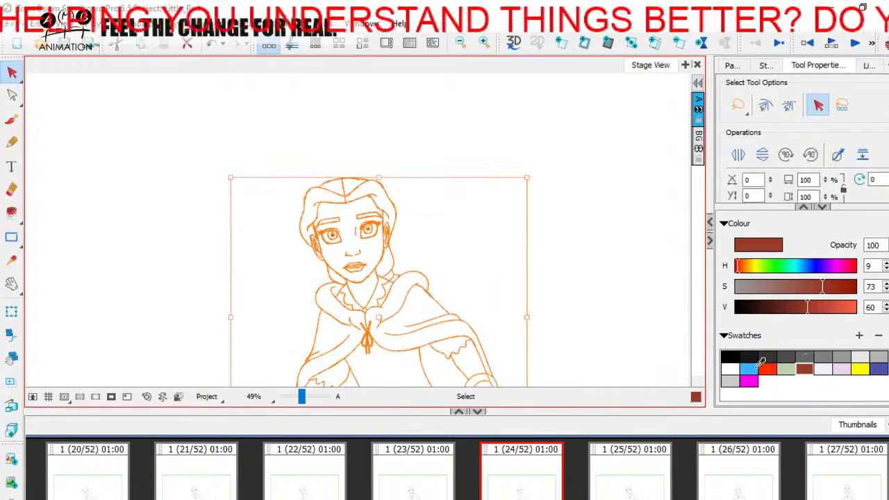
left_click(737, 355)
left_click(508, 353)
Examine the girl's movement across panels 23, 24 and 25 at 58% zoom
left_click_drag(302, 403, 306, 400)
left_click(412, 487)
left_click(521, 489)
left_click(420, 484)
left_click(521, 489)
left_click(627, 491)
left_click(420, 488)
left_click(515, 488)
left_click(625, 488)
left_click(420, 486)
left_click(522, 489)
left_click(621, 485)
left_click(420, 488)
left_click(527, 488)
left_click(625, 489)
left_click(488, 488)
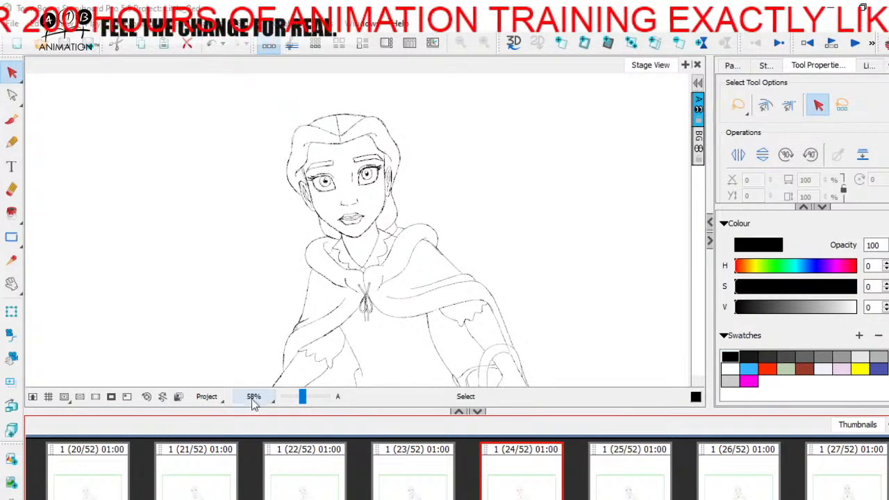
Show the whole frame at 30% zoom with the area outside the camera masked
left_click(219, 398)
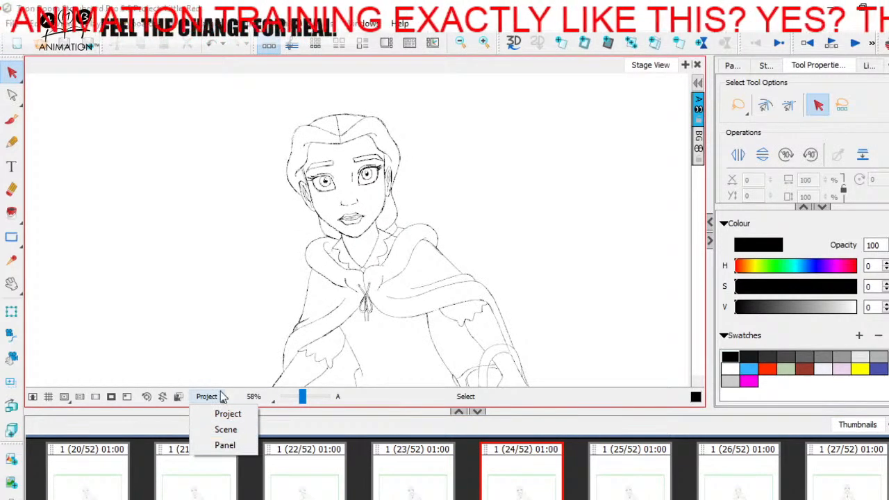
left_click(218, 395)
left_click_drag(302, 398, 300, 399)
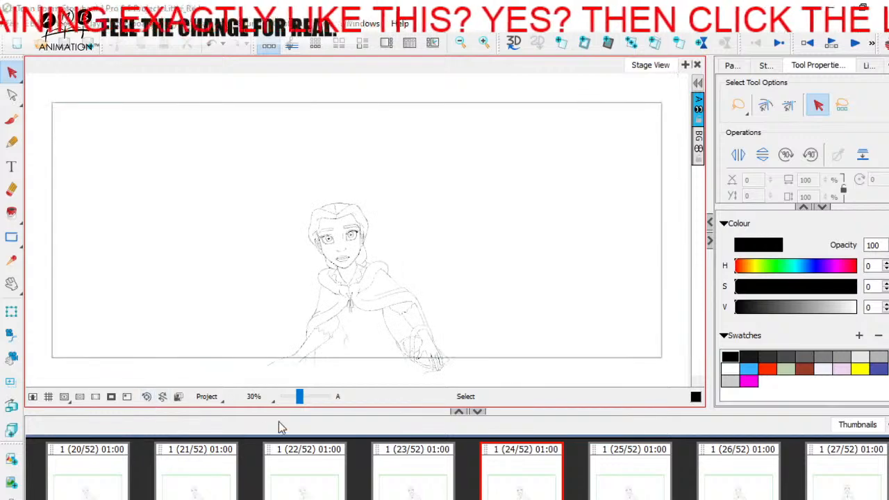
left_click(111, 396)
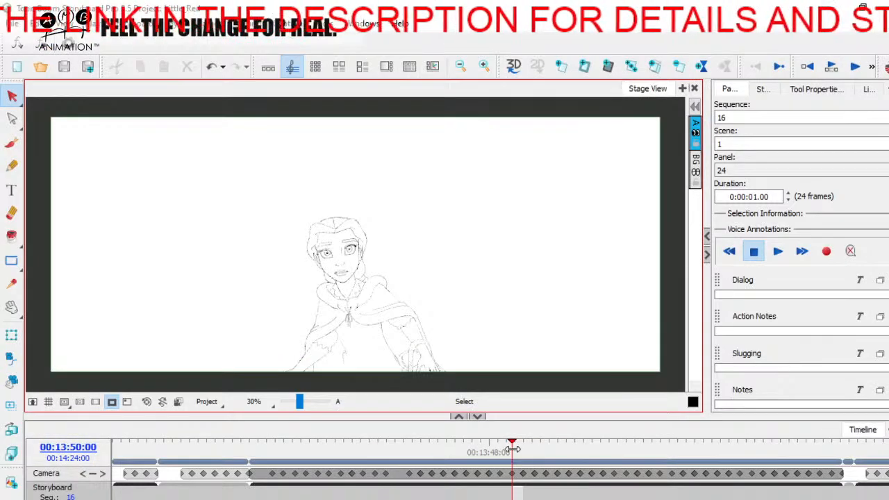
left_click_drag(512, 449, 823, 442)
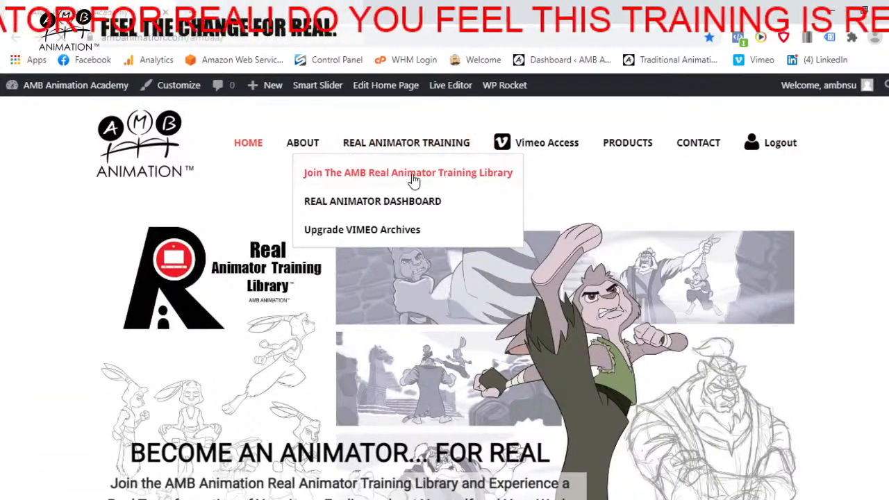
In the web browser, open the Join The AMB Real Animator Training Library page and look through it
left_click(414, 175)
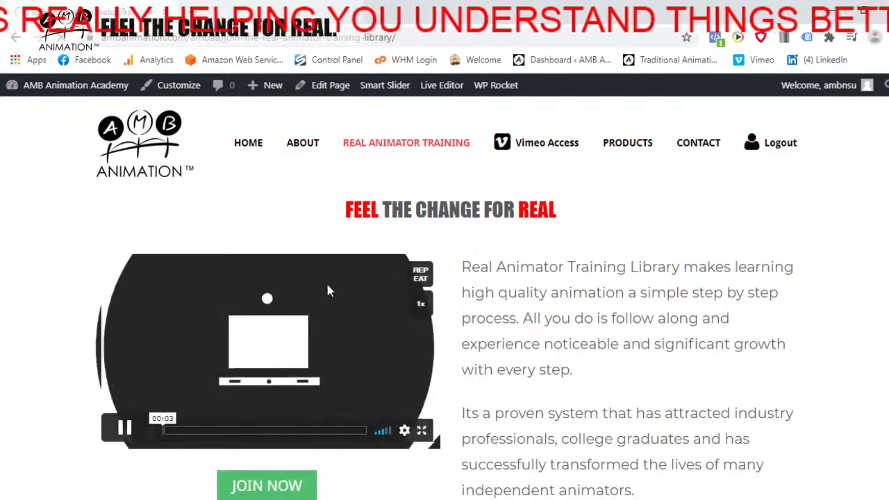
scroll(334, 278, "down", 3)
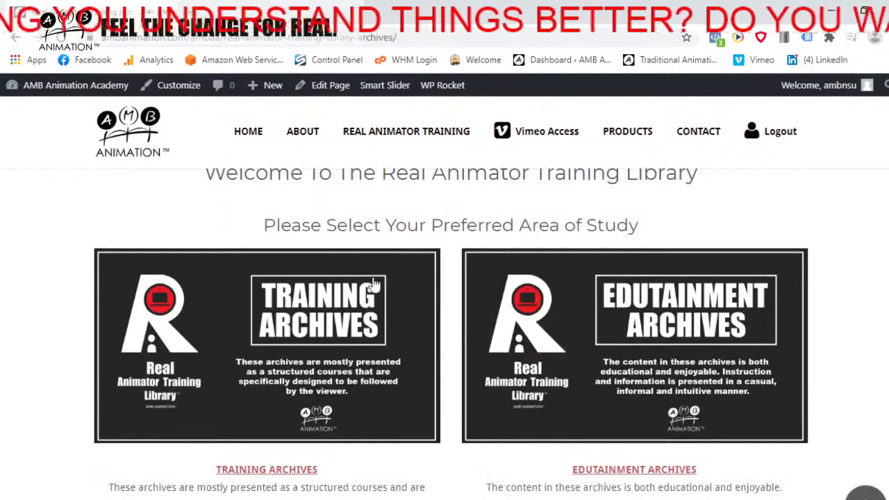
Open the Training Archives from the training library's welcome page and look through the listed animation courses
scroll(433, 271, "down", 1)
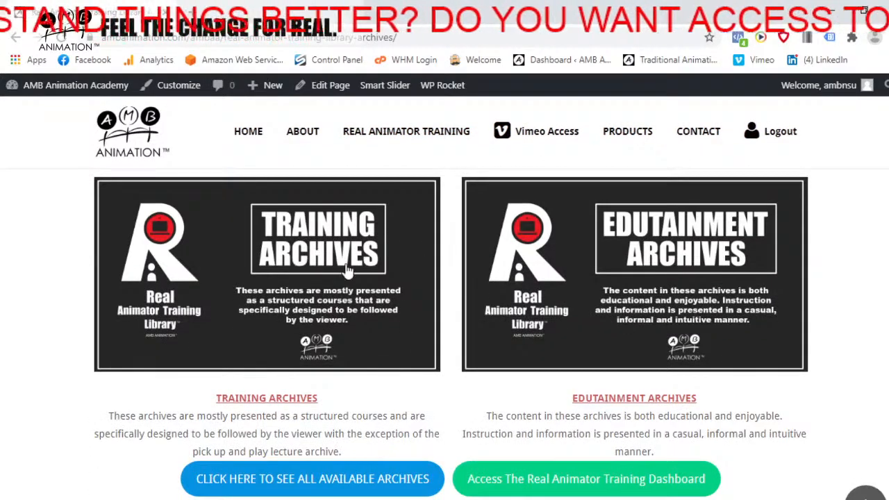
scroll(347, 270, "up", 1)
scroll(368, 324, "down", 1)
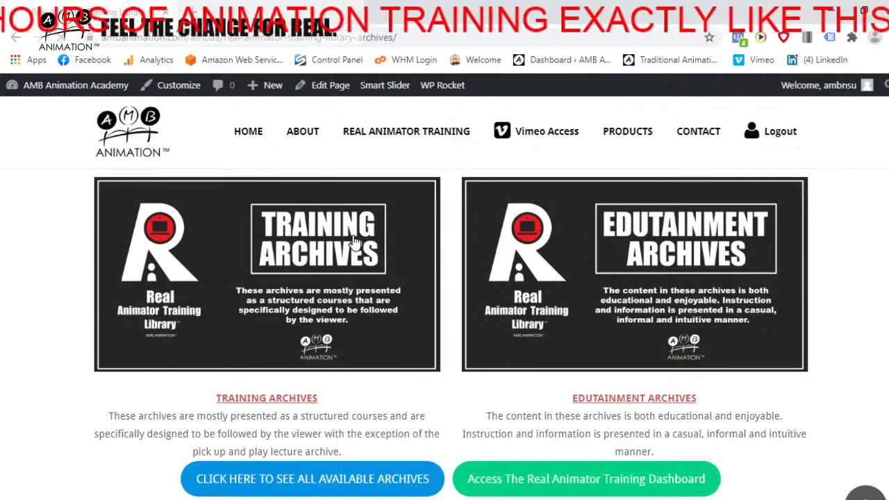
left_click(505, 221)
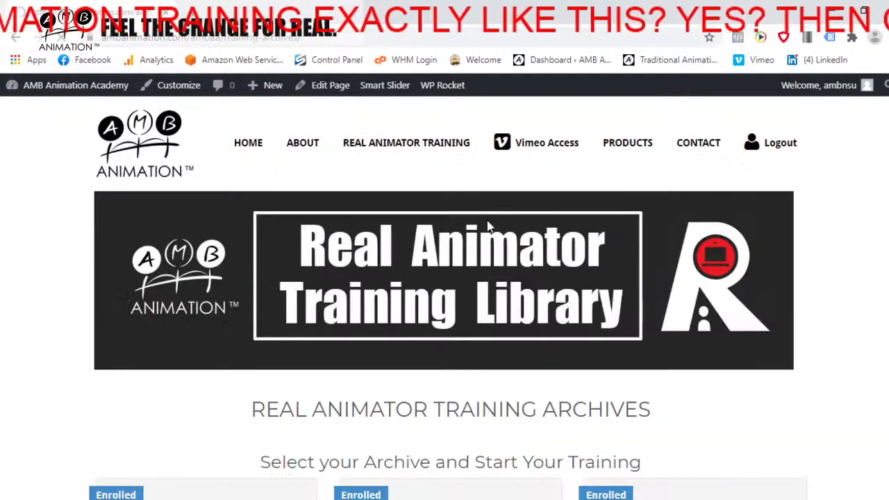
scroll(292, 261, "down", 2)
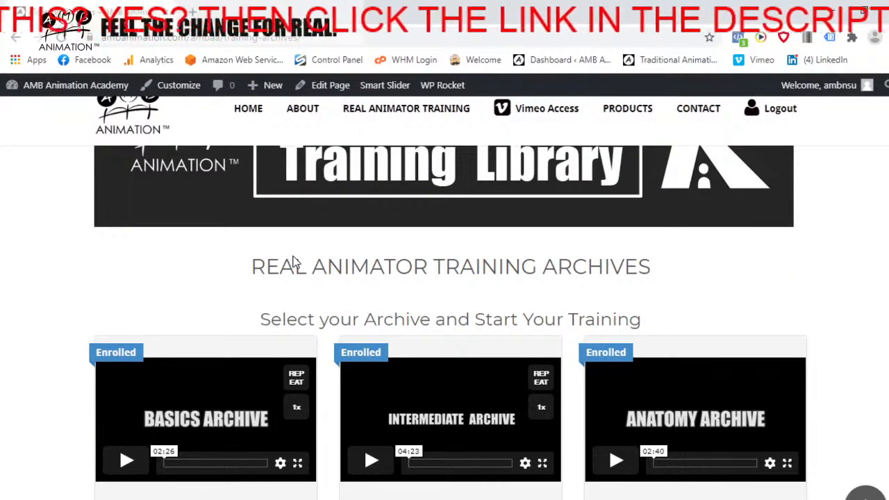
scroll(292, 284, "down", 3)
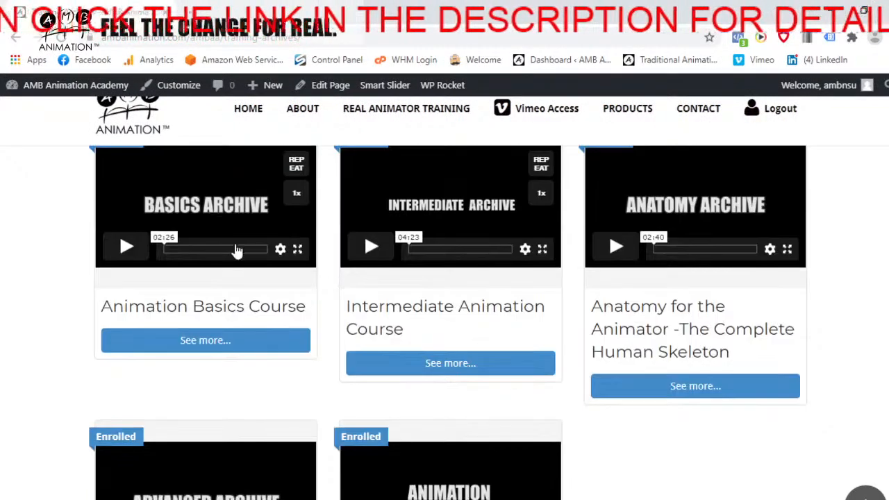
scroll(424, 269, "up", 2)
scroll(281, 298, "down", 1)
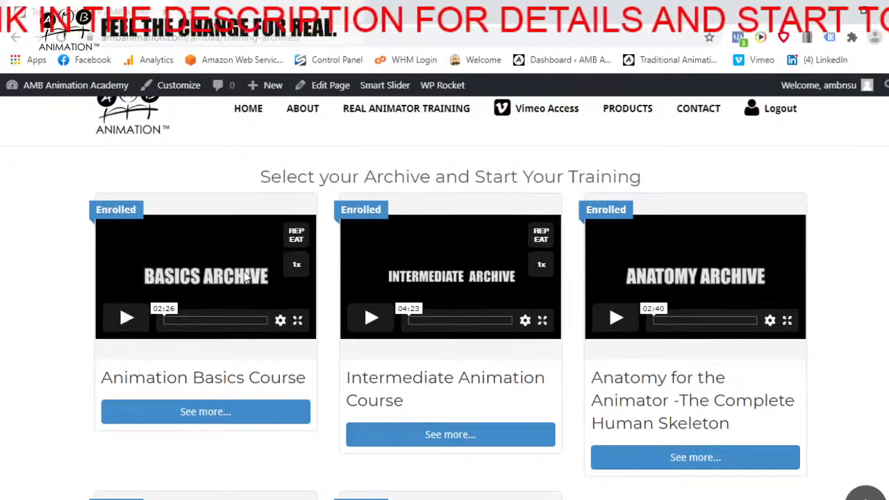
scroll(691, 278, "down", 2)
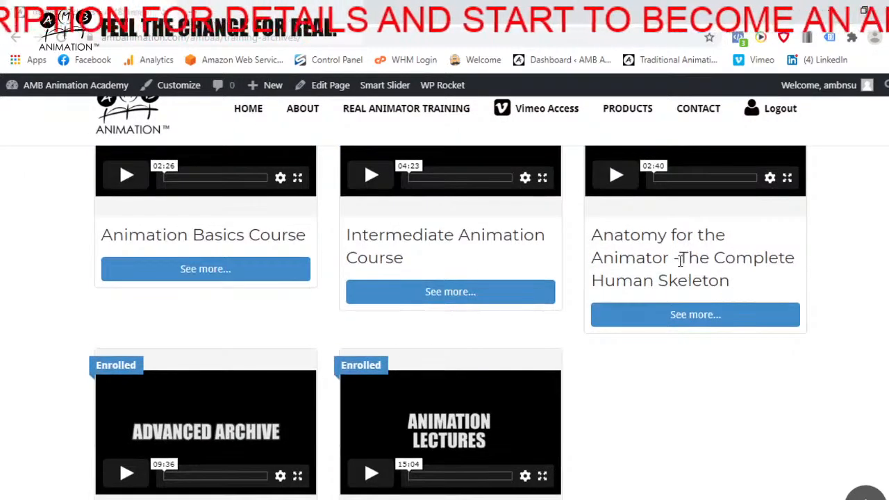
scroll(681, 263, "down", 2)
scroll(544, 275, "up", 4)
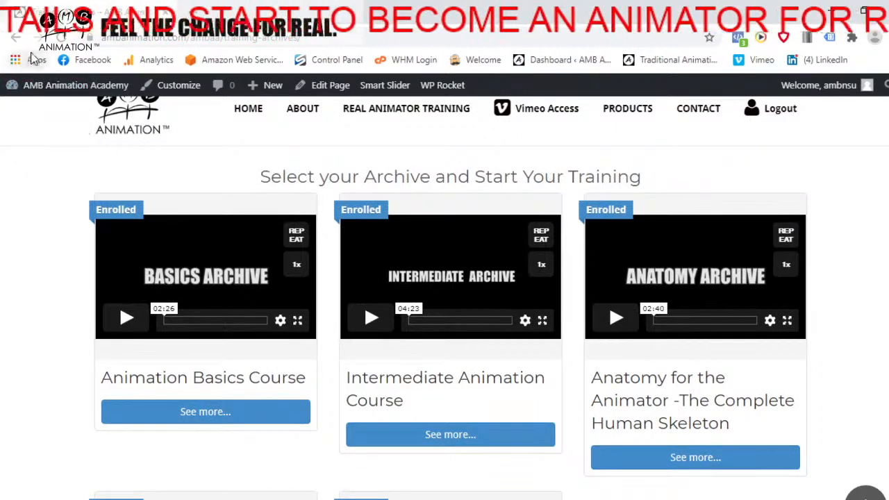
scroll(514, 274, "down", 4)
scroll(199, 310, "up", 5)
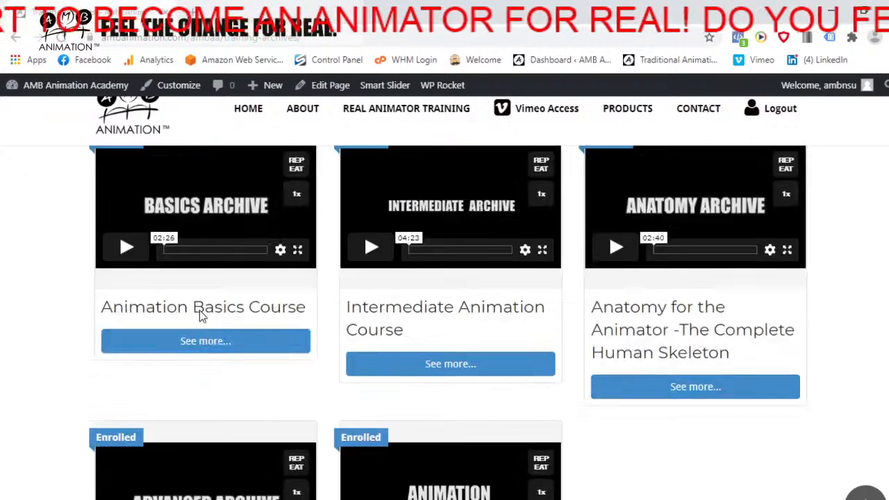
Go back to the library's welcome page, then open the Edutainment Archives and look through the listed live sessions
left_click(16, 39)
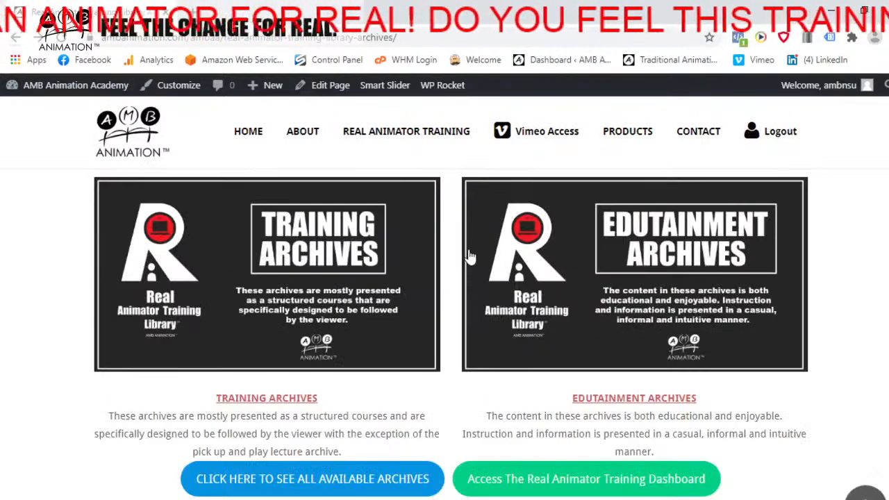
scroll(455, 268, "up", 2)
scroll(416, 271, "down", 2)
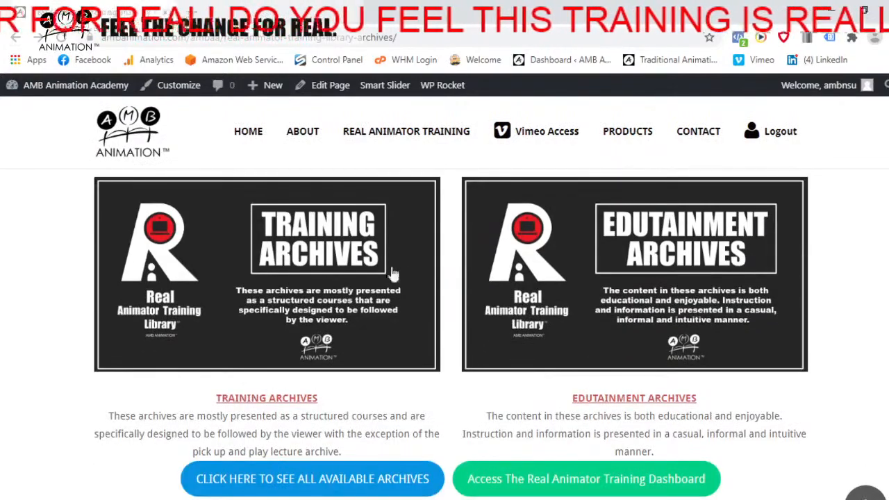
left_click(716, 260)
scroll(509, 396, "down", 3)
scroll(509, 396, "down", 3)
scroll(437, 371, "down", 1)
scroll(411, 364, "up", 5)
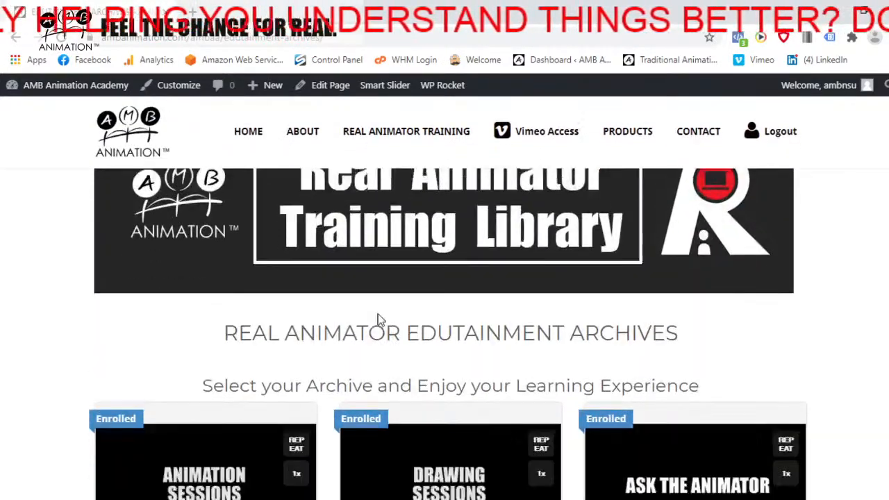
scroll(379, 319, "down", 6)
scroll(470, 337, "up", 4)
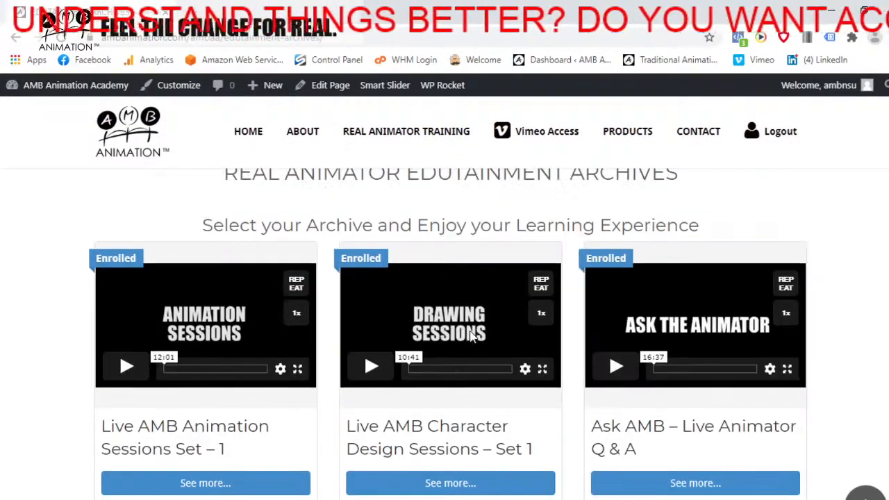
scroll(471, 337, "down", 6)
scroll(470, 341, "up", 5)
scroll(470, 342, "up", 3)
scroll(520, 317, "down", 3)
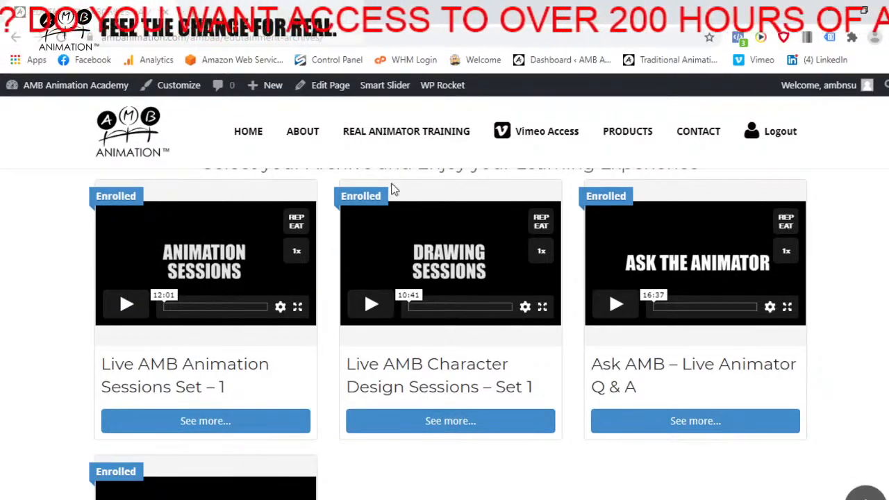
Return to the Real Animator Training Library welcome page and look over its two areas of study
left_click(16, 38)
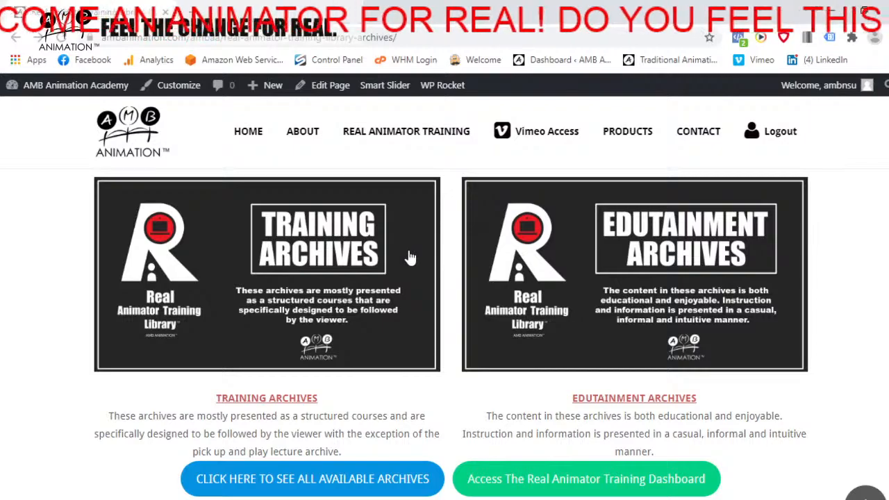
scroll(565, 285, "up", 5)
scroll(566, 289, "down", 5)
scroll(565, 296, "up", 5)
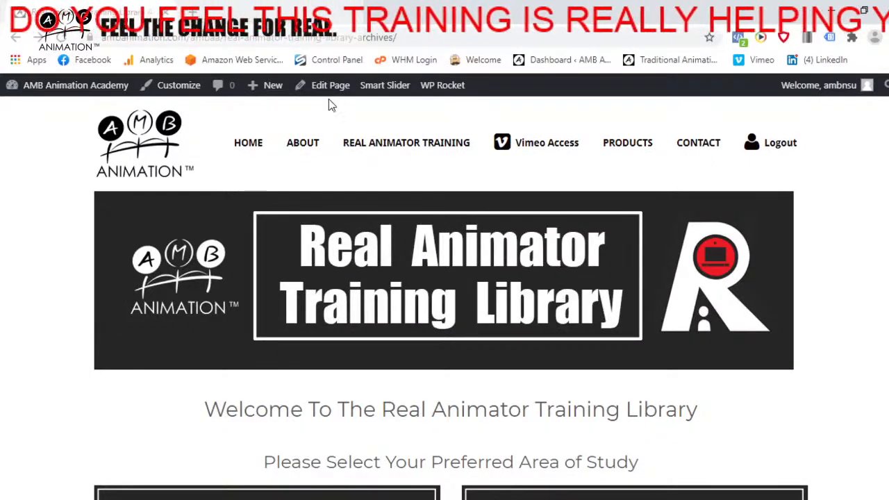
scroll(698, 281, "down", 2)
scroll(698, 281, "down", 5)
scroll(695, 283, "up", 5)
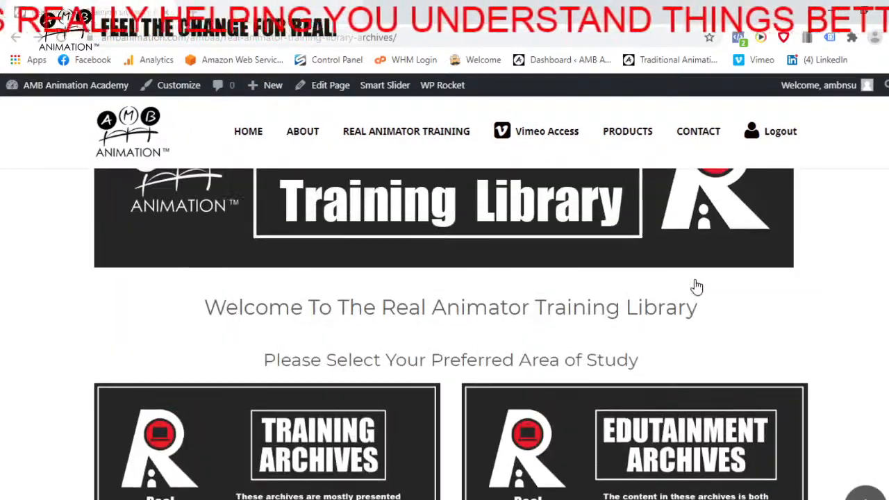
scroll(697, 286, "down", 3)
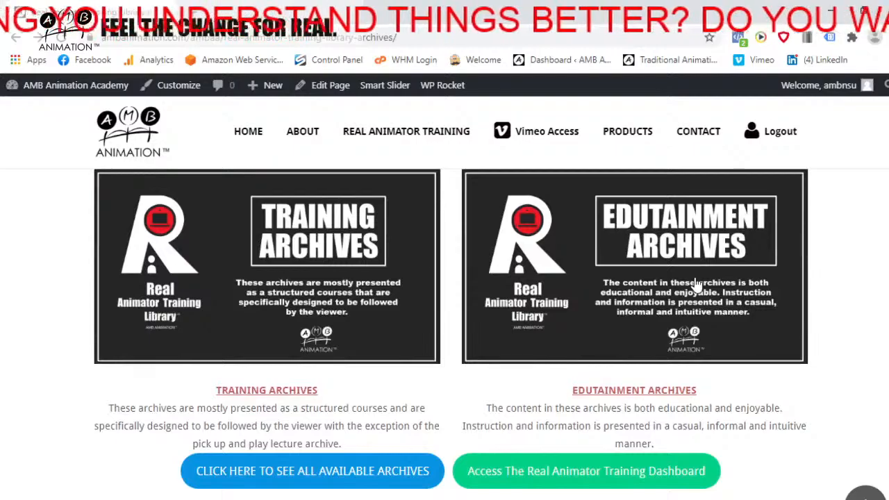
scroll(695, 281, "up", 3)
scroll(694, 274, "down", 3)
scroll(694, 271, "up", 4)
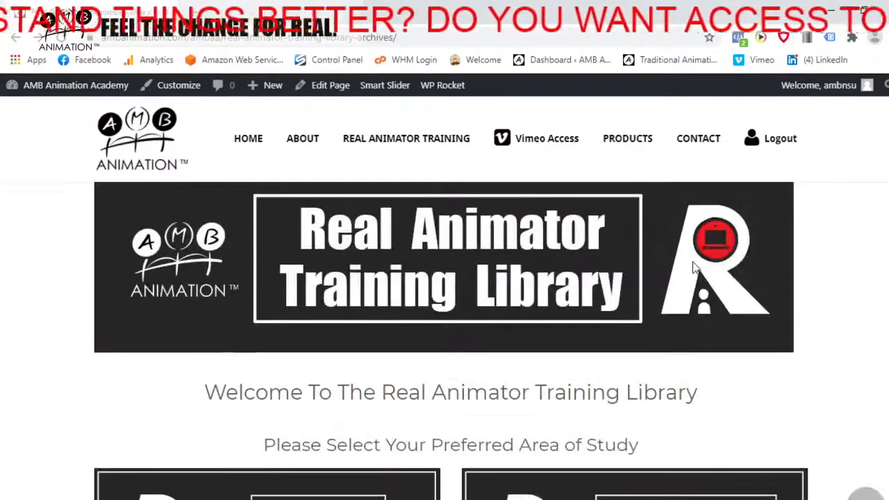
scroll(692, 263, "down", 3)
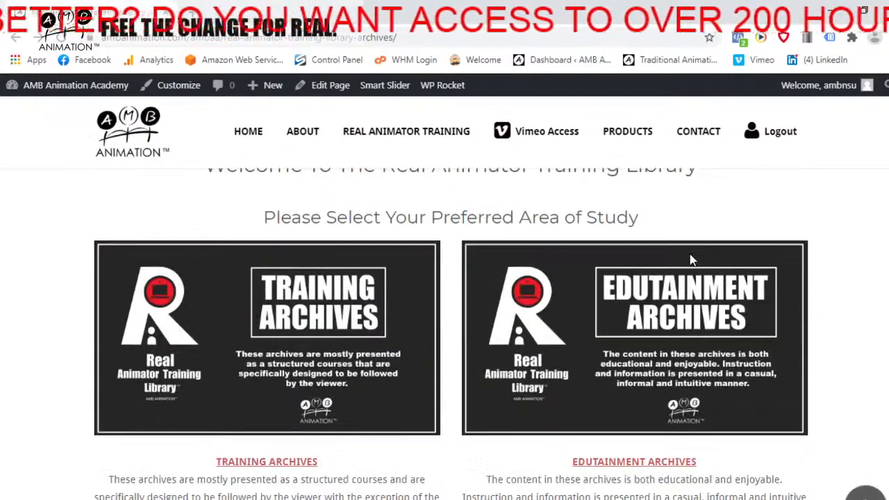
scroll(692, 260, "down", 1)
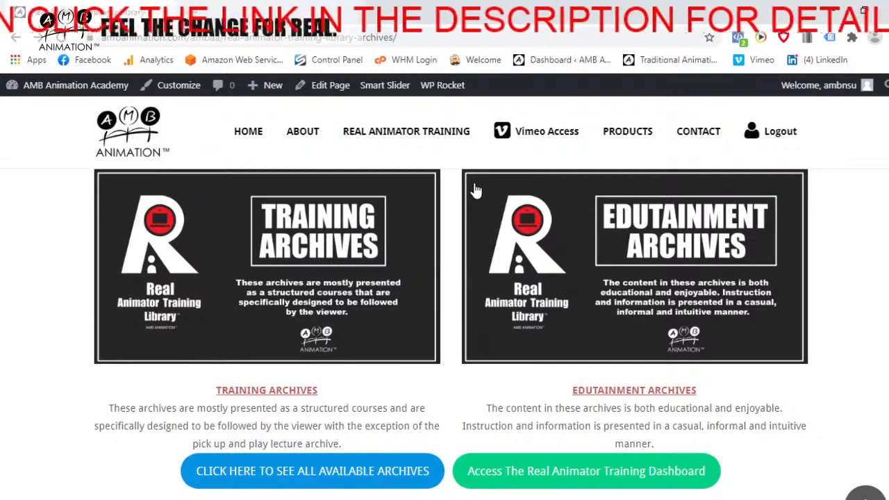
mouse_move(516, 136)
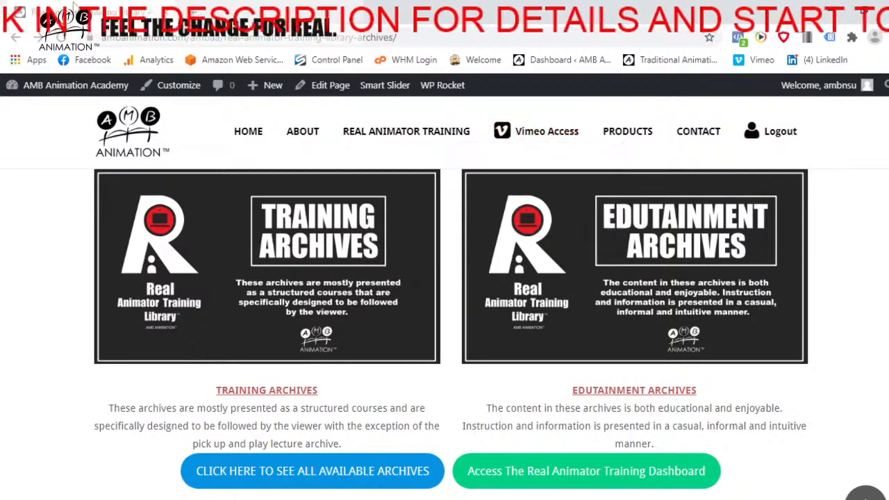
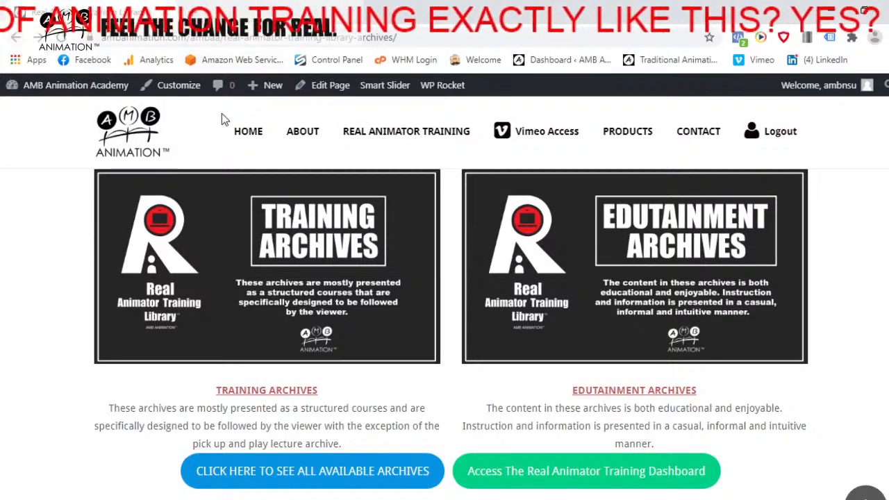
Look over the training library's welcome page once more, from its banner to the Training and Edutainment Archives
scroll(351, 215, "up", 5)
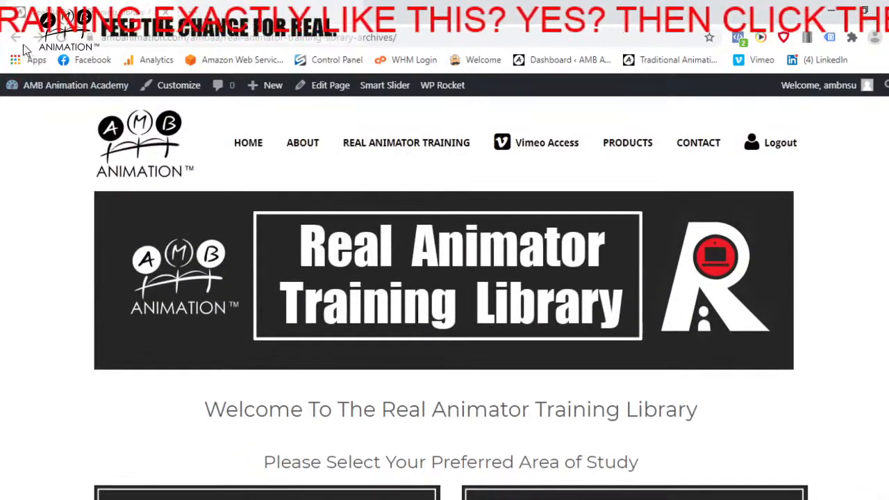
scroll(299, 153, "down", 3)
scroll(299, 180, "up", 1)
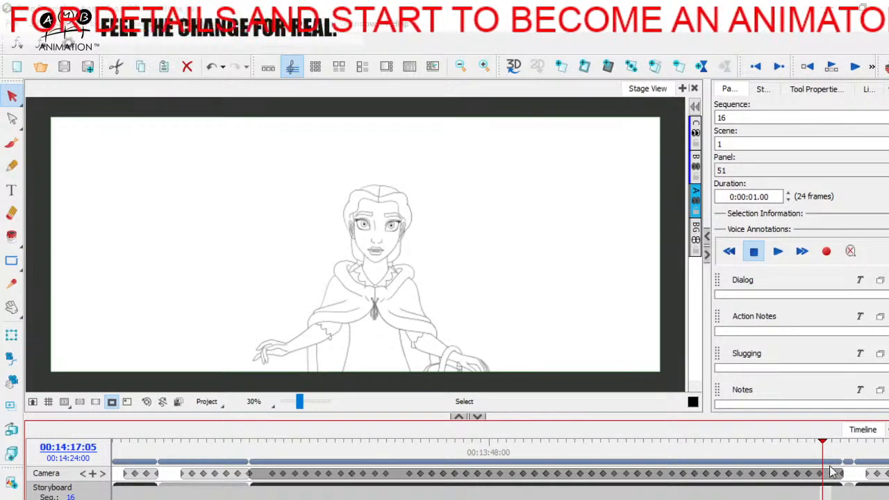
Switch to Storyboard Pro and scrub back and forth through the cloaked girl's shot up to panel 51, stopping on panel 49
mouse_move(823, 442)
left_mouse_down()
mouse_move(522, 442)
mouse_move(418, 469)
mouse_move(391, 465)
mouse_move(537, 461)
mouse_move(383, 461)
mouse_move(555, 461)
mouse_move(461, 459)
mouse_move(547, 459)
mouse_move(468, 459)
mouse_move(526, 460)
mouse_move(506, 457)
left_mouse_up()
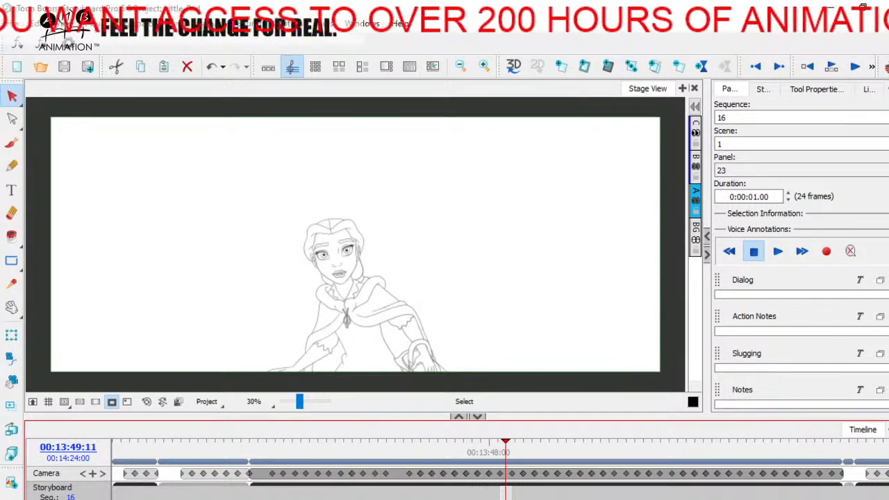
mouse_move(261, 464)
left_mouse_down()
mouse_move(677, 448)
mouse_move(800, 431)
mouse_move(831, 439)
left_mouse_up()
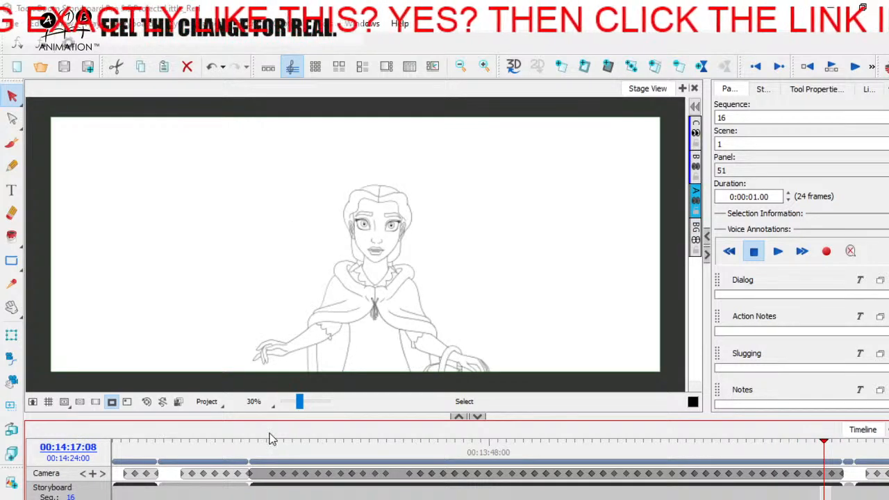
left_click(262, 450)
mouse_move(260, 442)
left_mouse_down()
mouse_move(584, 439)
mouse_move(636, 424)
mouse_move(801, 437)
left_mouse_up()
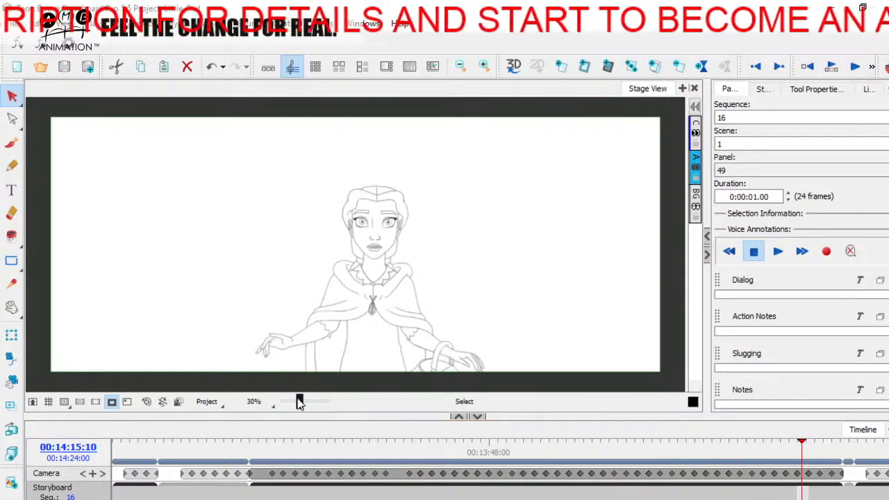
Enlarge the girl's face on panel 49 to about 79%, and inspect the drawing up close in an earlier part of the shot
left_click_drag(299, 402, 304, 403)
mouse_move(477, 259)
left_mouse_down()
mouse_move(433, 306)
mouse_move(375, 299)
left_mouse_up()
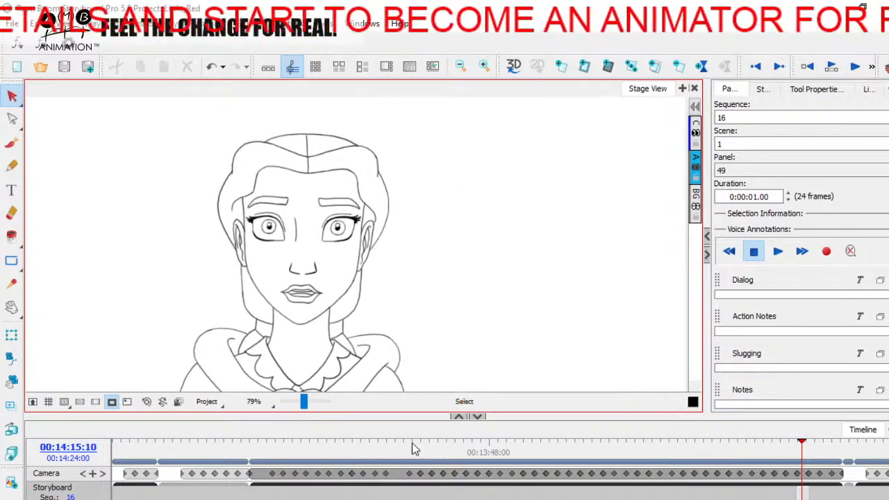
left_click_drag(289, 452, 377, 433)
left_click_drag(303, 400, 304, 399)
key("space")
left_click_drag(307, 308, 353, 361)
left_click_drag(304, 400, 306, 400)
key("space")
left_click_drag(338, 310, 350, 350)
Scrub on toward the middle of the shot and reframe the enlarged view to examine the girl's drawing there
left_click_drag(369, 442, 379, 443)
left_click_drag(298, 391, 304, 400)
left_click_drag(377, 443, 483, 439)
key("space")
left_click_drag(347, 345, 441, 188)
left_click_drag(440, 249, 445, 295)
Scrub back to check the girl's earlier pose up close, and move on to panel 27 to view its drawing
mouse_move(482, 442)
left_mouse_down()
mouse_move(387, 443)
mouse_move(402, 445)
left_mouse_up()
key("space")
left_click_drag(373, 308, 447, 234)
mouse_move(405, 444)
left_mouse_down()
mouse_move(377, 451)
mouse_move(585, 440)
mouse_move(588, 425)
mouse_move(552, 425)
left_mouse_up()
left_click_drag(304, 401, 301, 400)
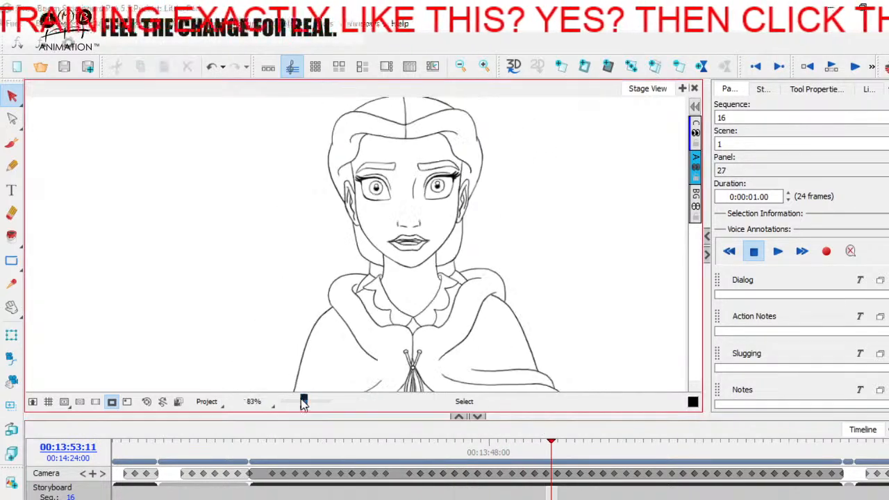